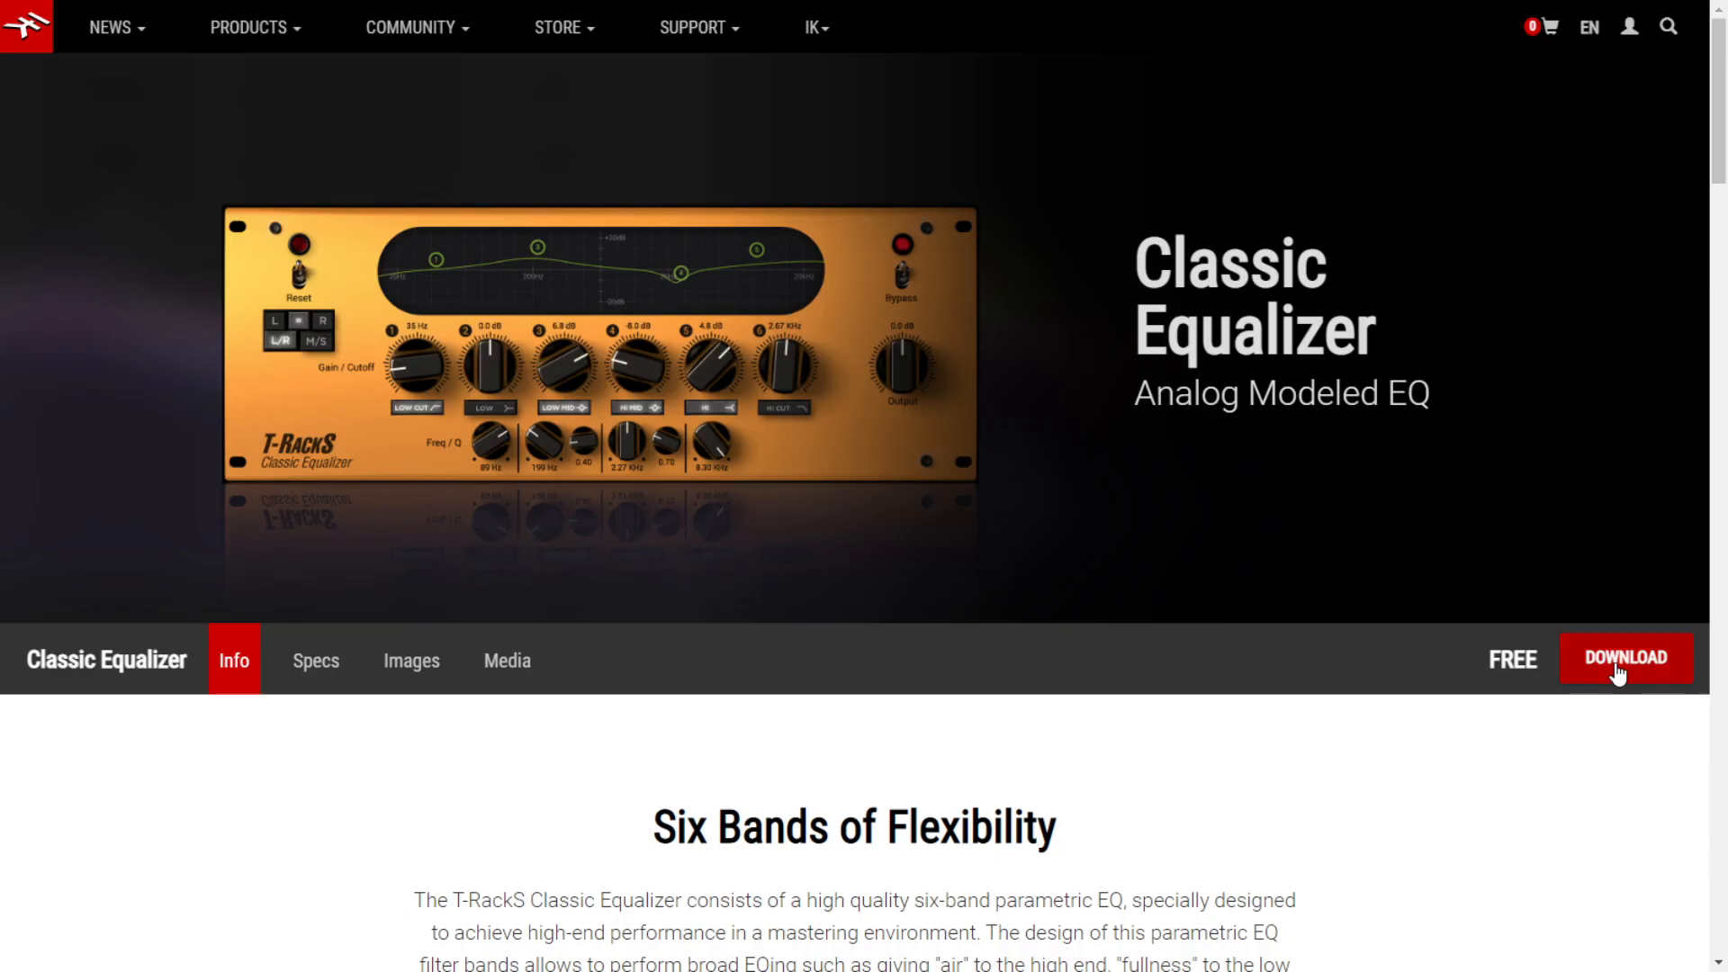
Step: Download IK Product Manager v.1.0.3 for Windows from the Classic Equalizer page and run its installer from the ZIP archive
click(1616, 676)
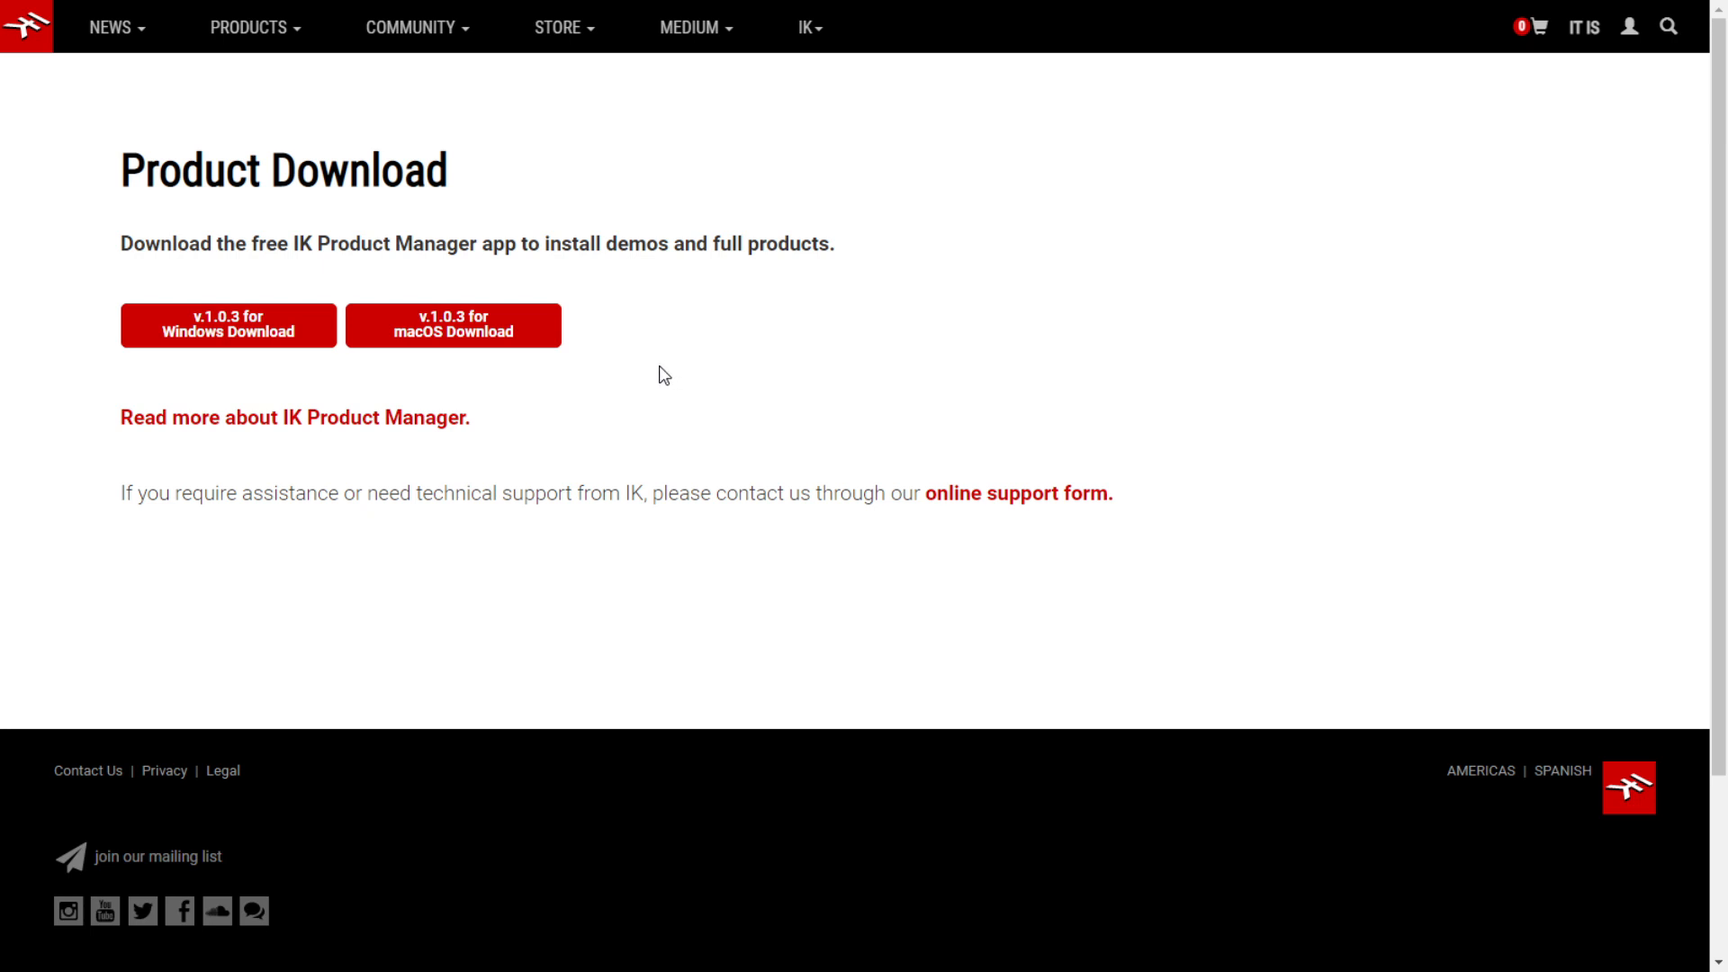
click(251, 350)
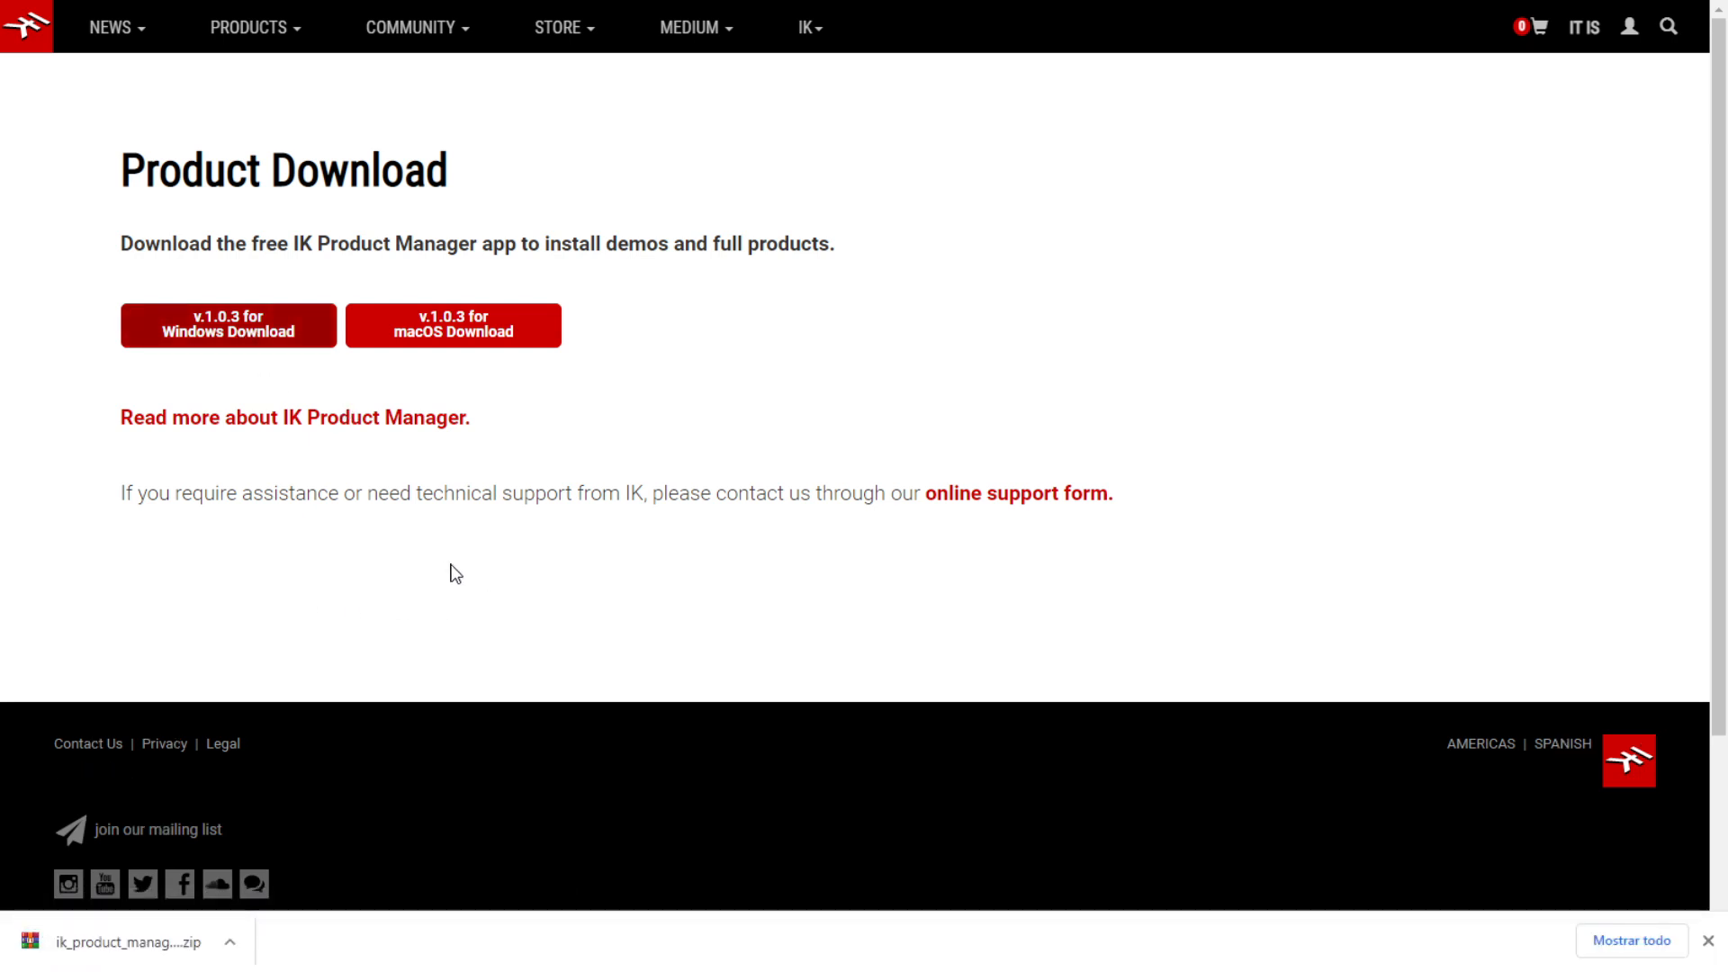
click(162, 944)
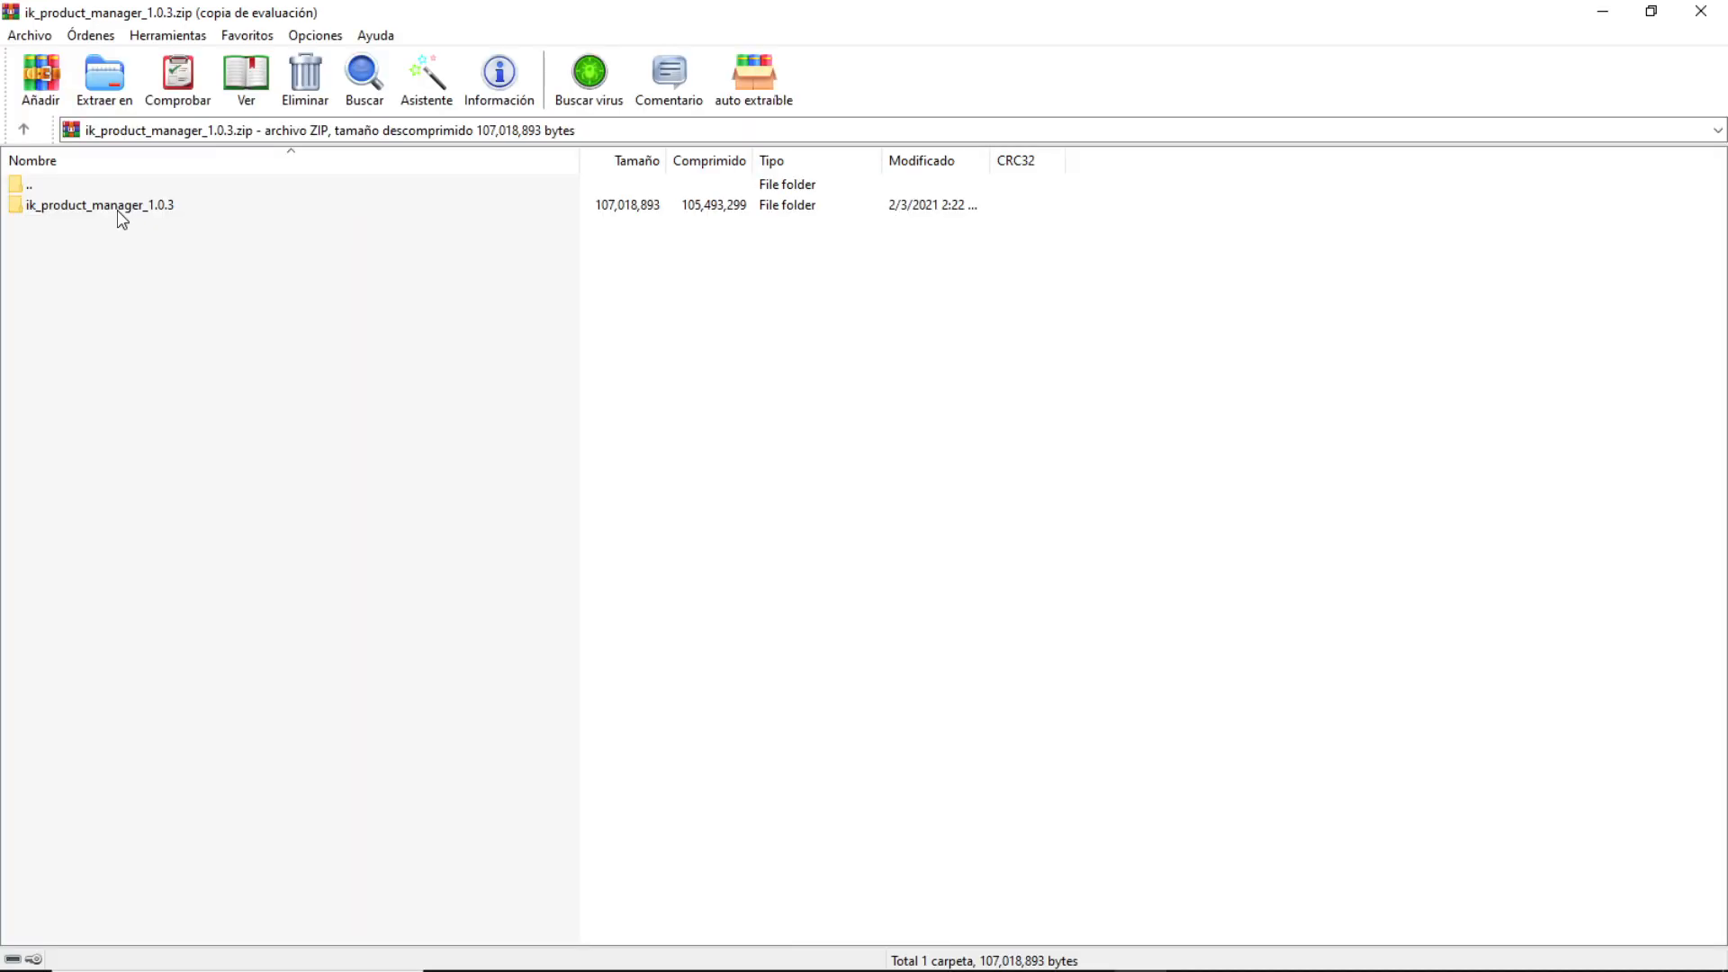
double_click(118, 210)
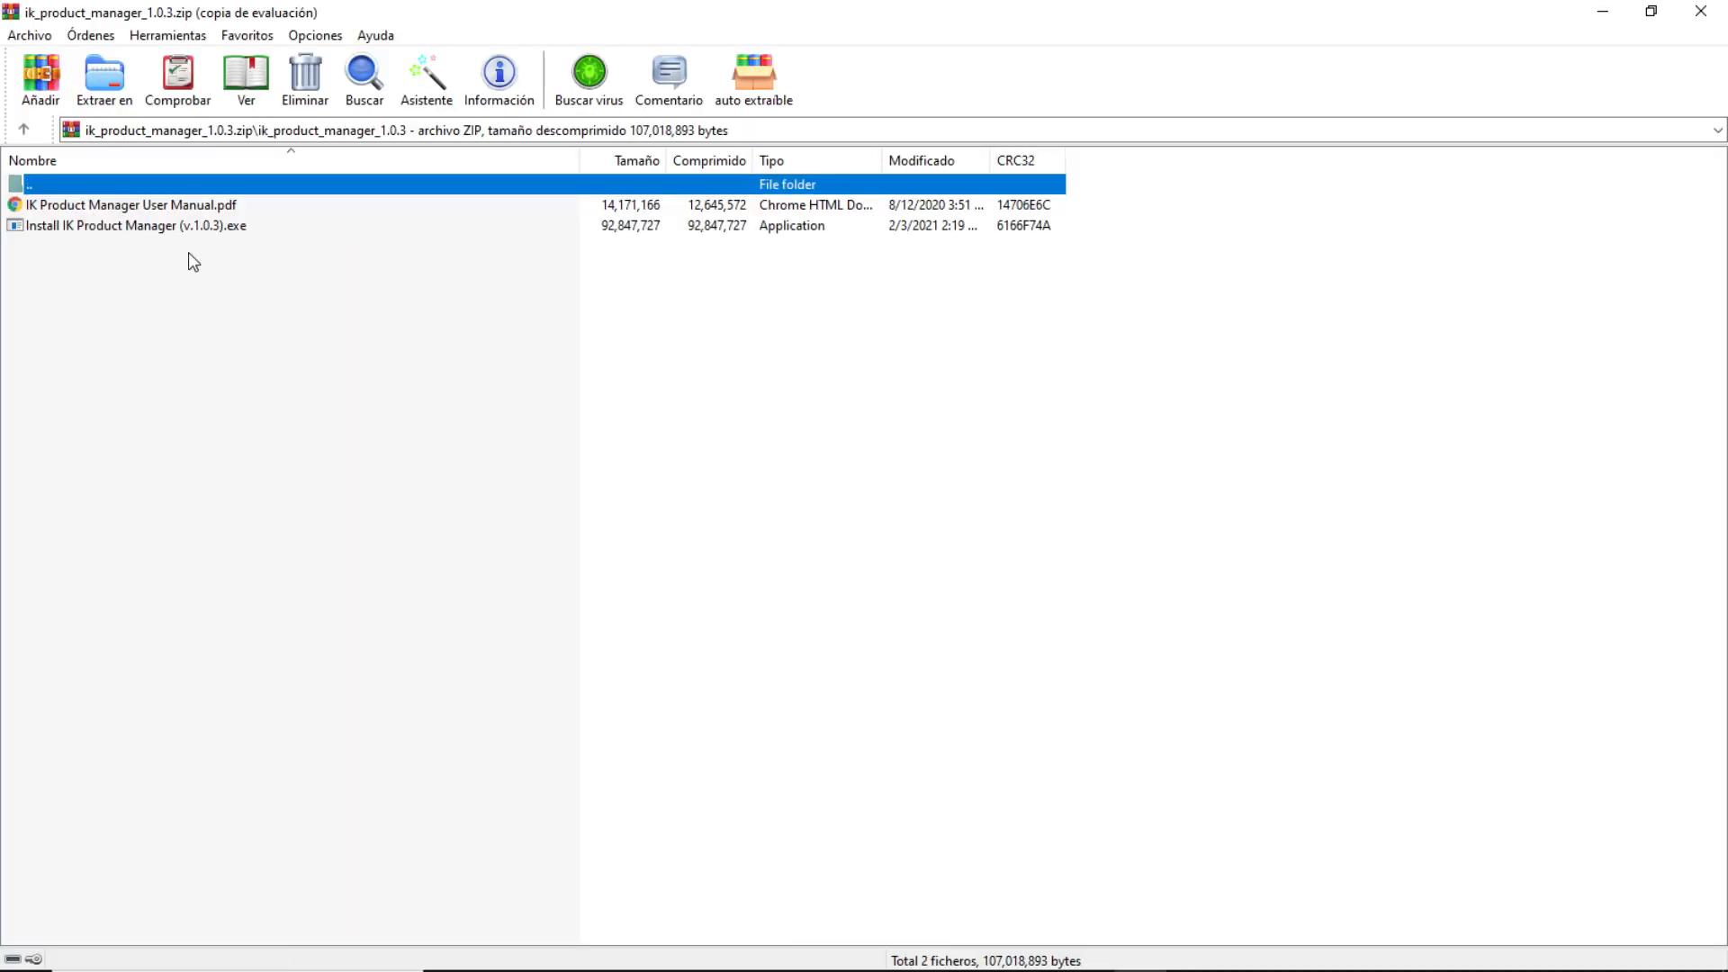
double_click(122, 225)
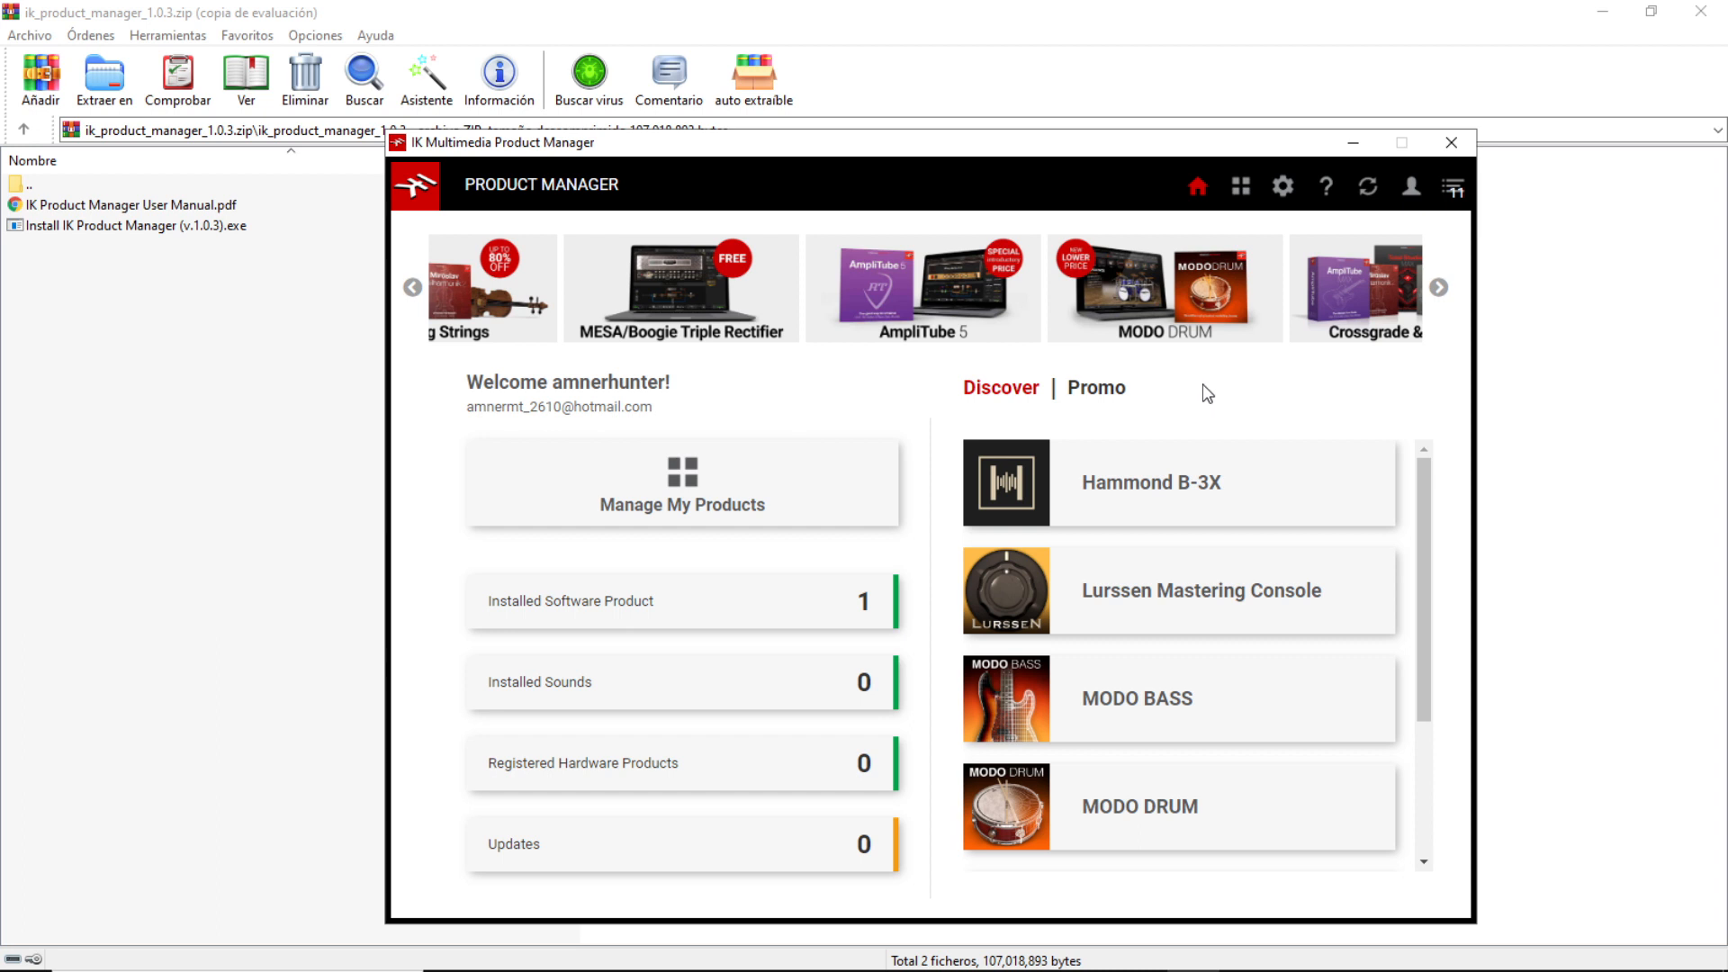
Step: Open the list of manageable software in IK Product Manager and start installing T-RackS 5
click(708, 484)
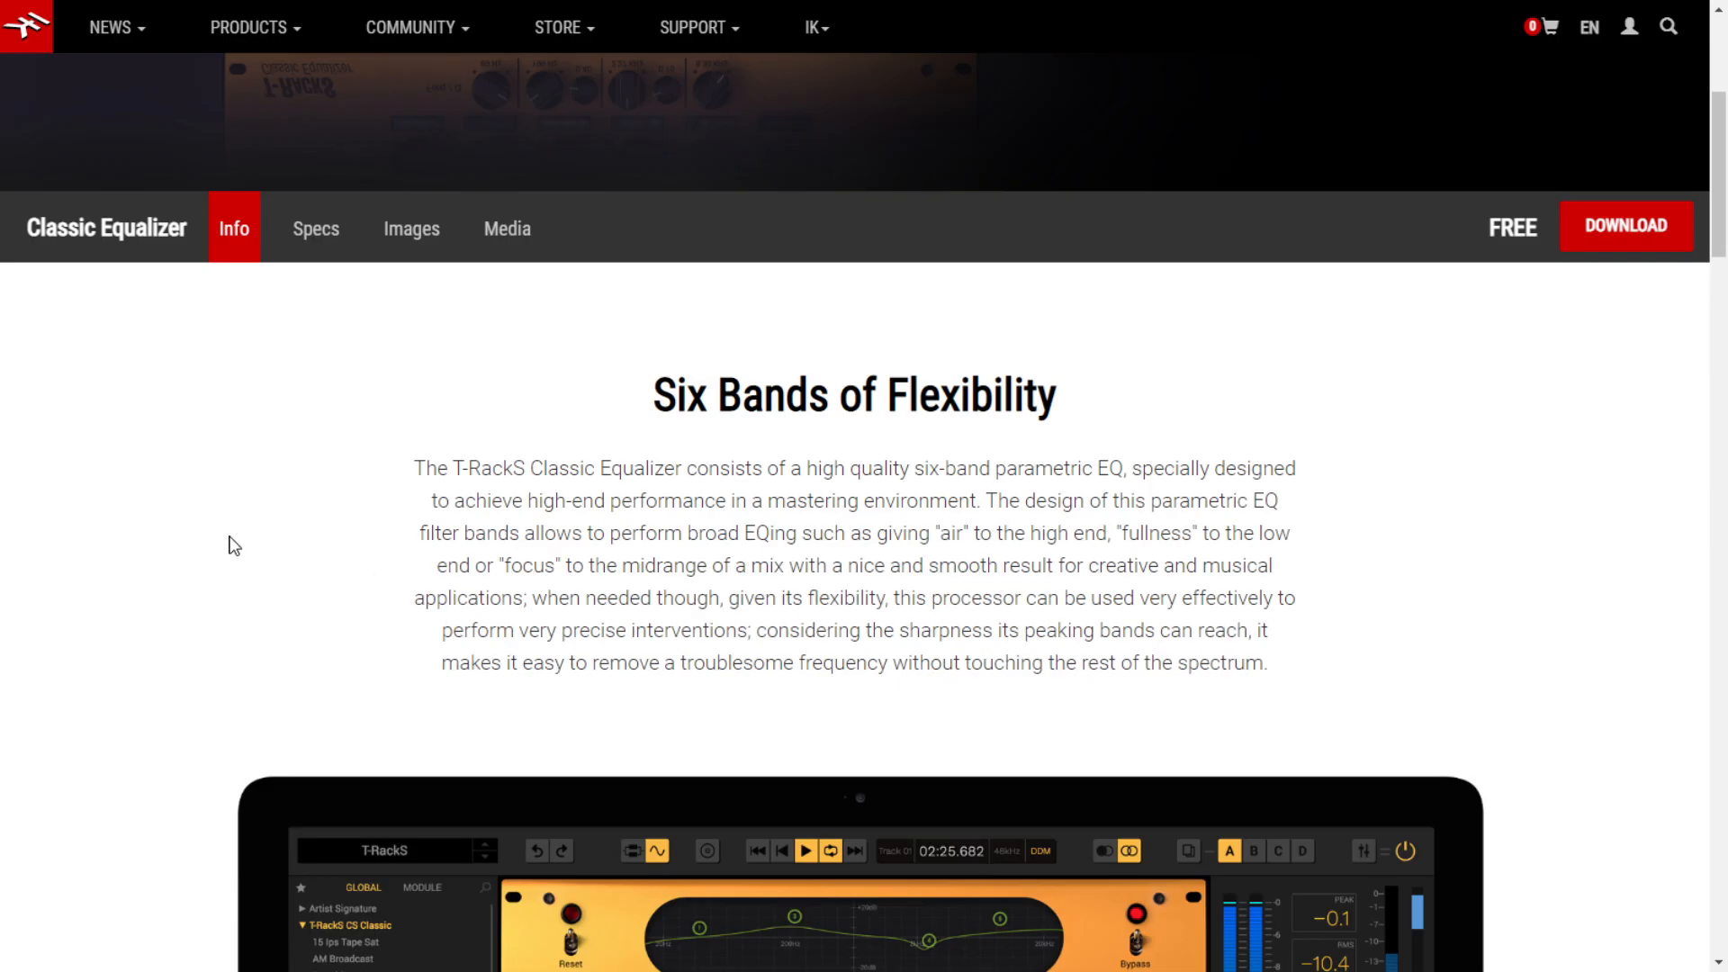
scroll(182, 520, down, 8)
scroll(183, 520, down, 15)
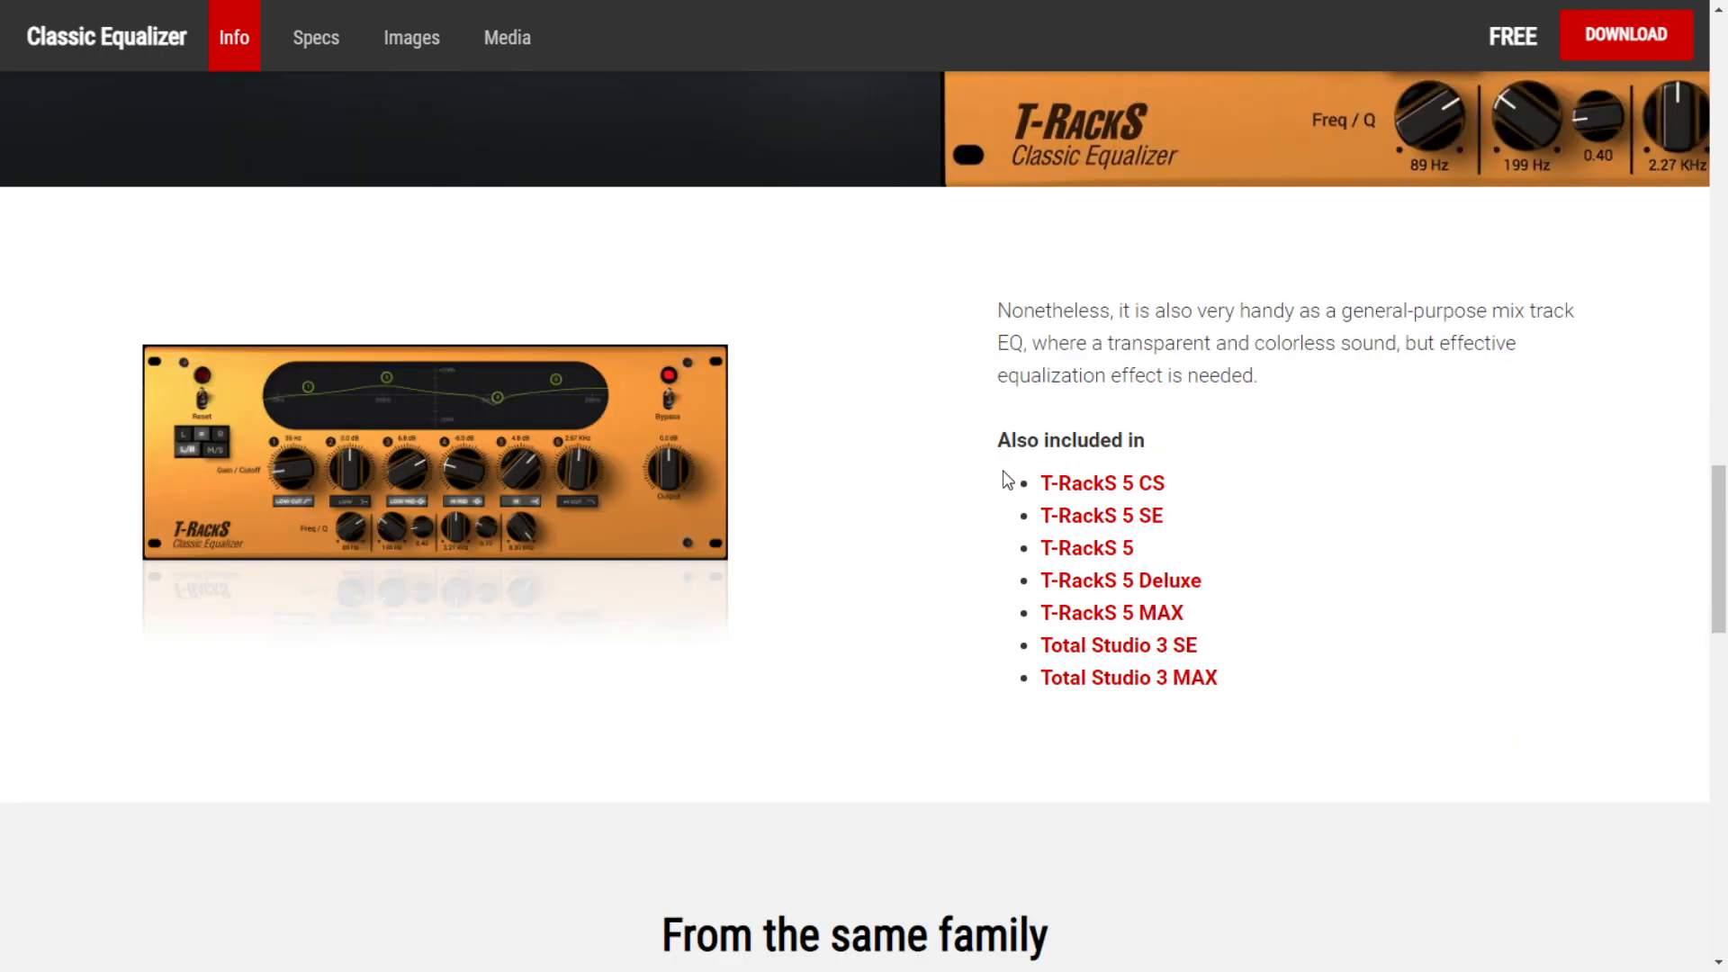
scroll(956, 617, up, 6)
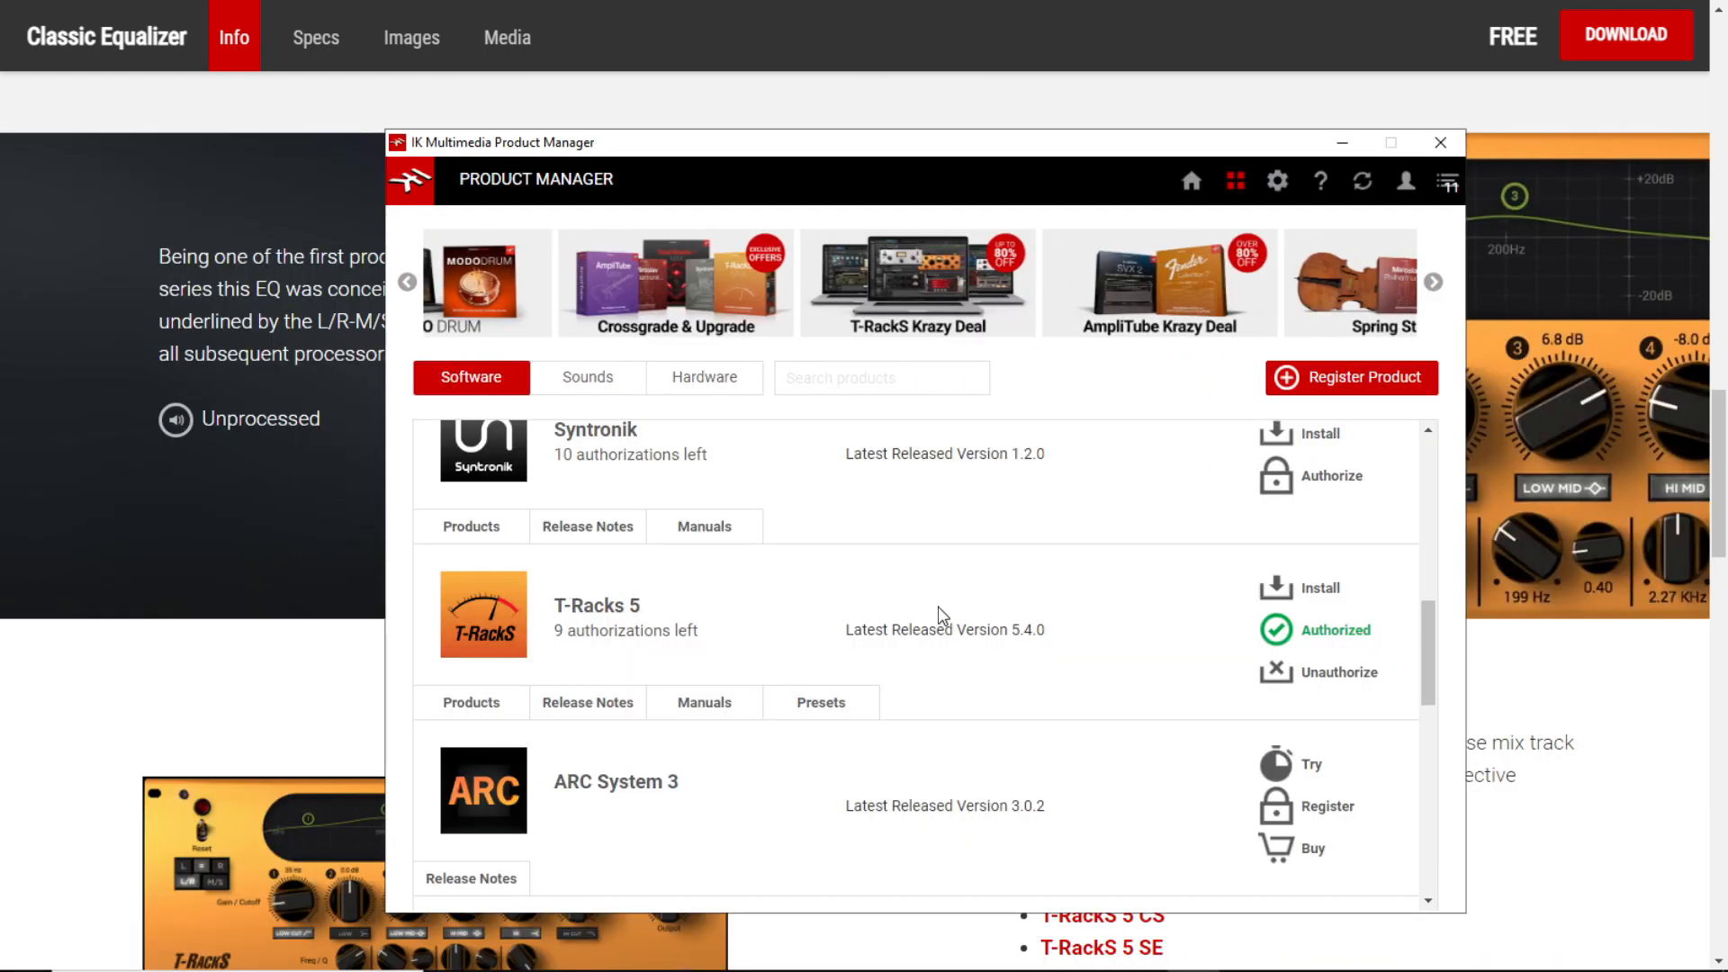
scroll(936, 615, down, 1)
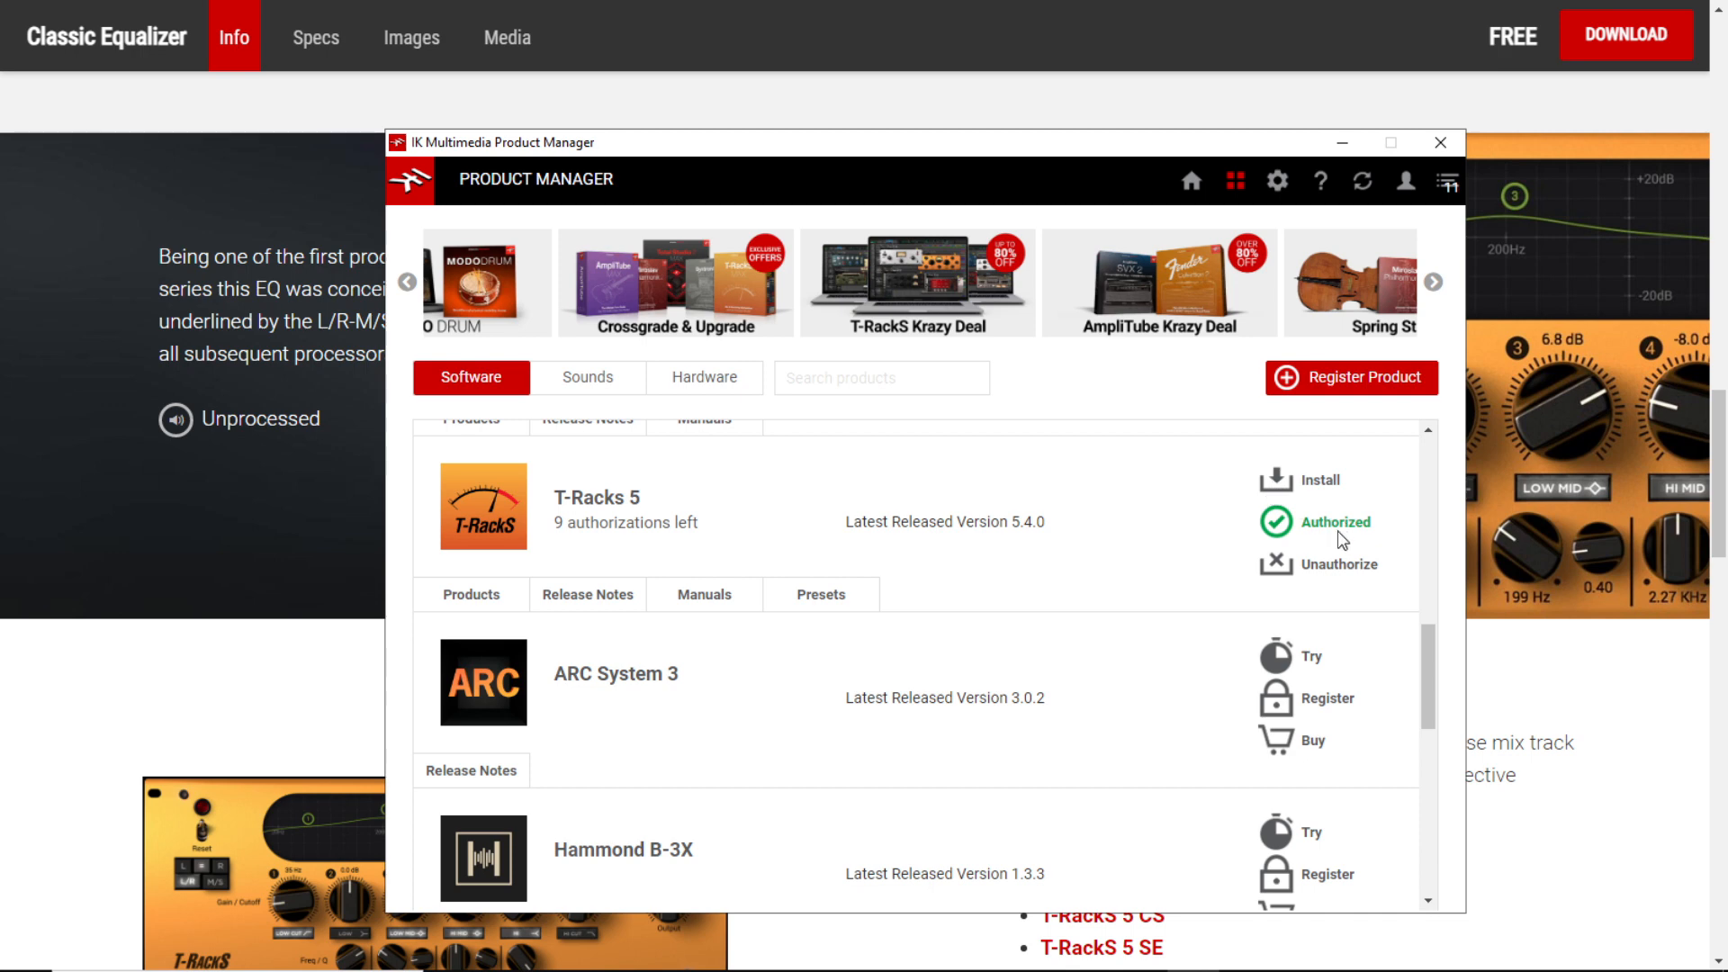
scroll(1329, 630, up, 1)
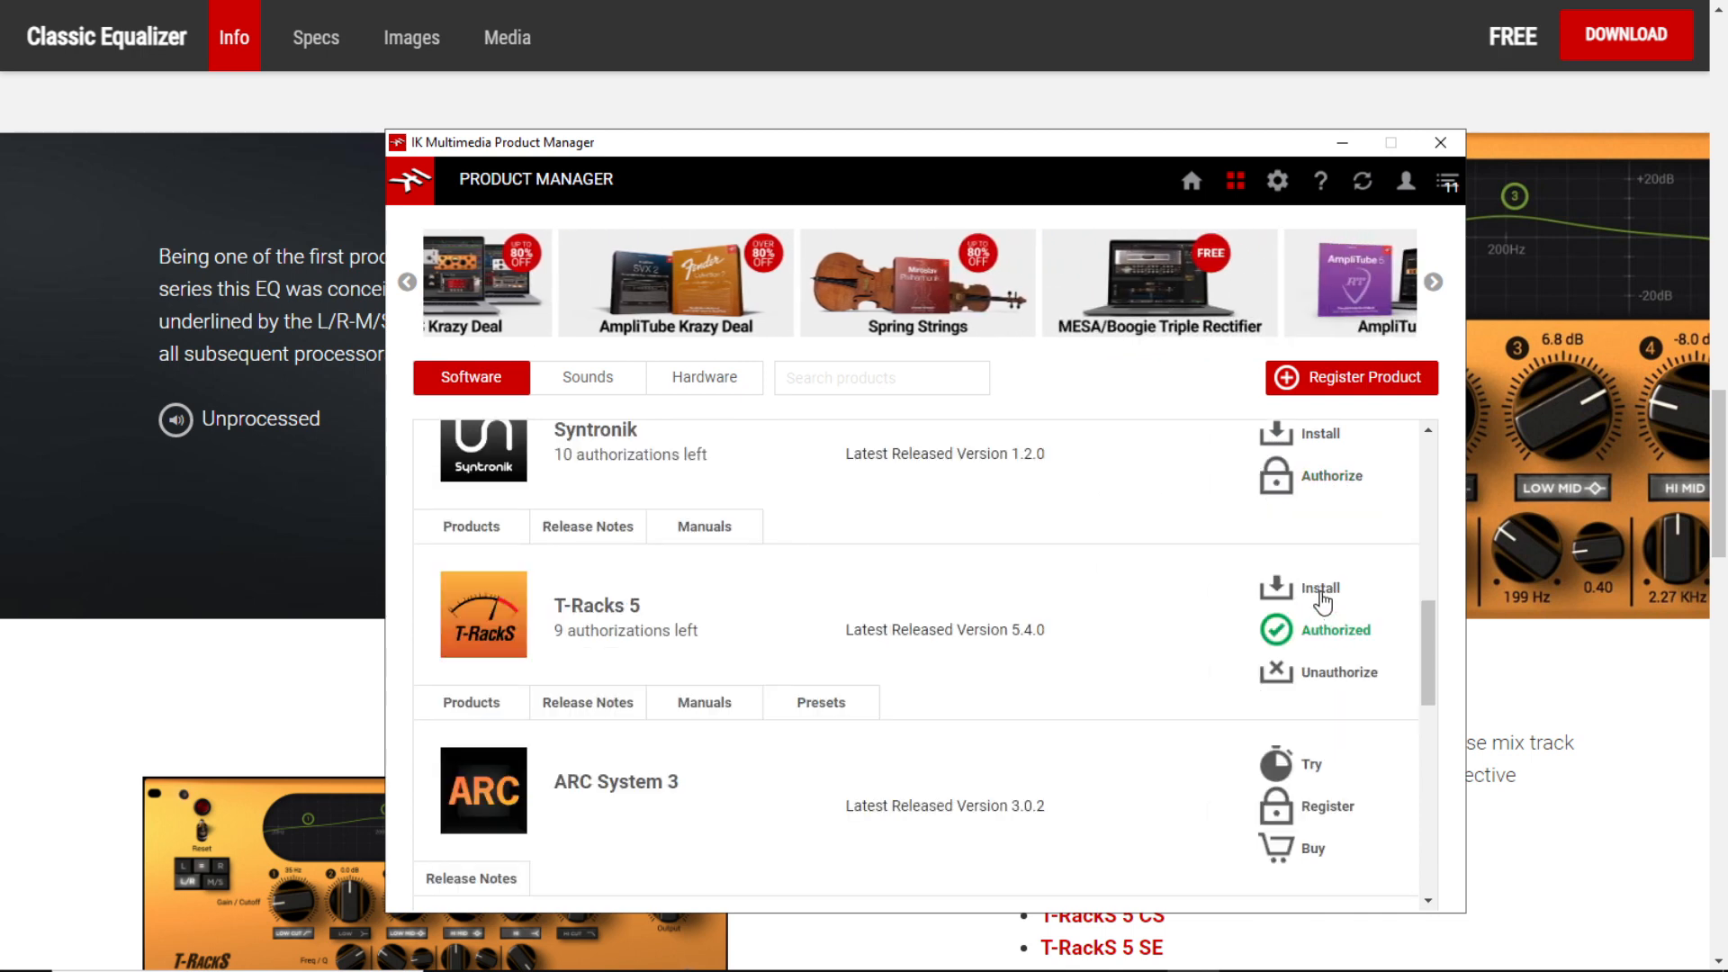
click(1321, 593)
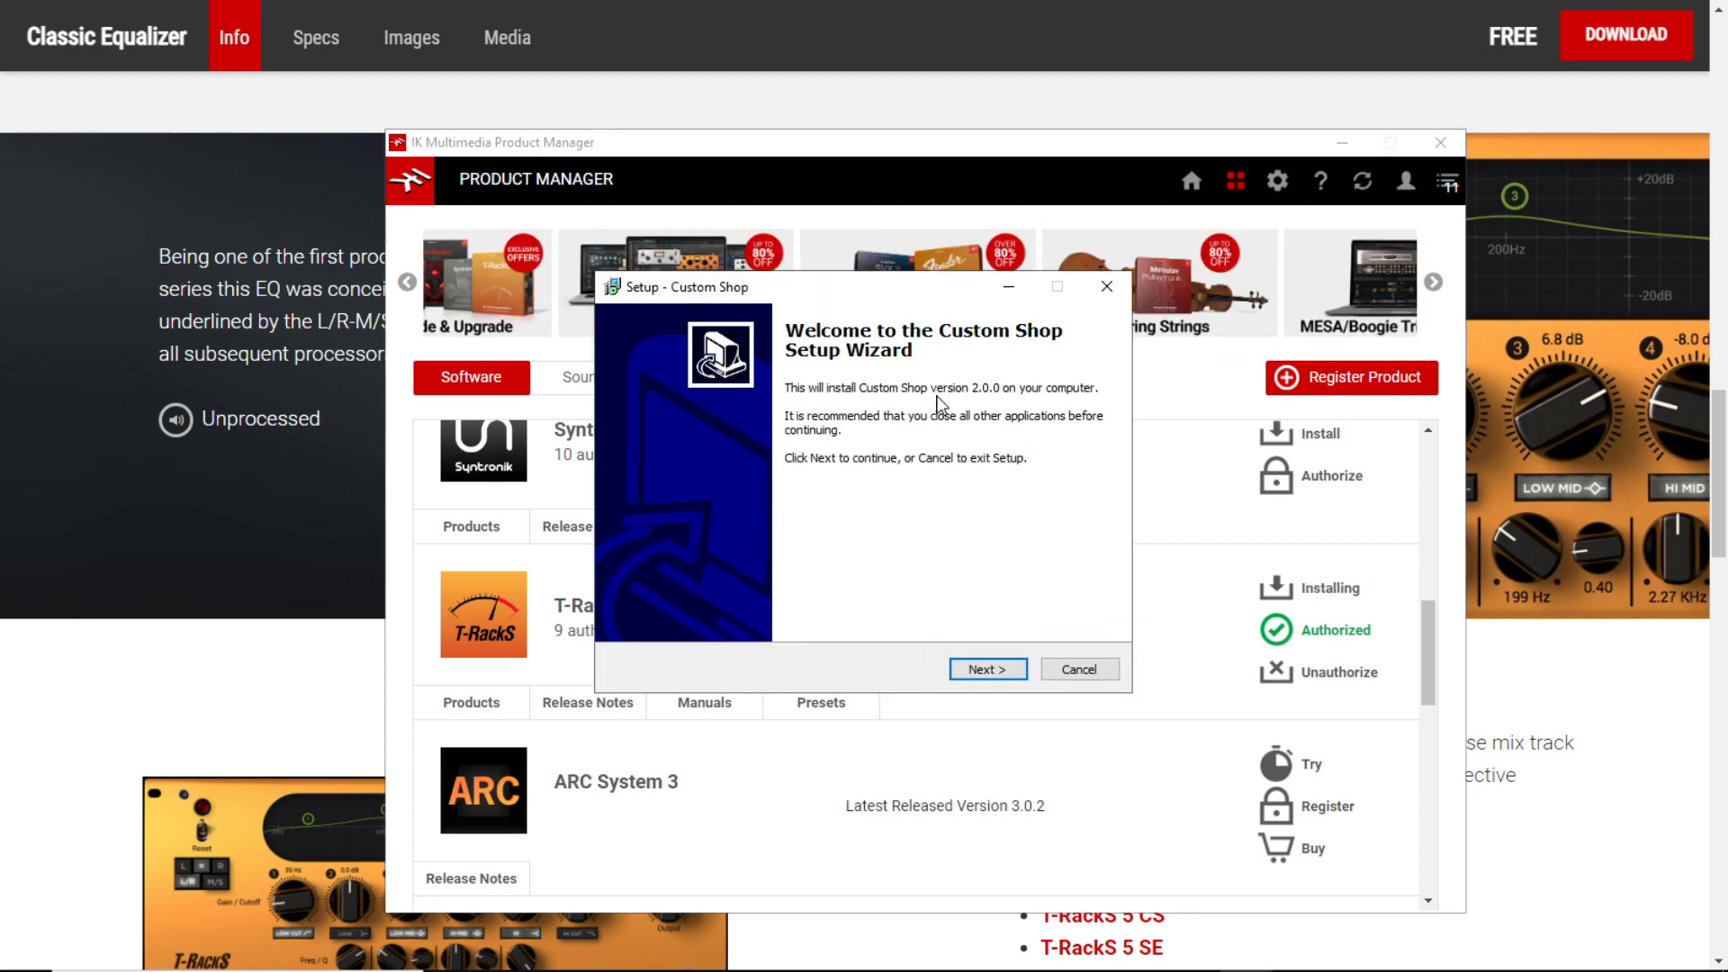
Step: Accept the Custom Shop license agreement and install it in the default folder C:\Program Files\IK Multimedia\Custom Shop
click(990, 671)
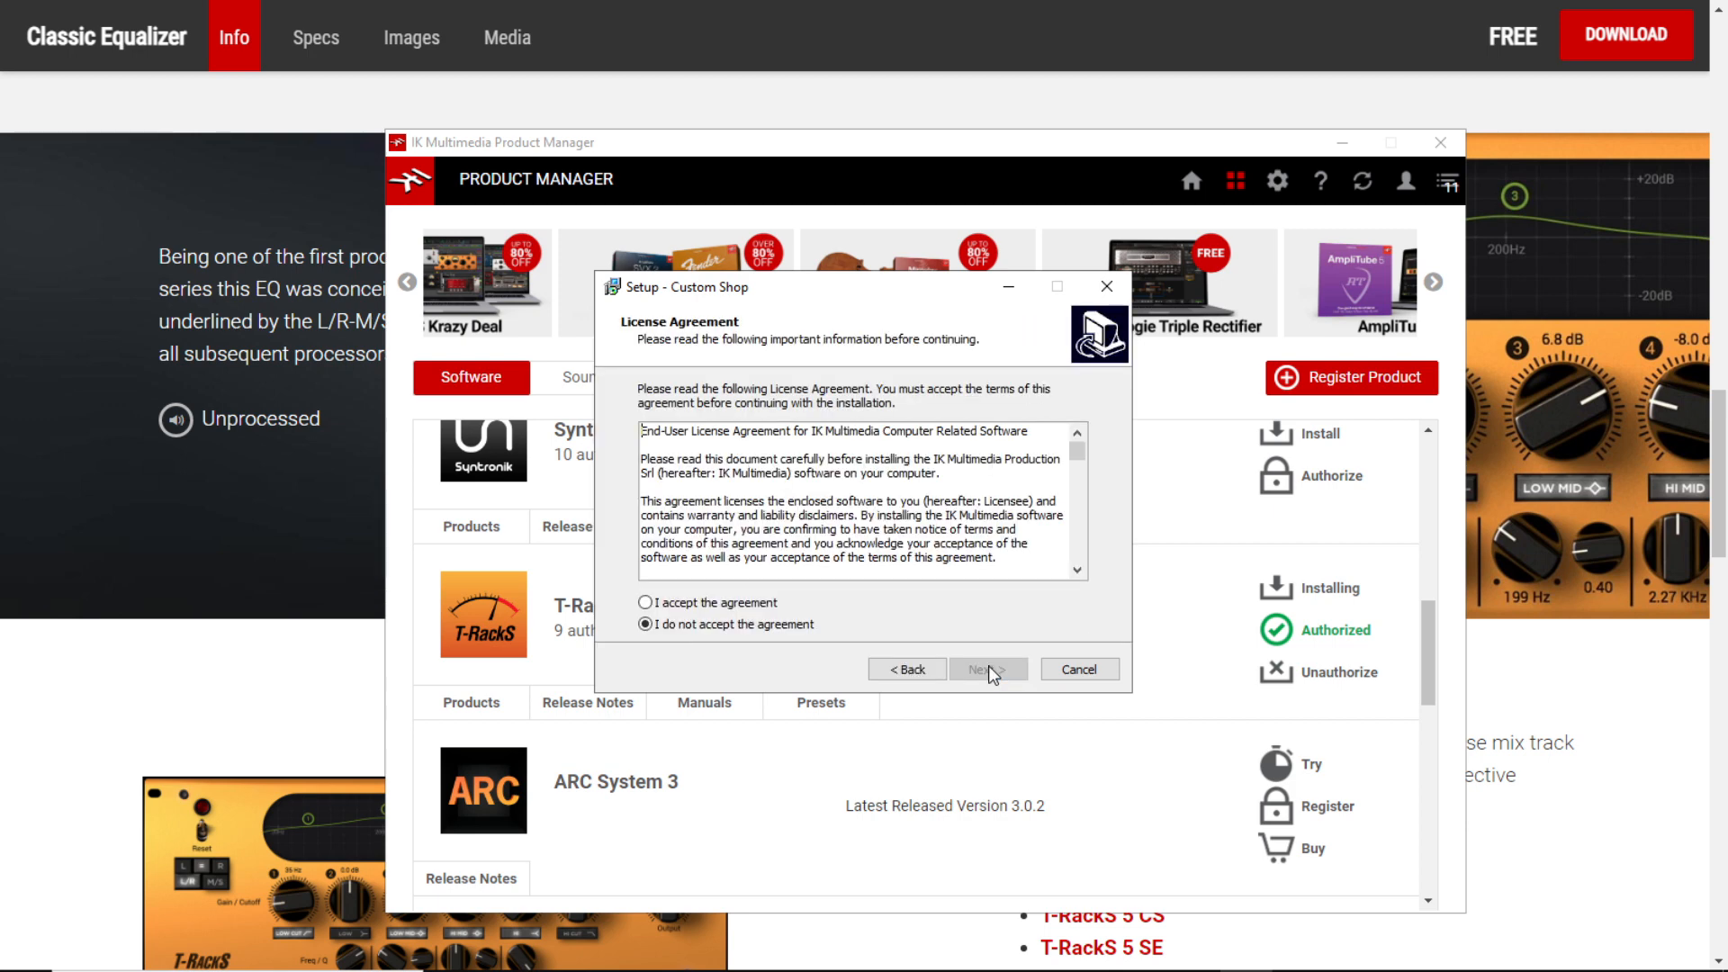
click(735, 603)
click(990, 672)
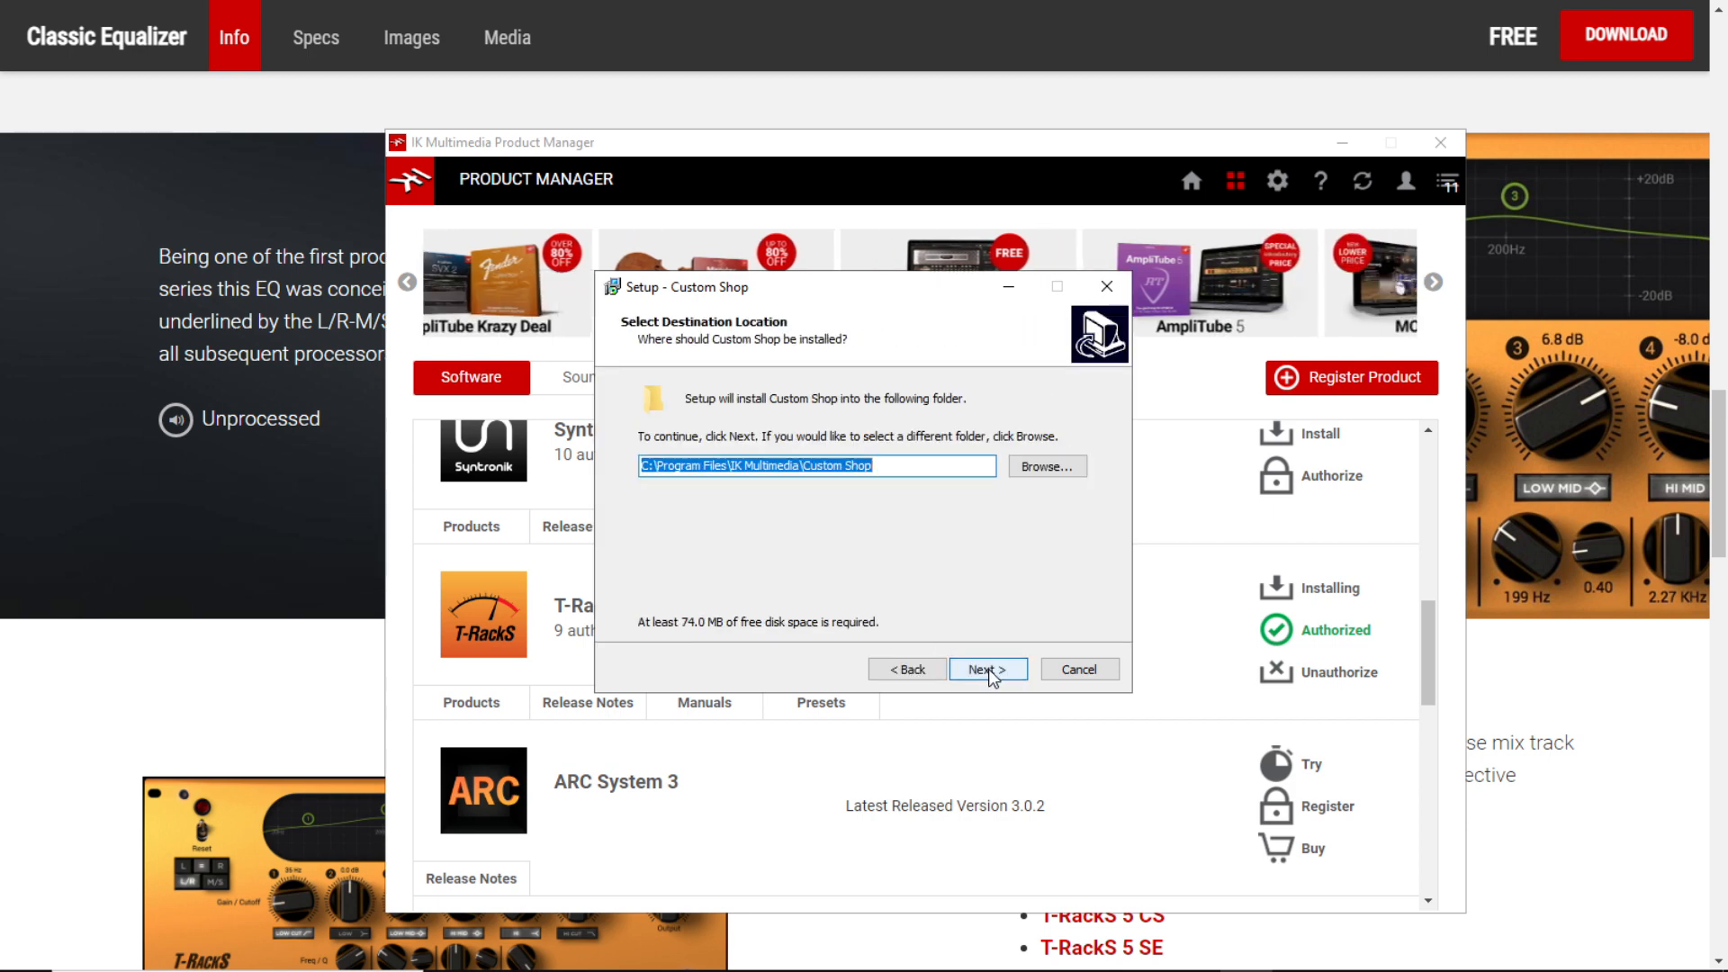
click(989, 670)
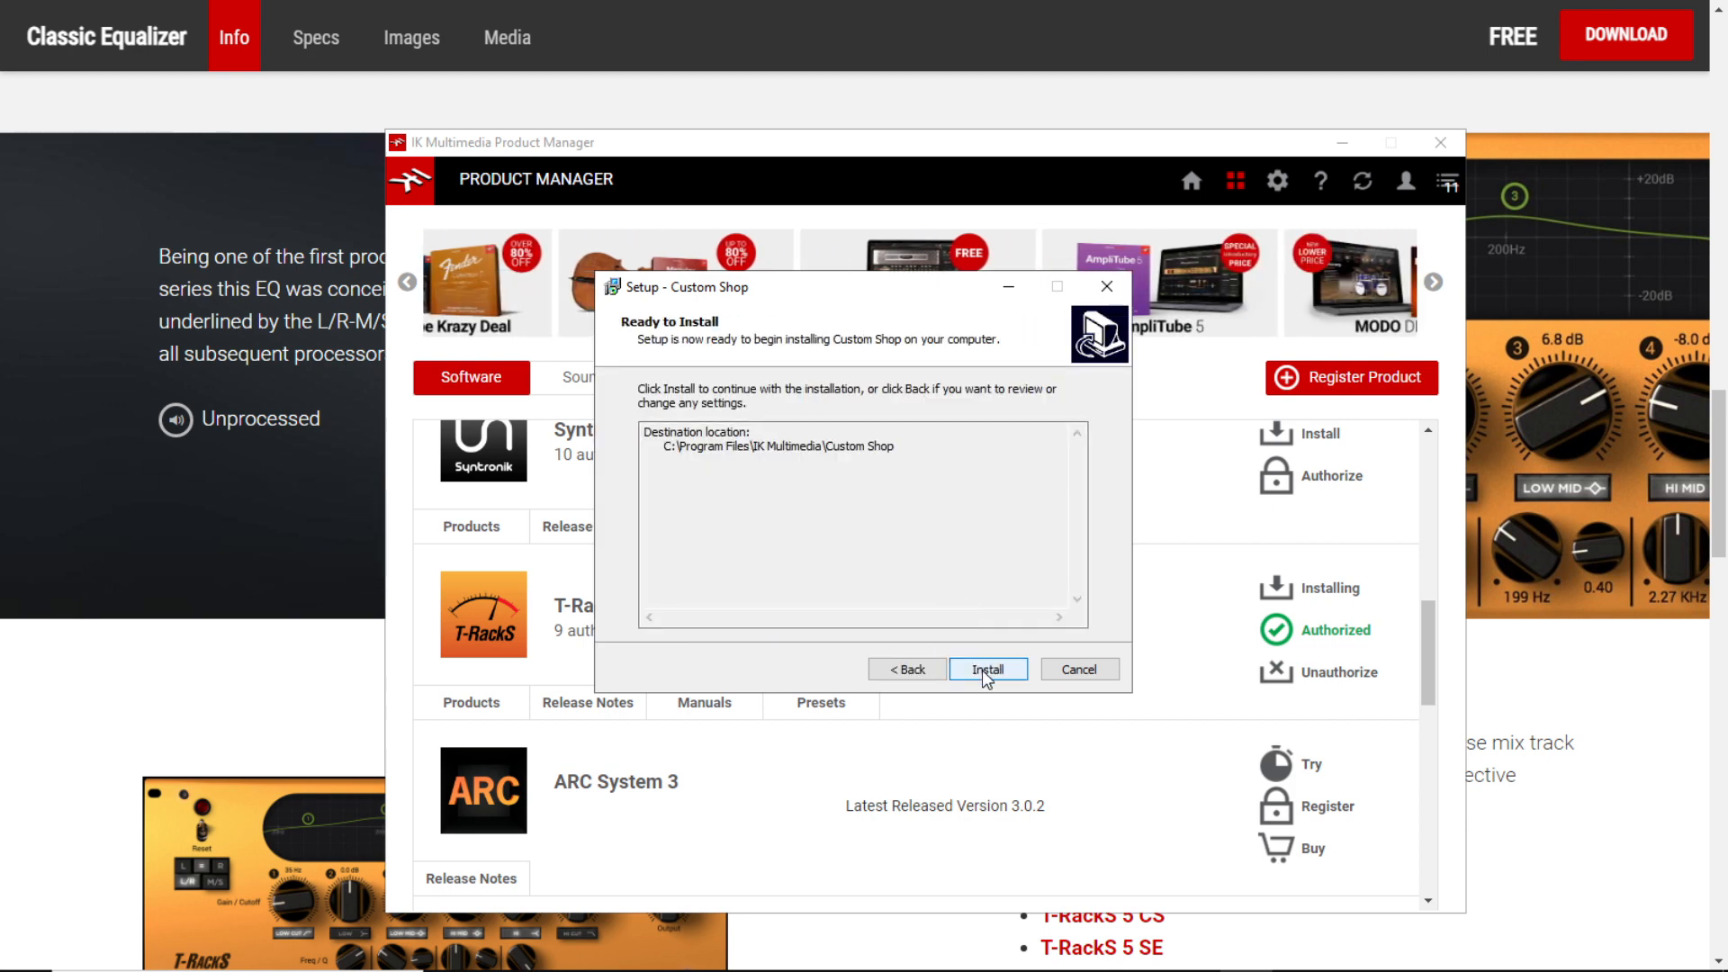
click(983, 670)
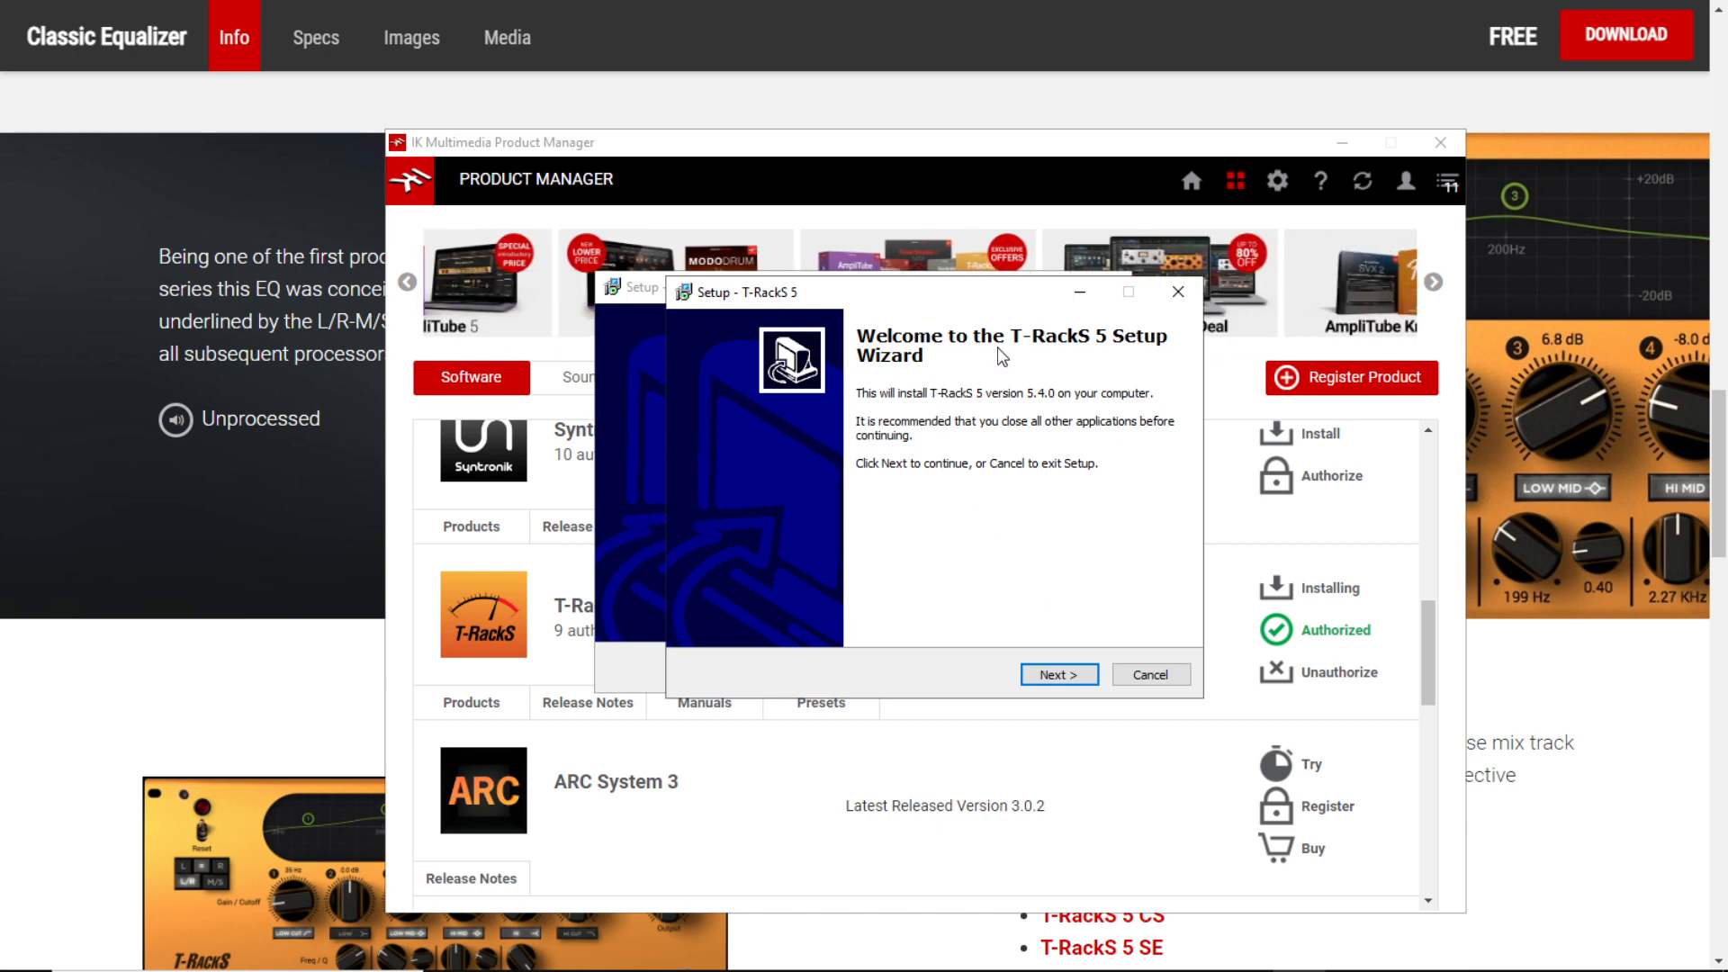
Step: Accept the license agreement in the T-RackS 5 setup and continue to the component selection with the default destination
click(1053, 673)
click(832, 610)
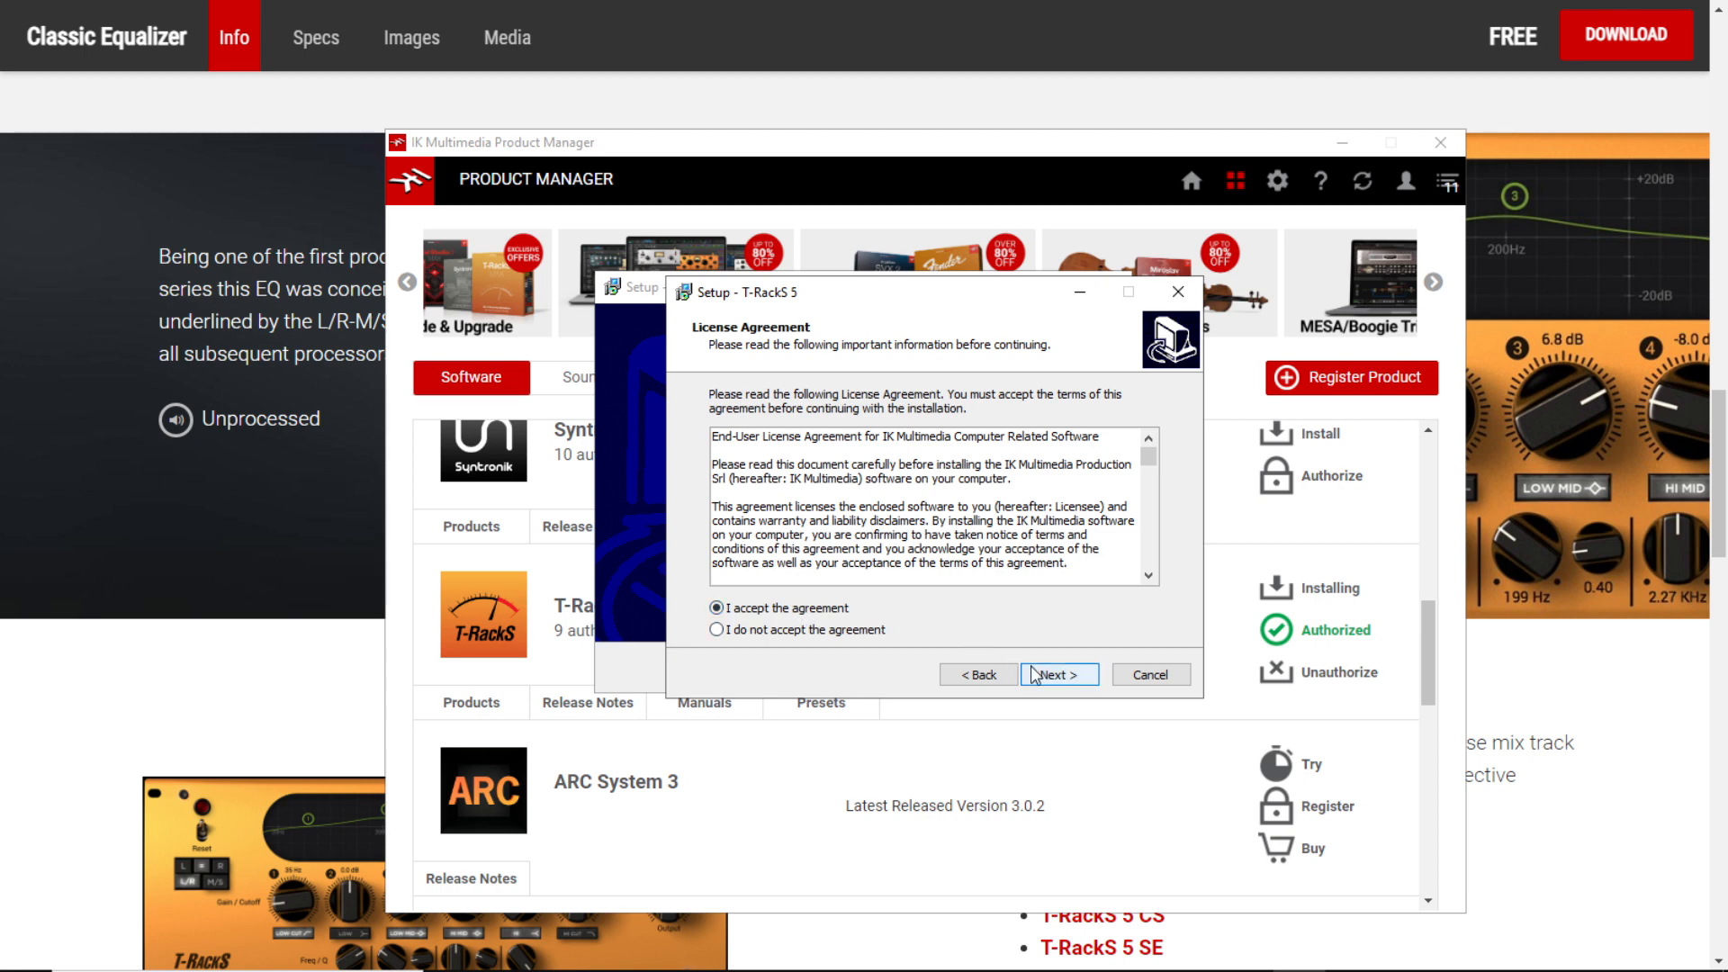
click(1058, 674)
click(1059, 675)
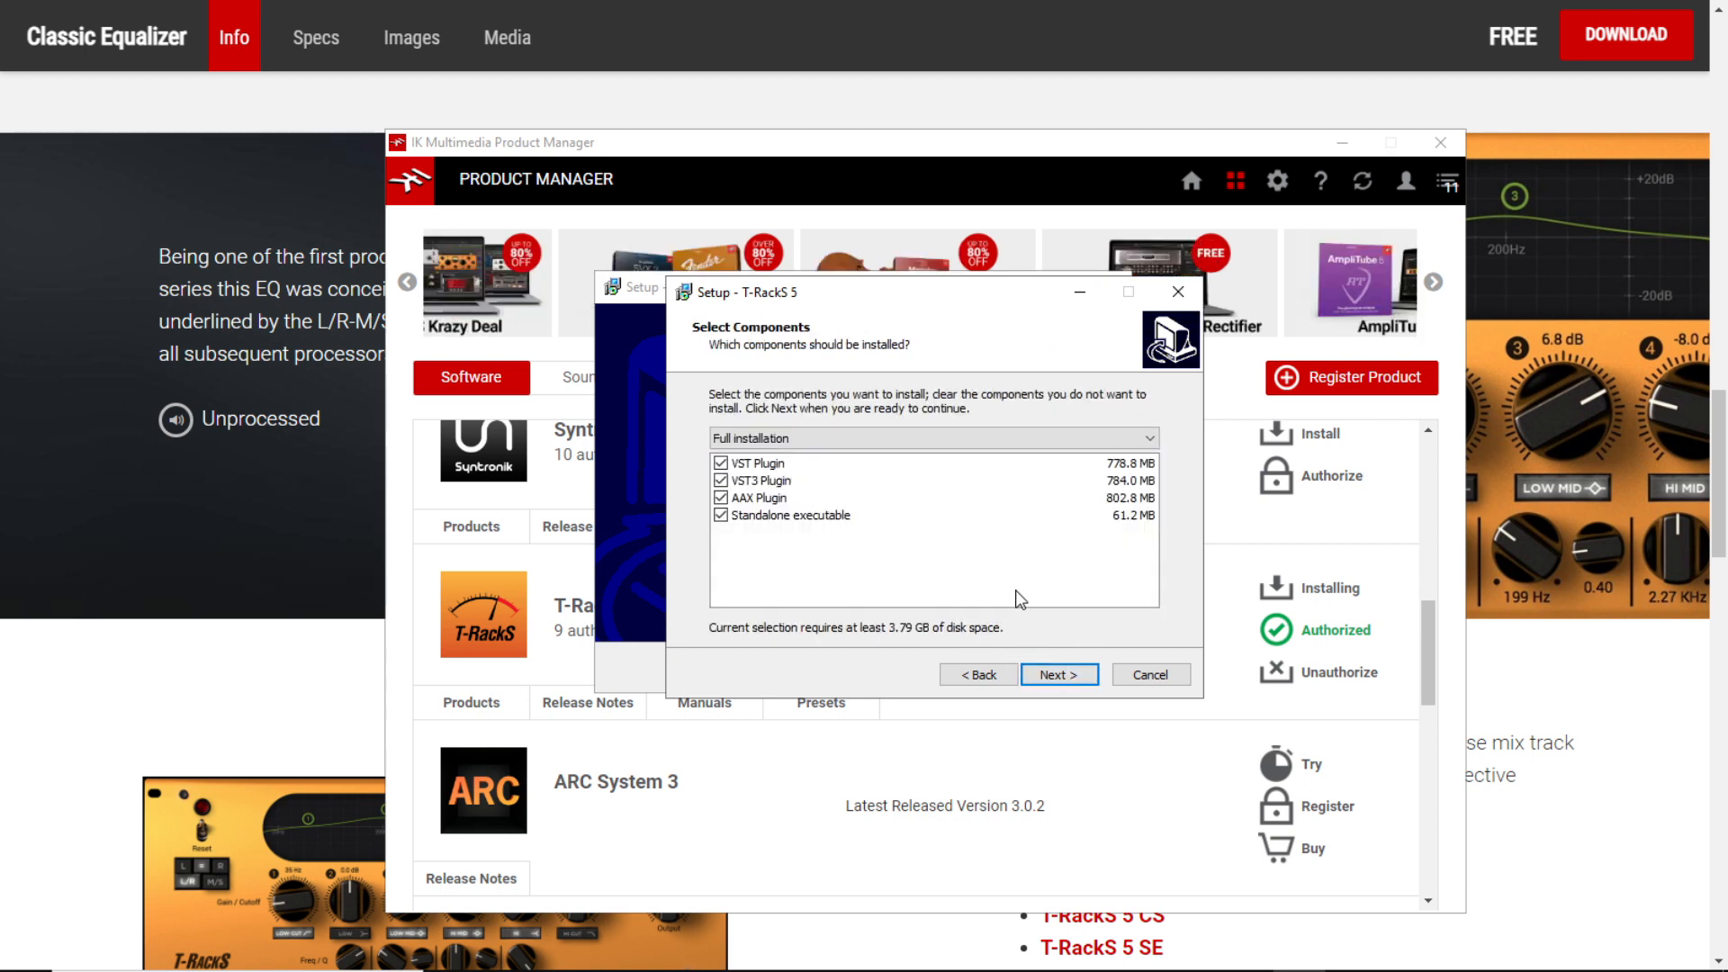
Step: Install only the VST and VST3 plugins, with VST files in C:\Program Files\Vstplugins, and finish both setups without restarting the computer
click(722, 517)
click(720, 499)
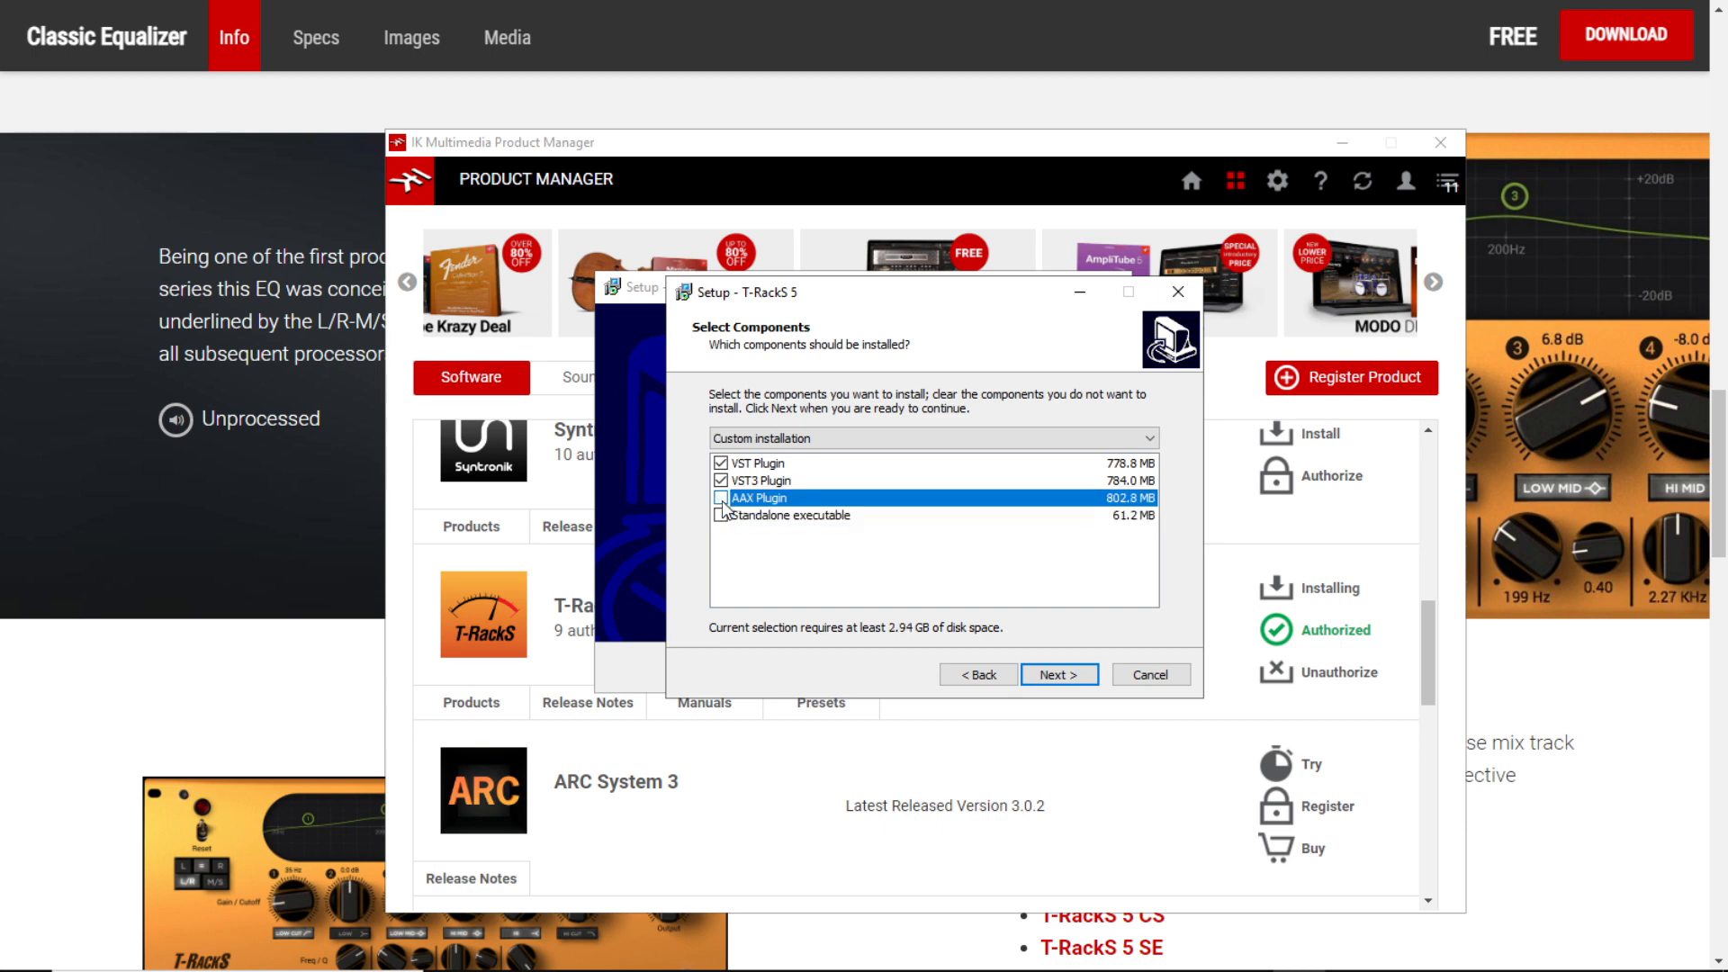
click(1065, 680)
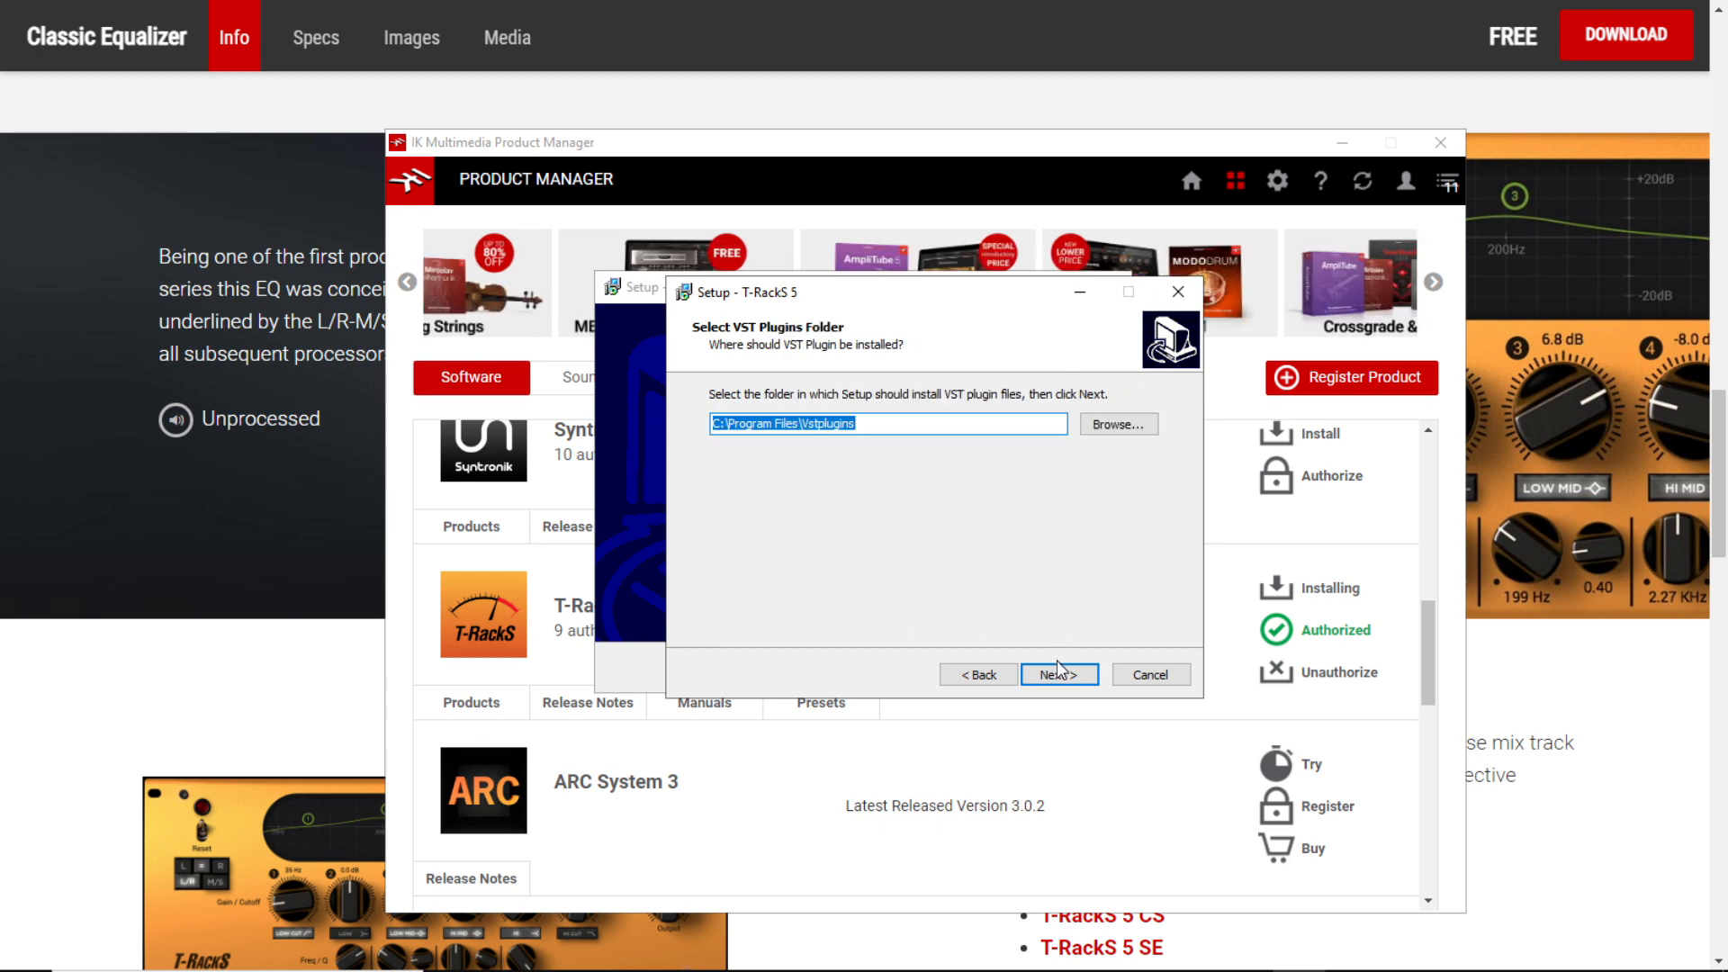
click(1070, 686)
click(1073, 673)
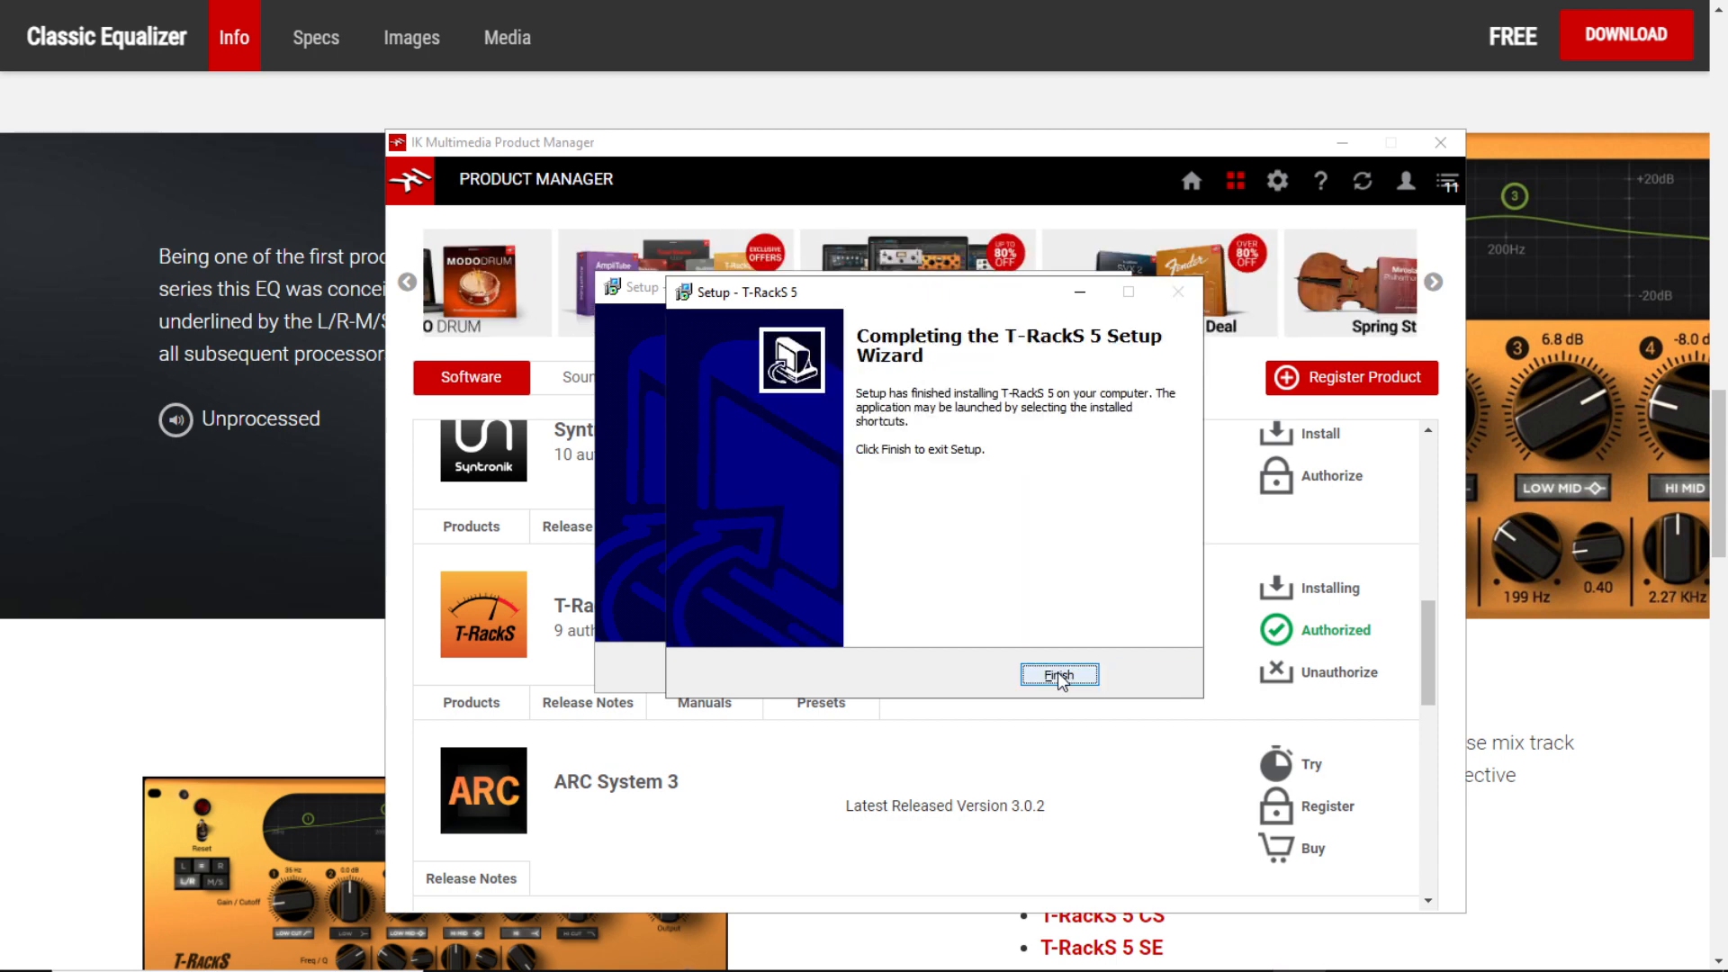
click(1059, 675)
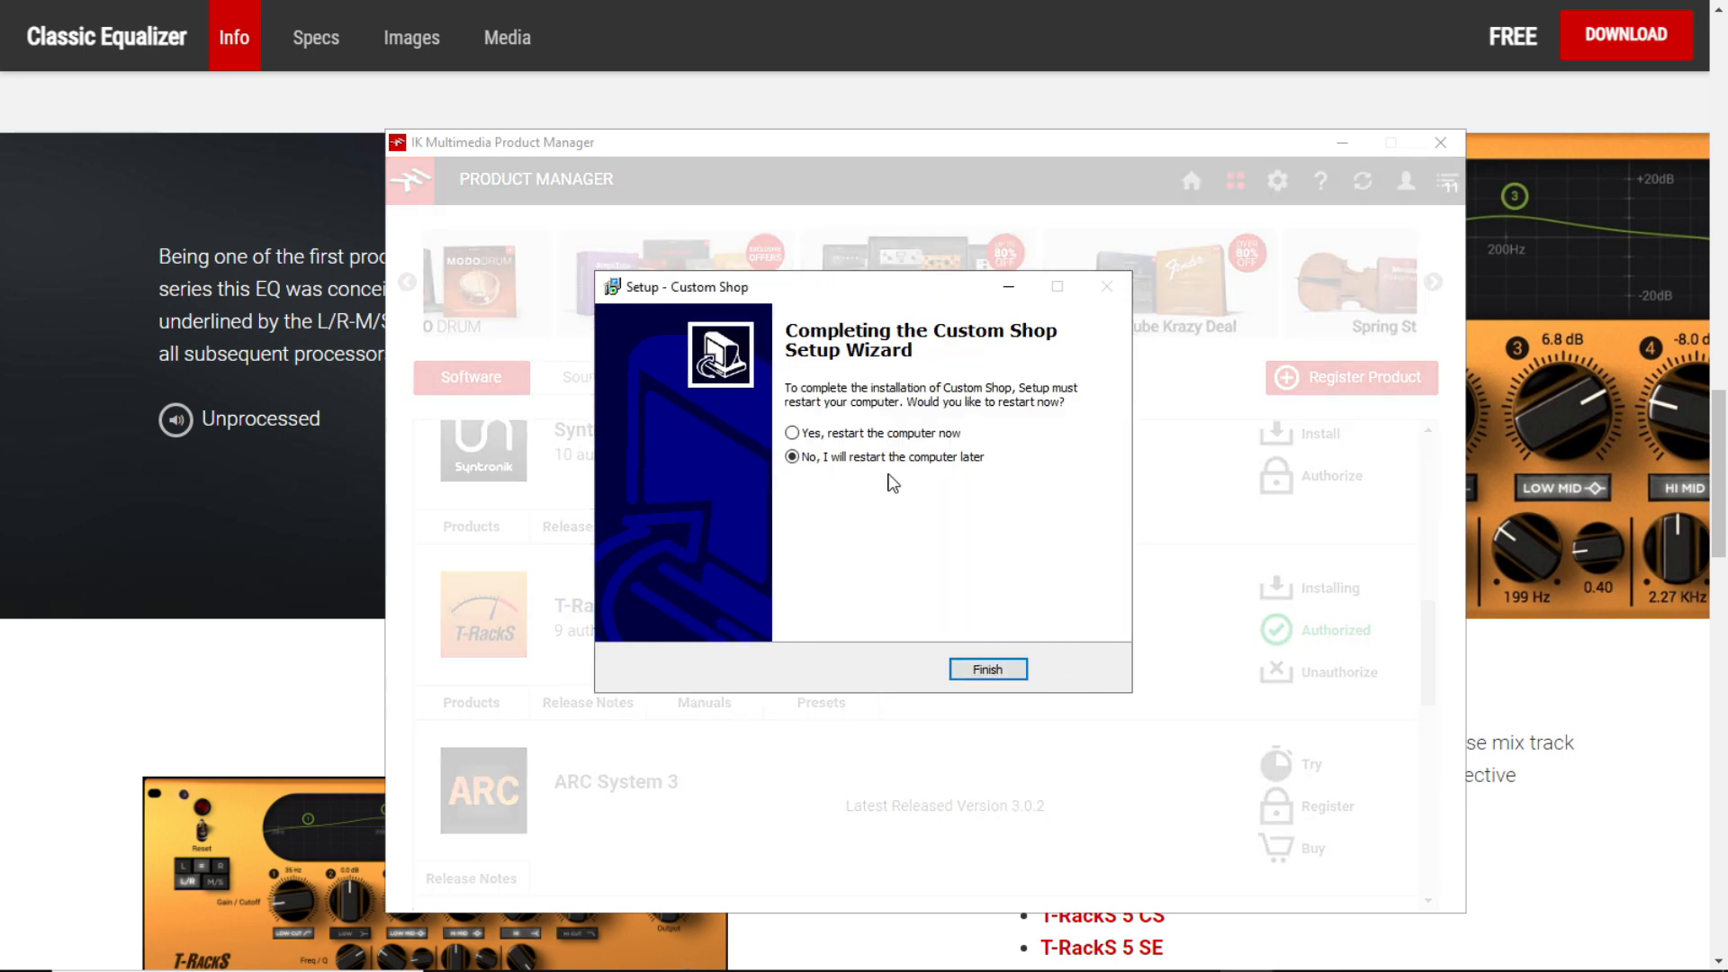
click(987, 669)
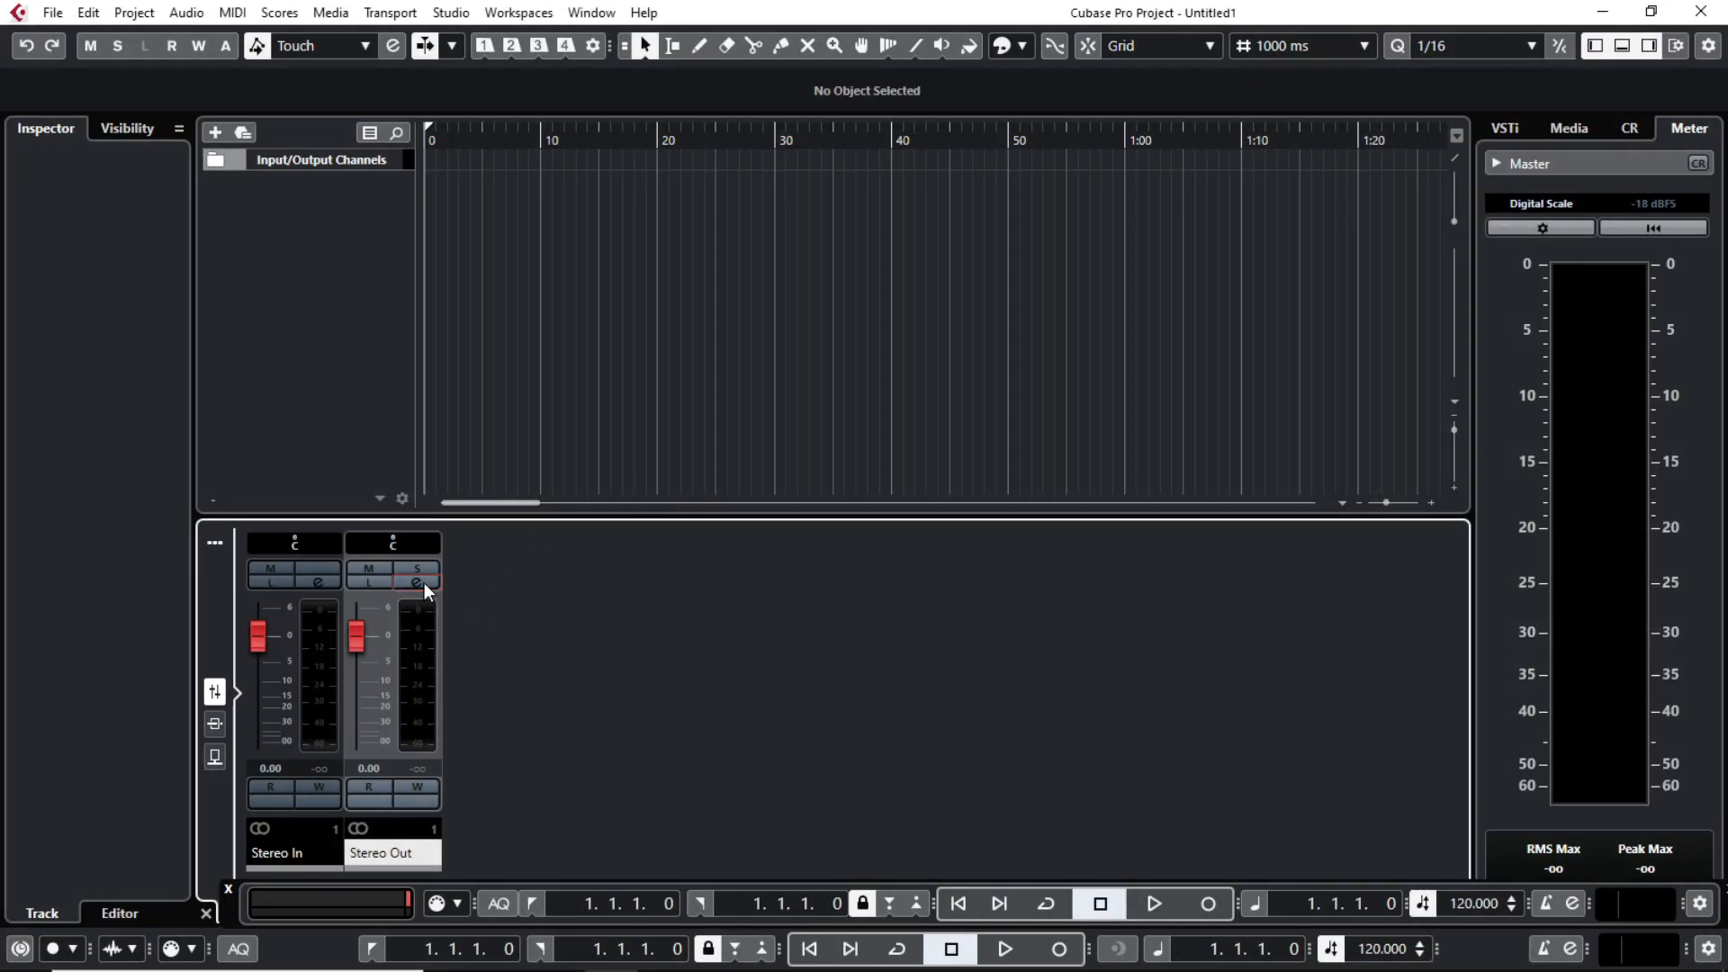
Step: In Cubase, open the Stereo Out channel settings and search the first insert slot's plug-ins for "tr5" to review them
click(424, 582)
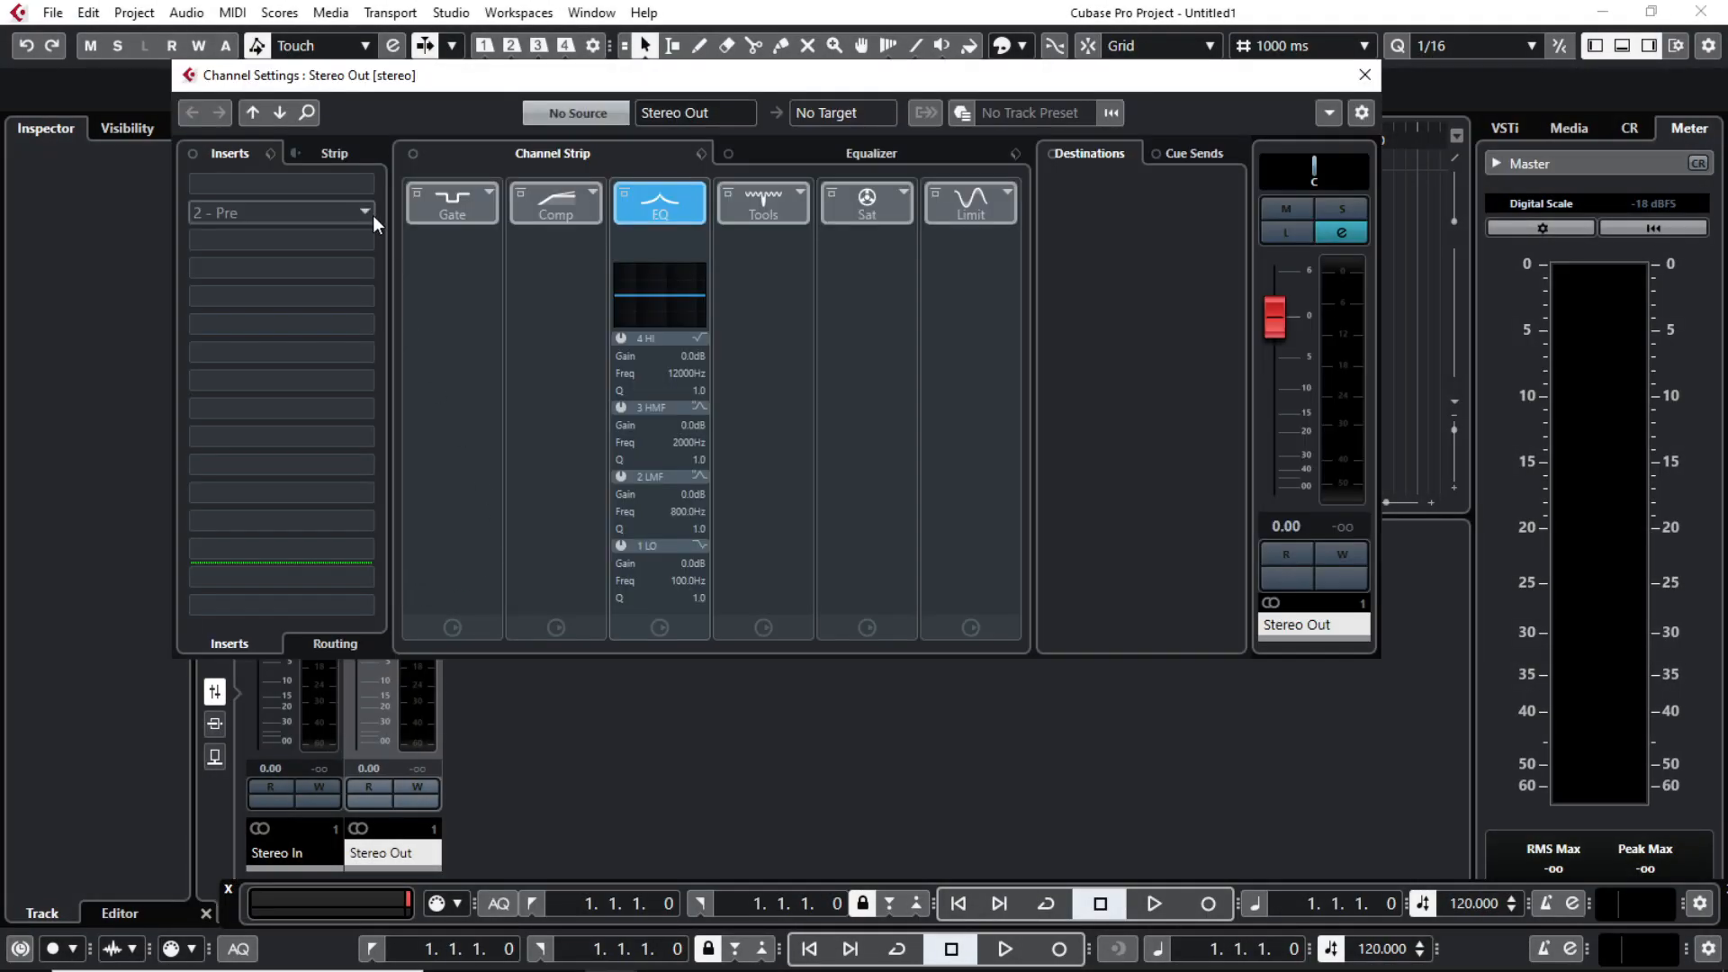
click(366, 187)
text(tr5)
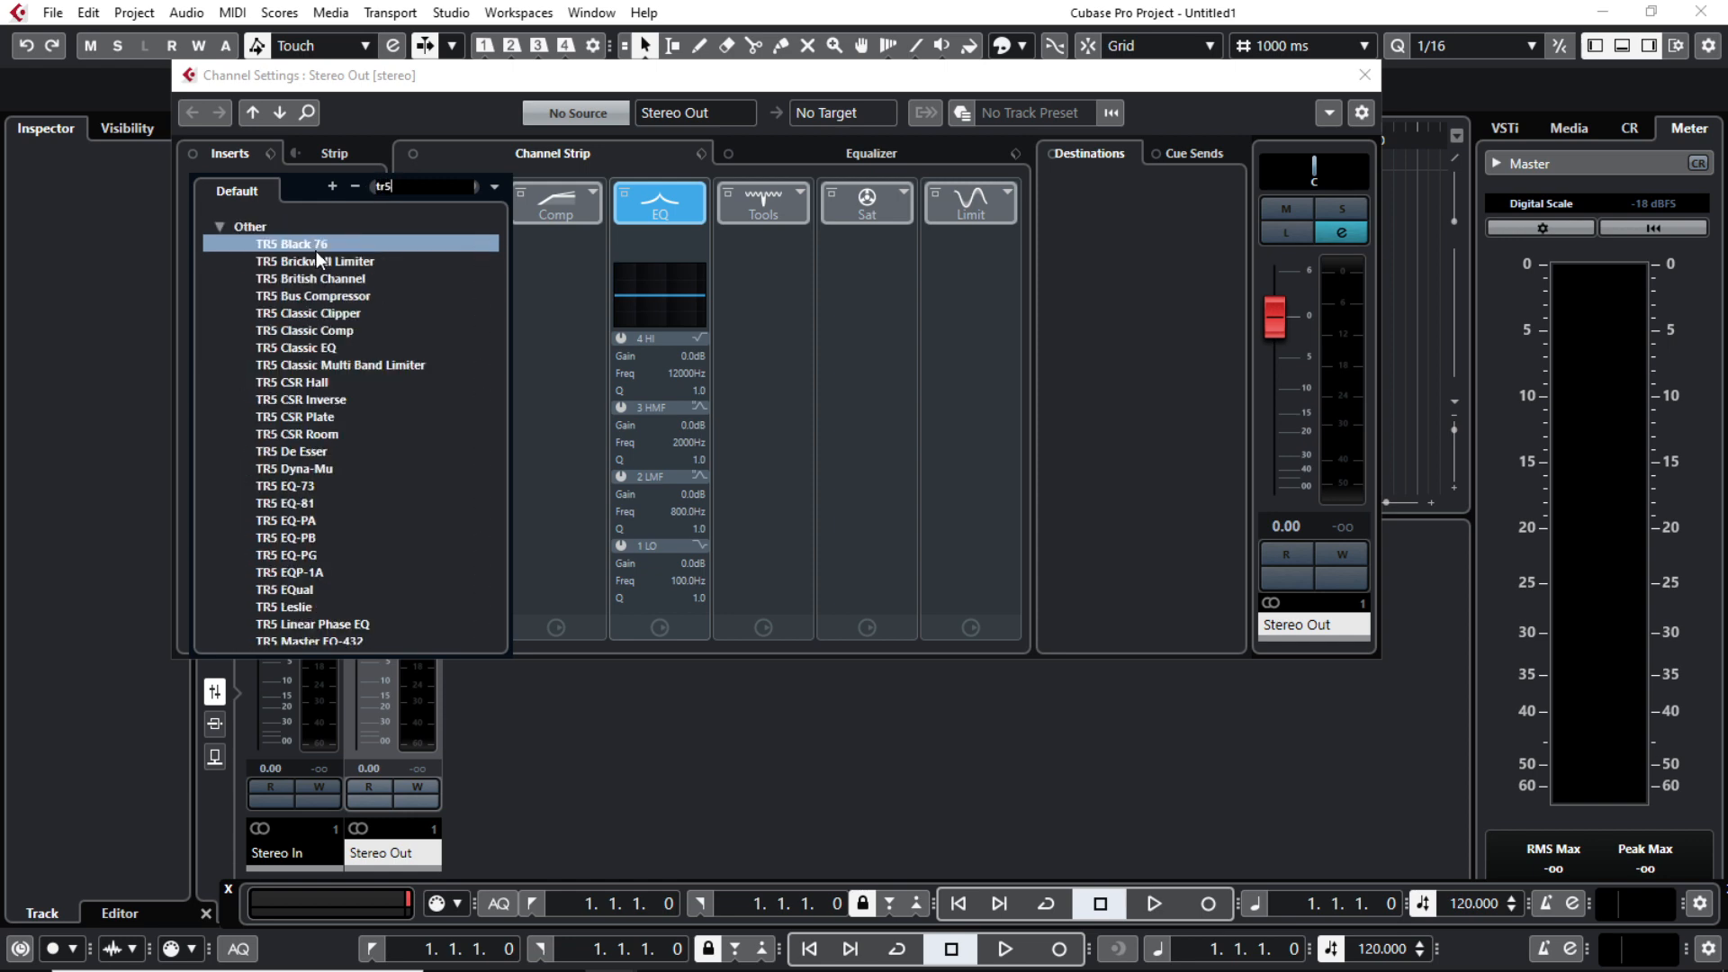
scroll(319, 311, down, 3)
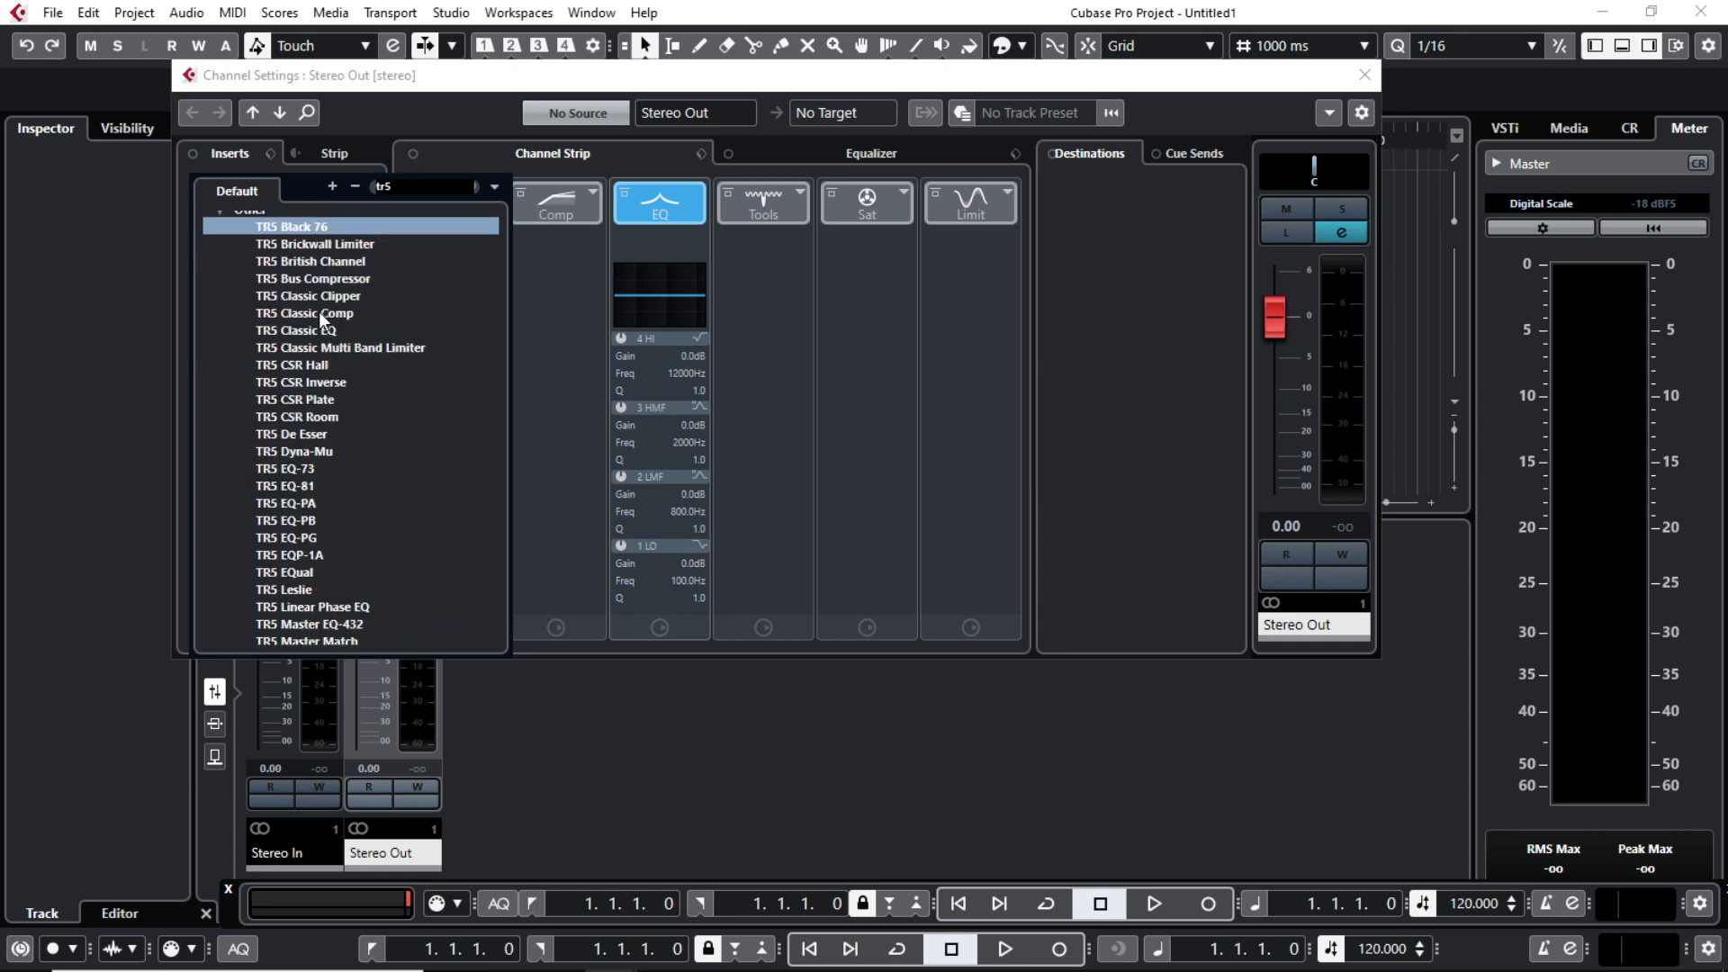
scroll(316, 392, down, 3)
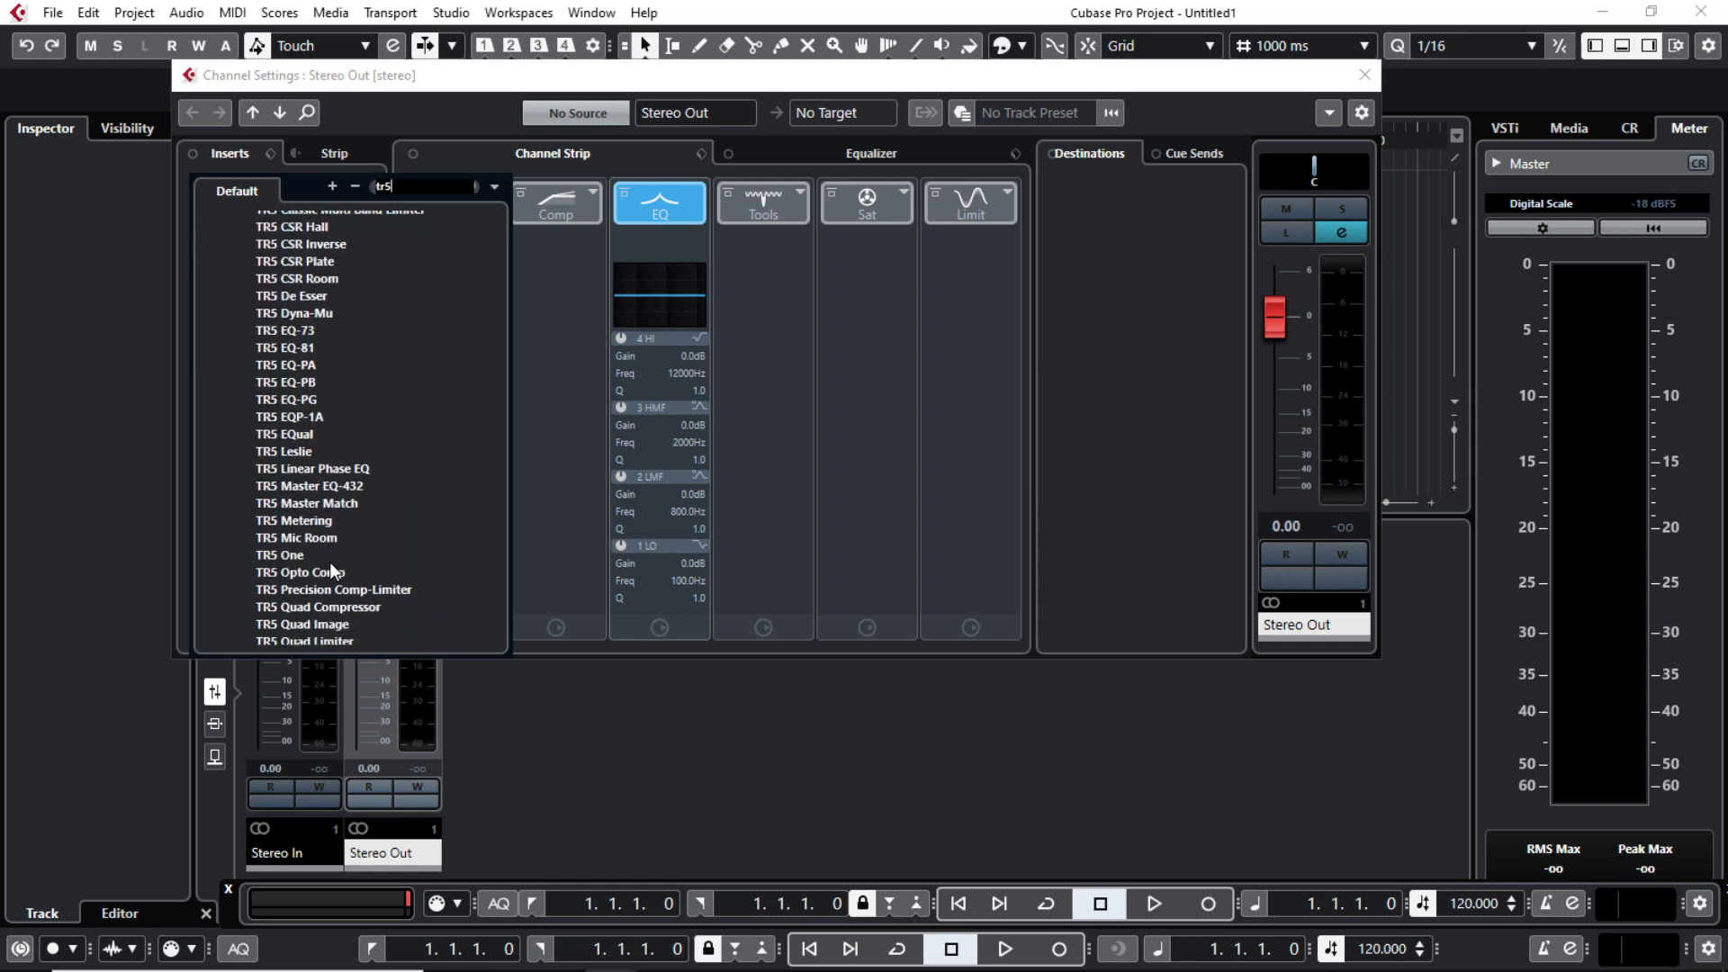
scroll(301, 551, up, 4)
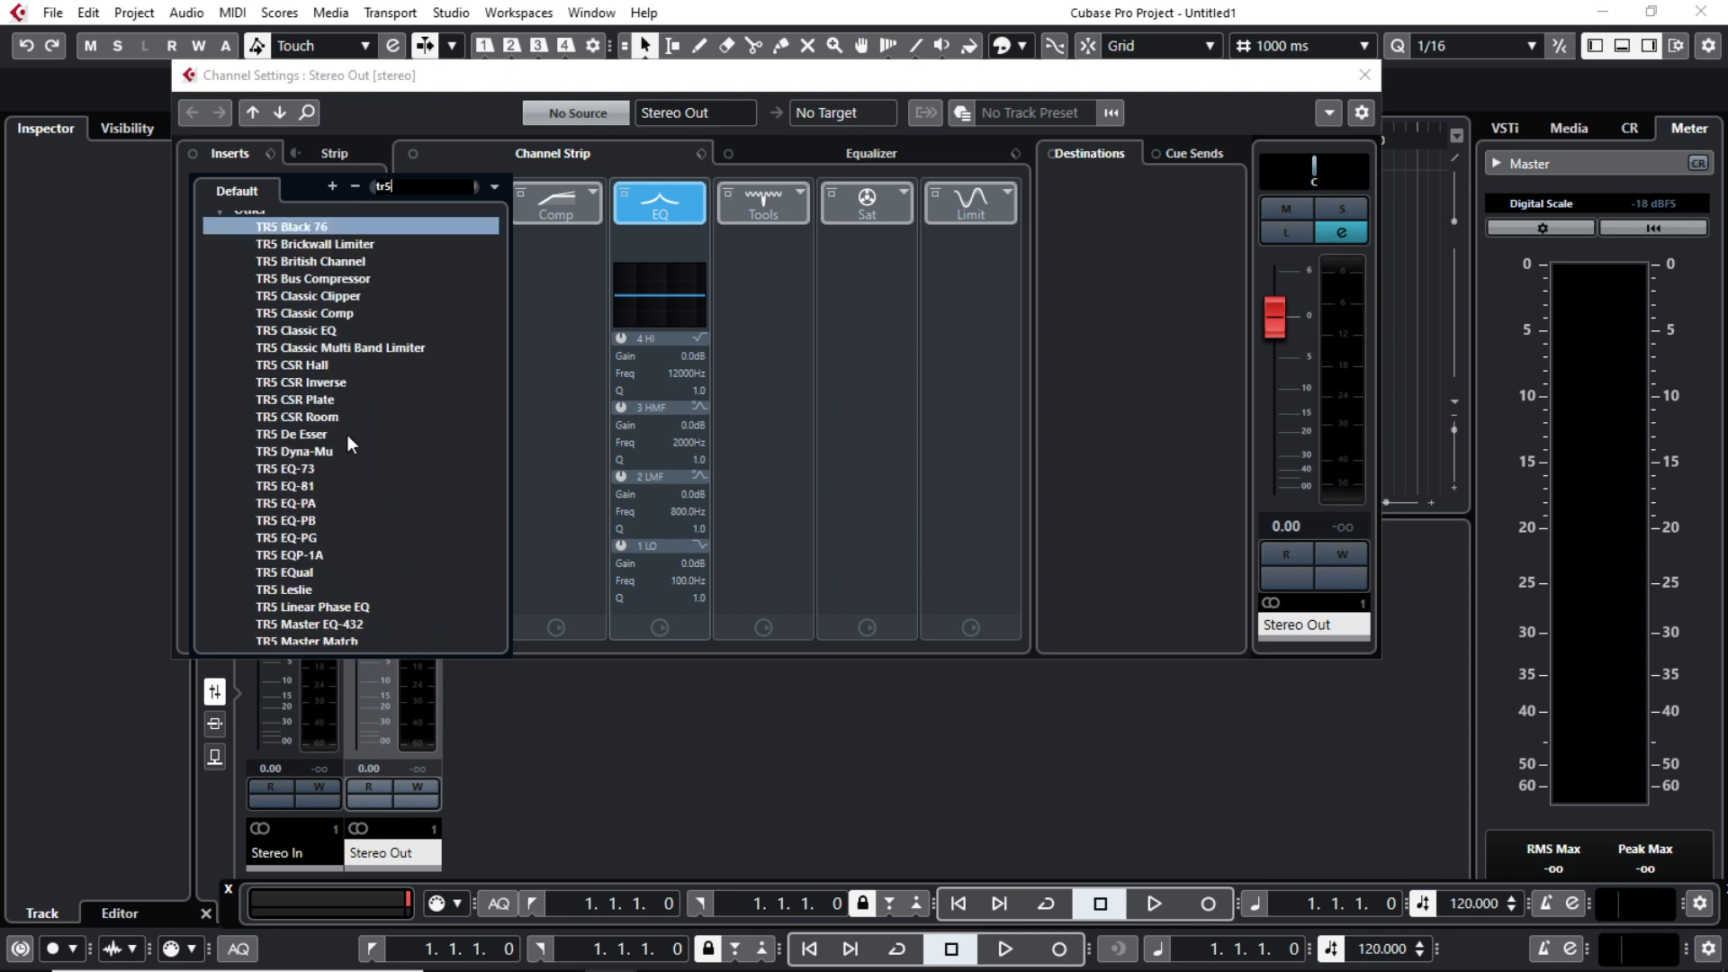
scroll(308, 485, down, 3)
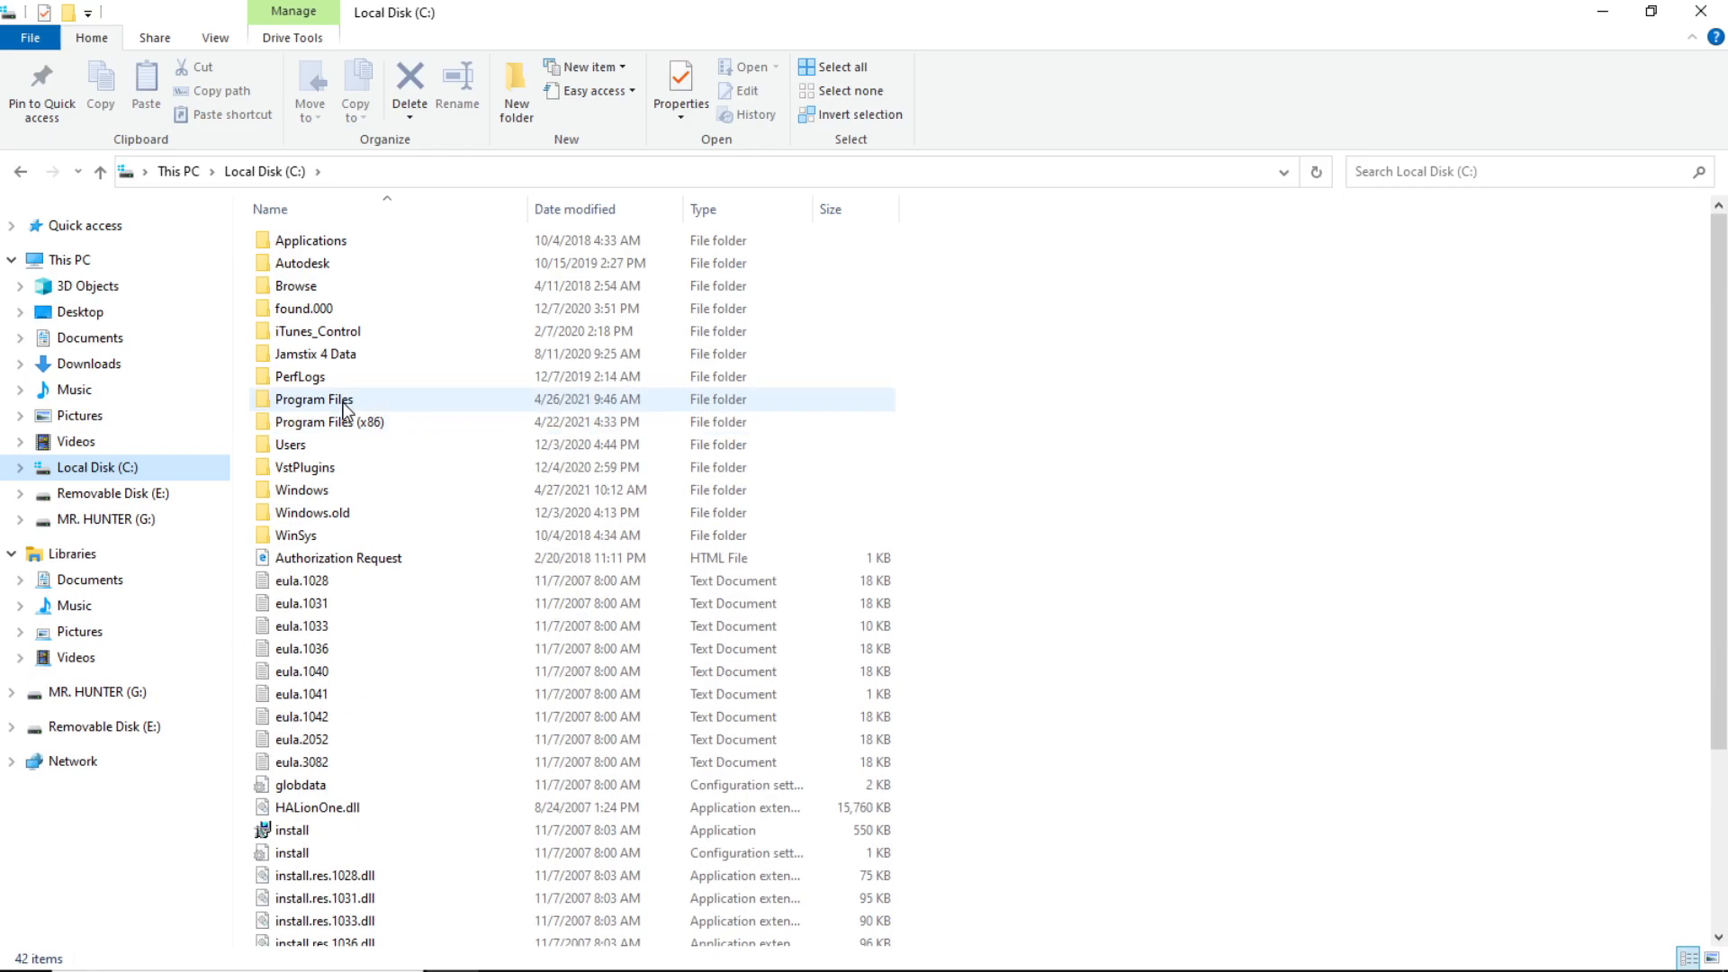
Step: In File Explorer, open the VSTPlugIns folder inside Program Files on Local Disk (C:)
double_click(346, 407)
scroll(389, 630, down, 6)
scroll(366, 744, down, 3)
double_click(360, 820)
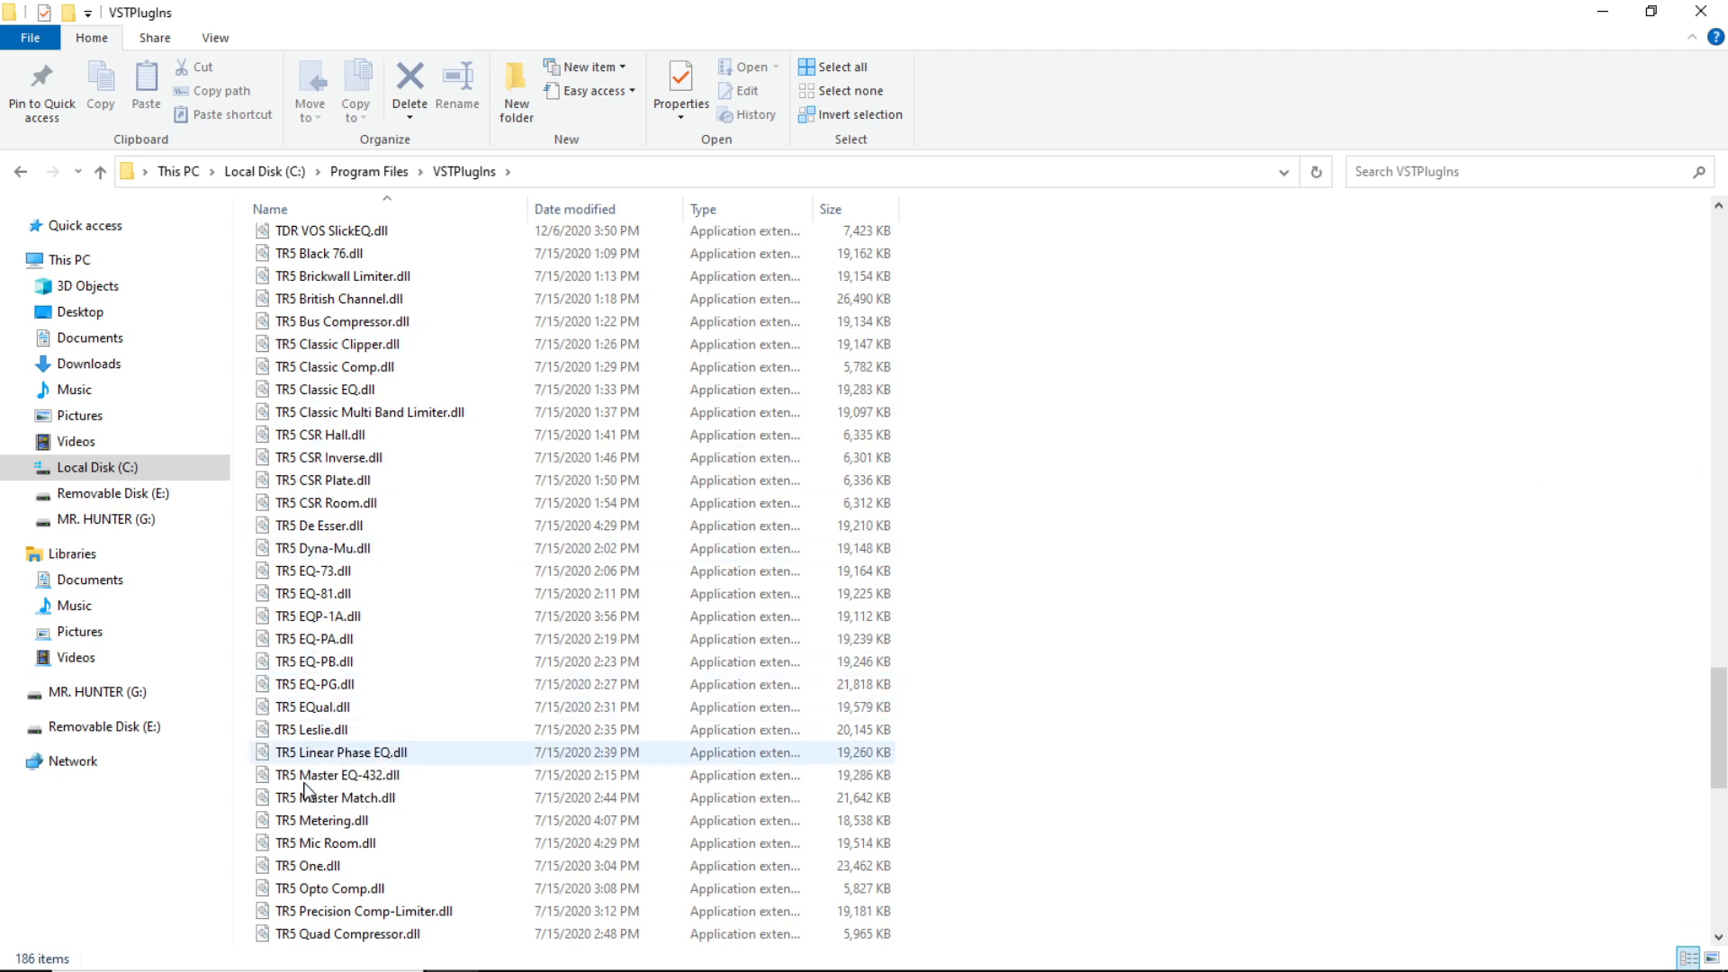
Step: Select all TR5 plugin files from TR5 Black 76.dll to TR5 White Channel.dll, leaving out TR5 Classic EQ.dll
scroll(435, 734, down, 4)
scroll(435, 733, down, 1)
scroll(435, 733, down, 1)
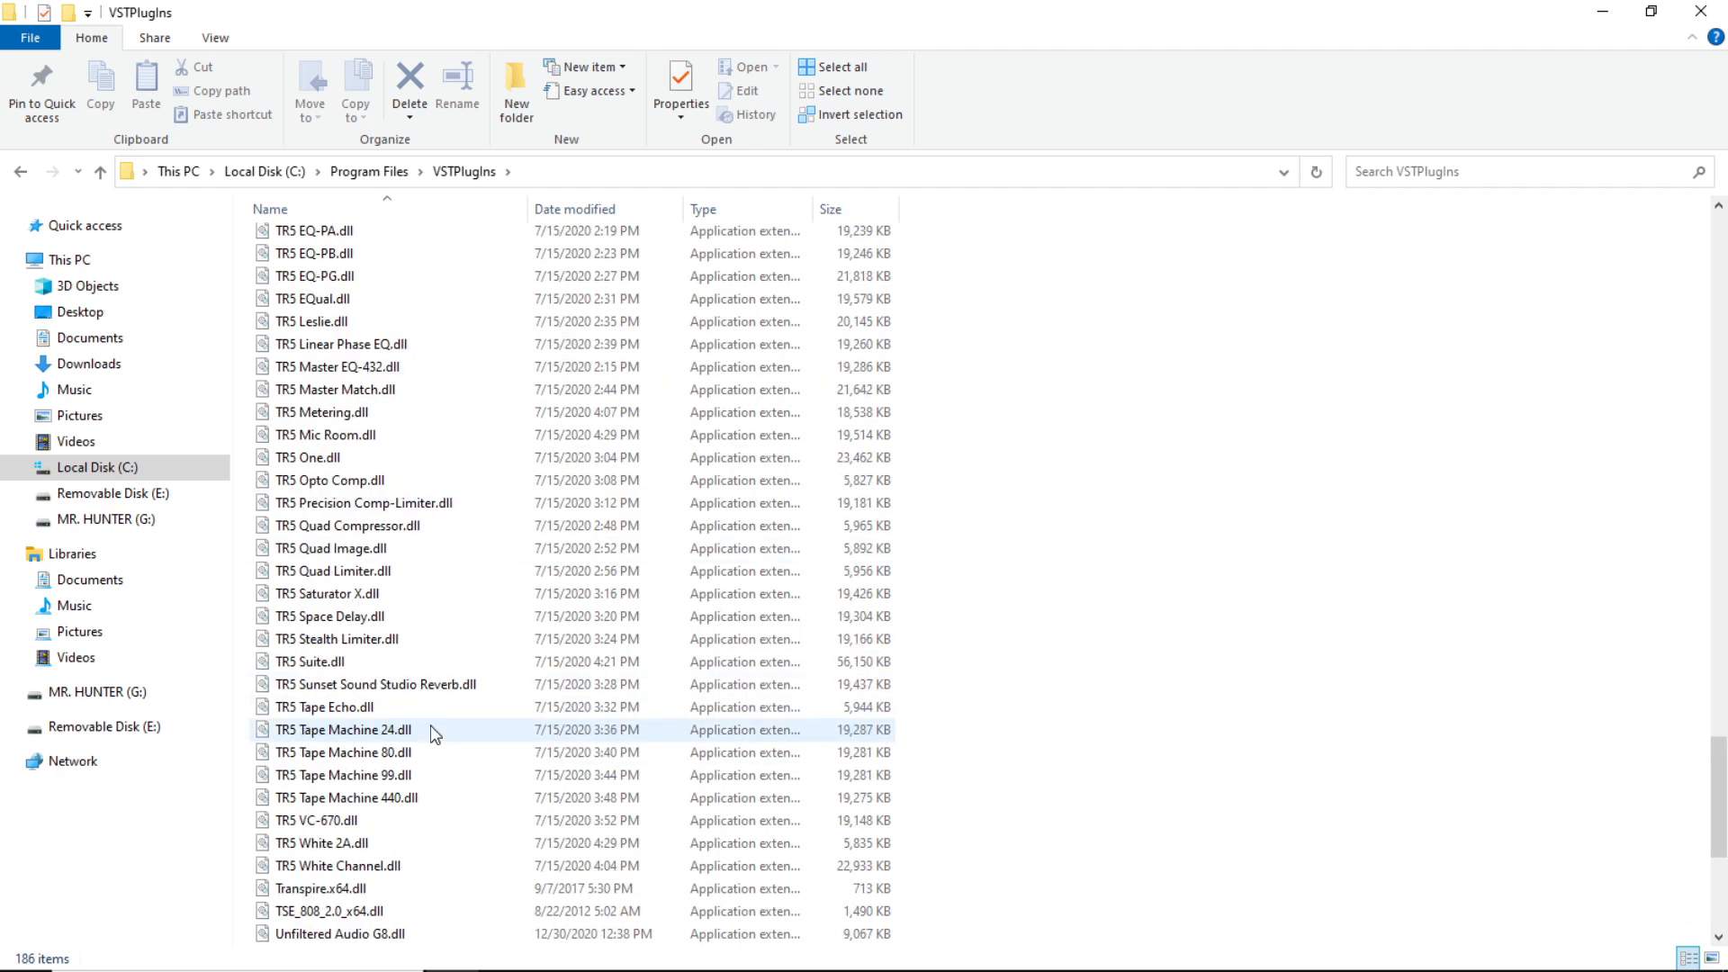
scroll(432, 729, up, 1)
click(356, 915)
scroll(387, 846, up, 7)
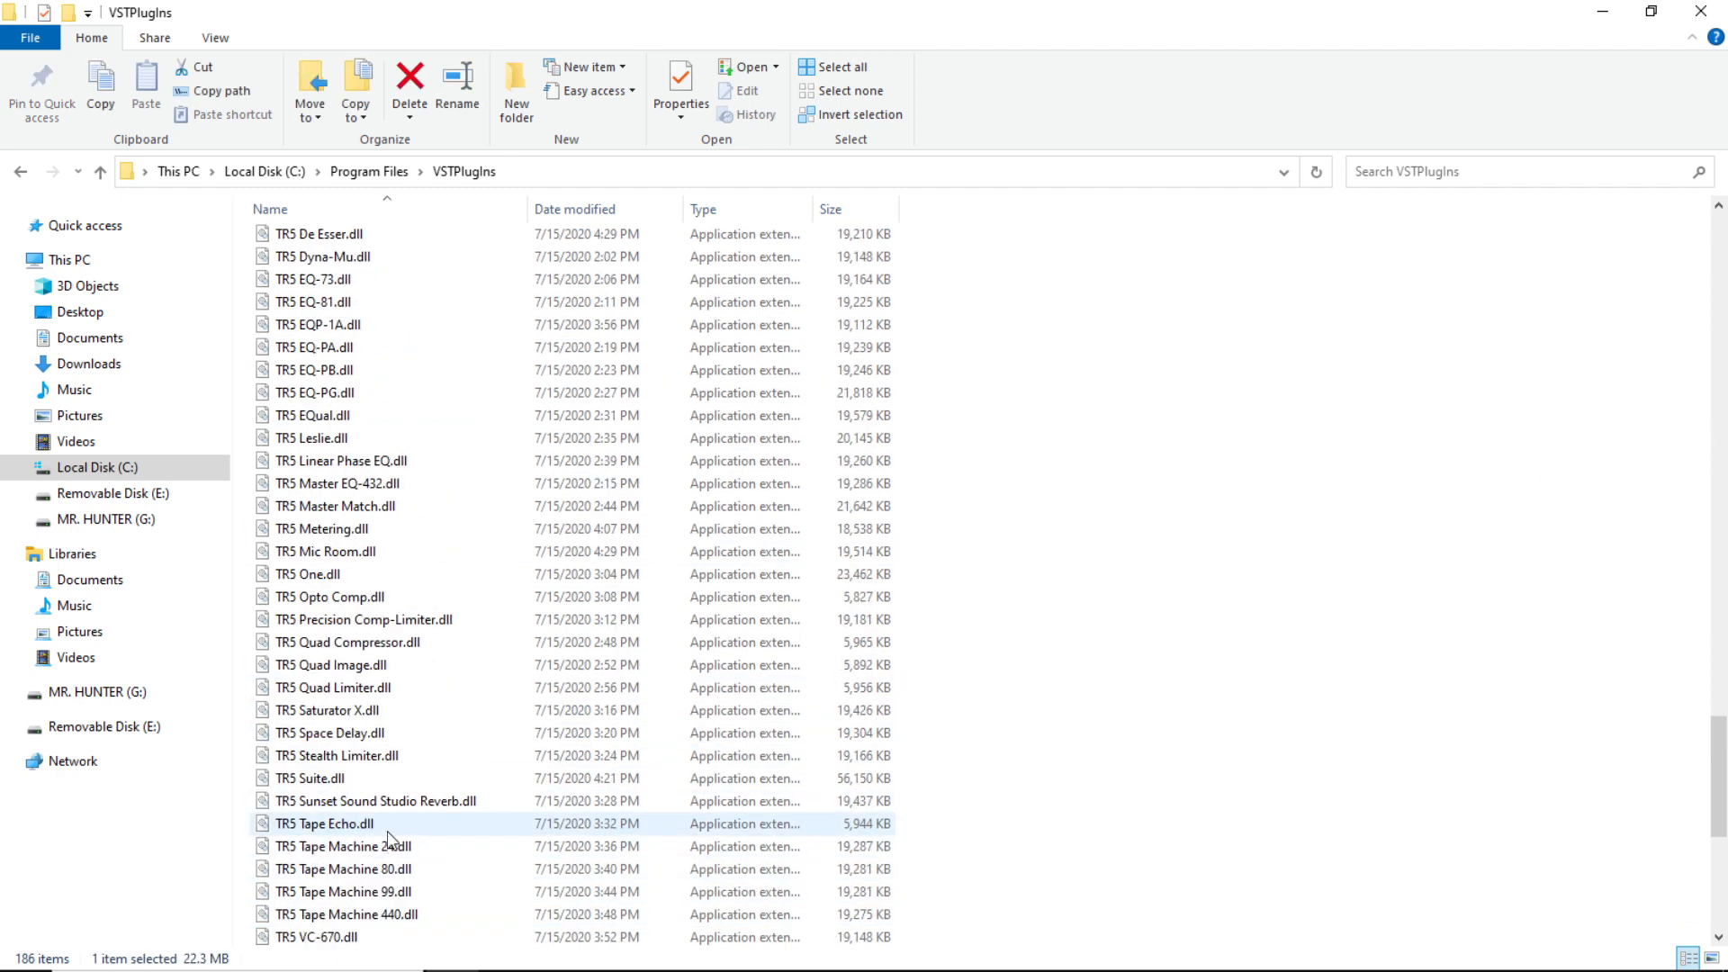
scroll(350, 585, down, 1)
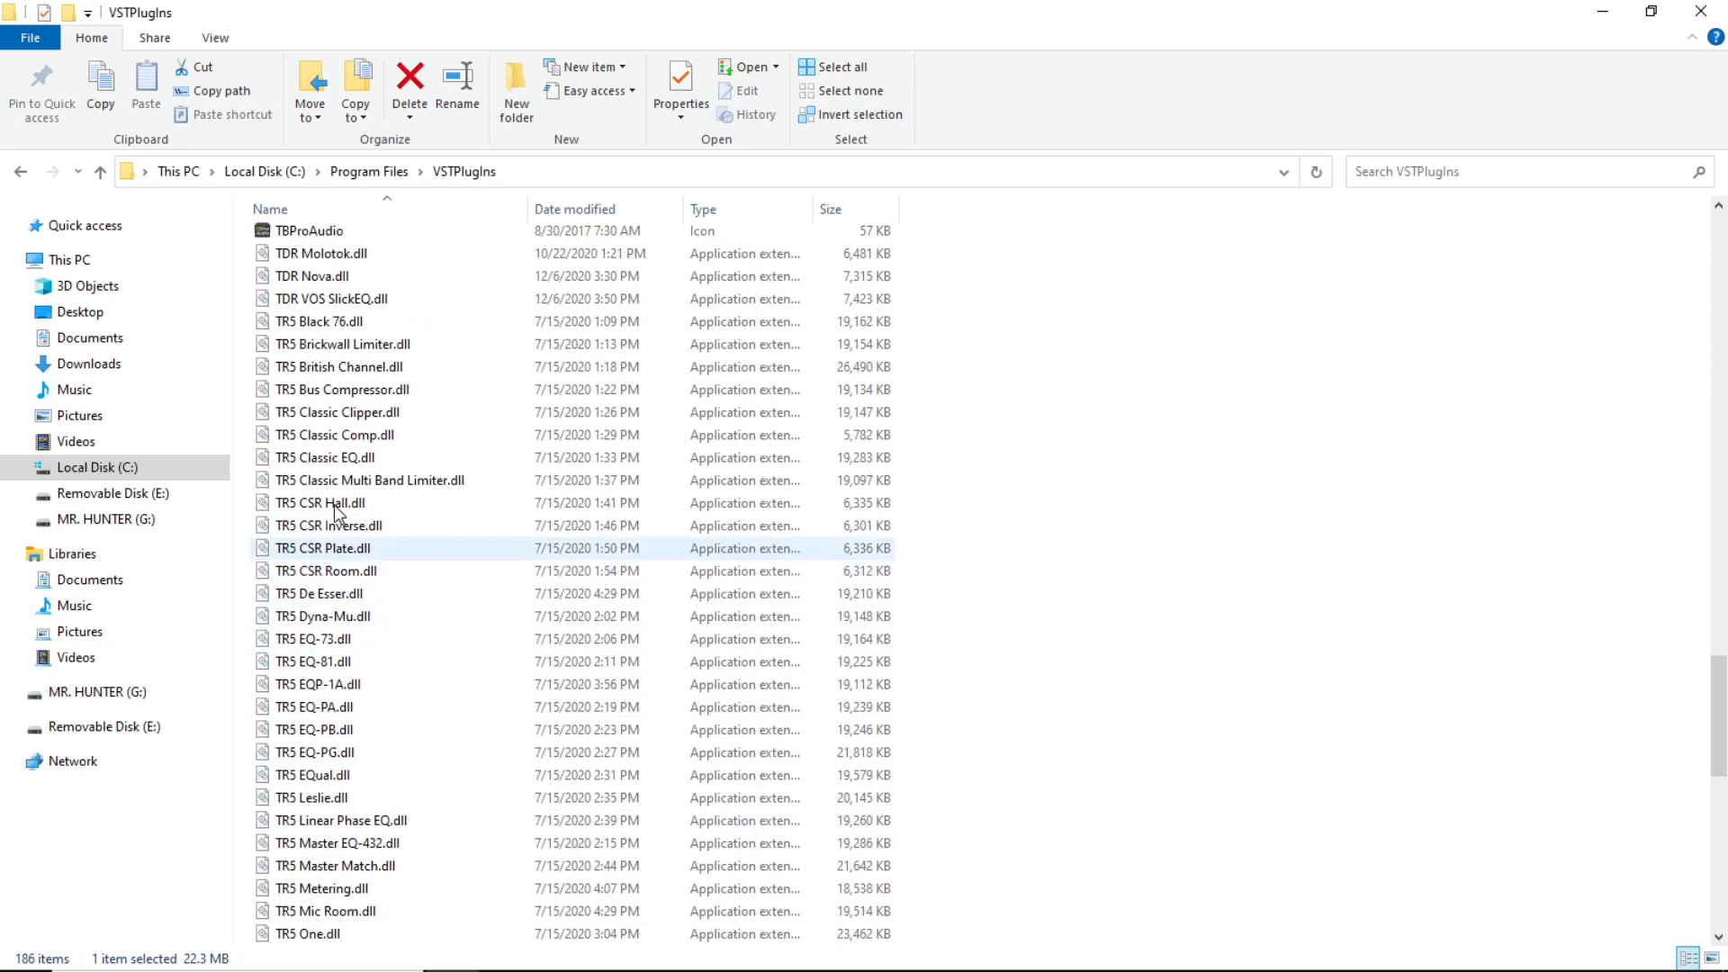
shift+click(350, 324)
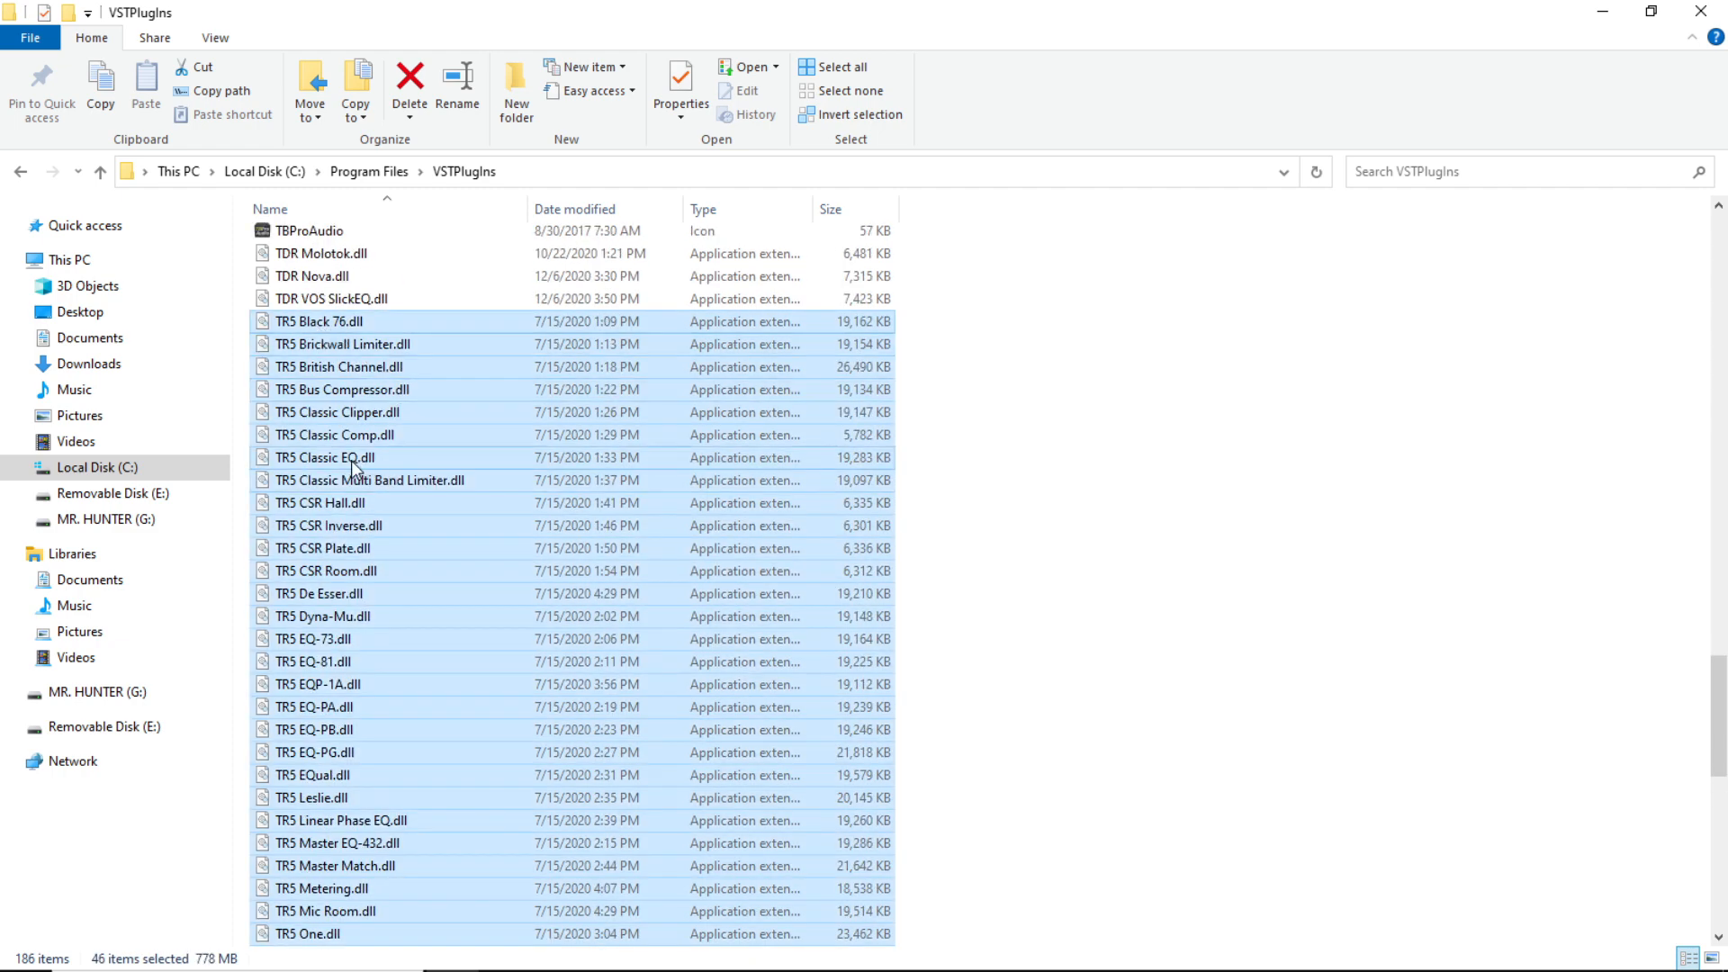
ctrl+click(302, 461)
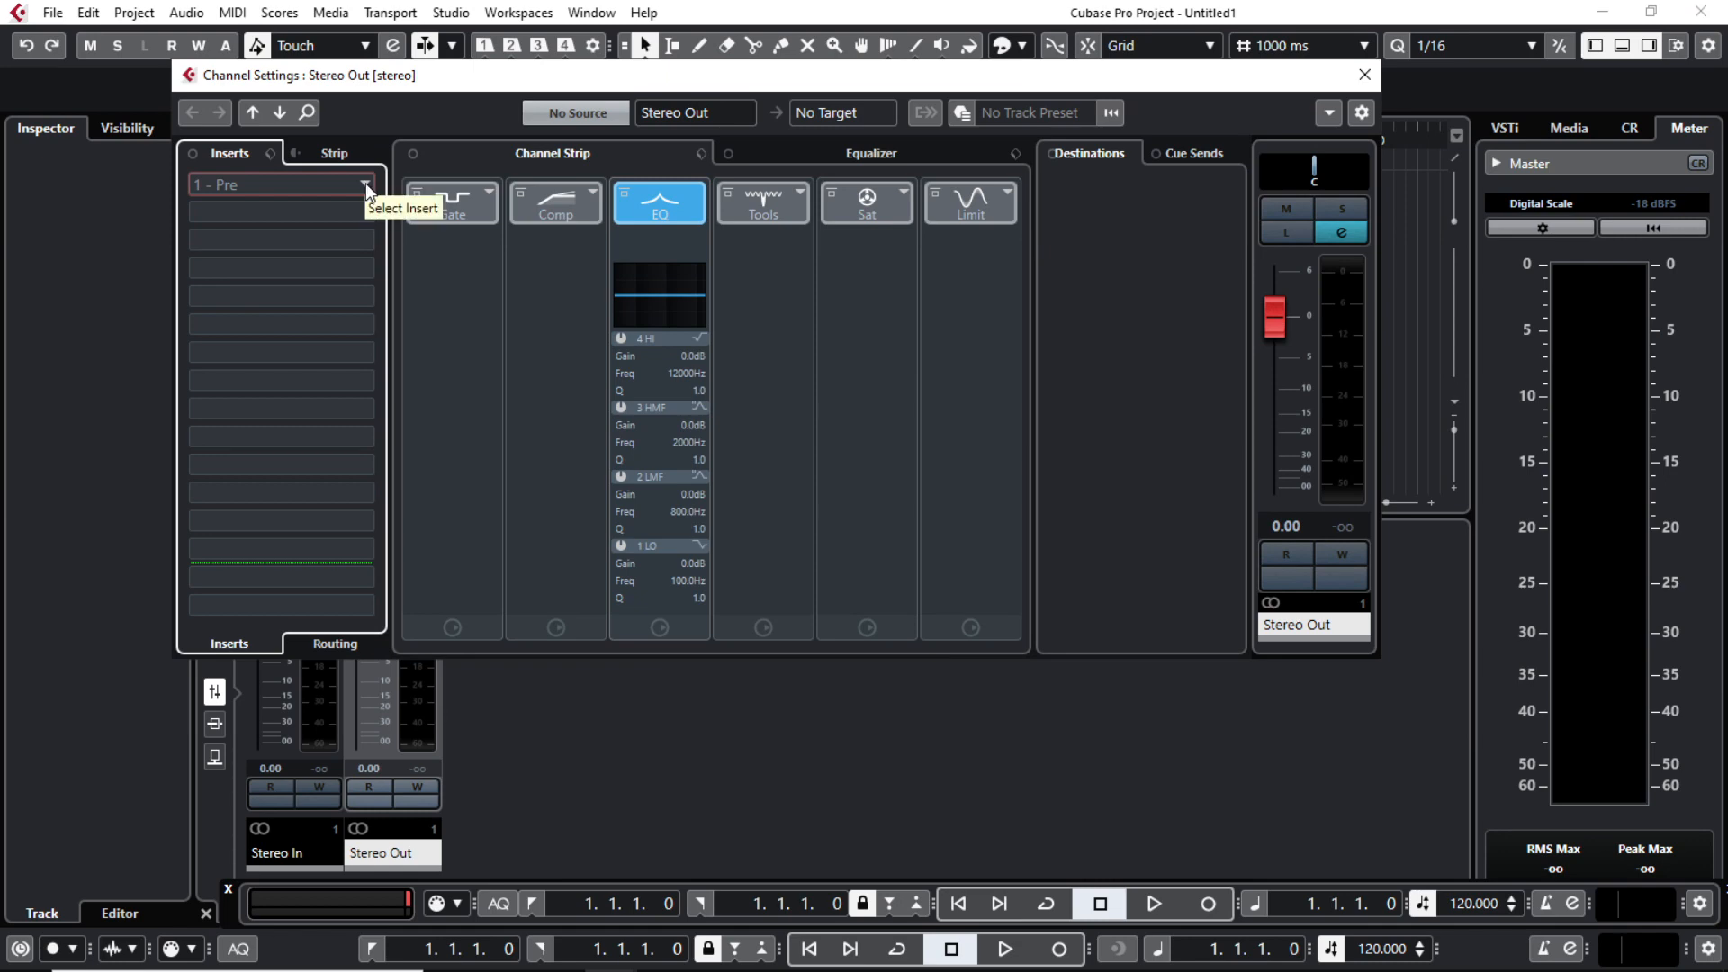
Step: Find the equalizer by searching "class" and load TR5 Classic EQ into the first insert slot of Stereo Out
click(365, 182)
text(class)
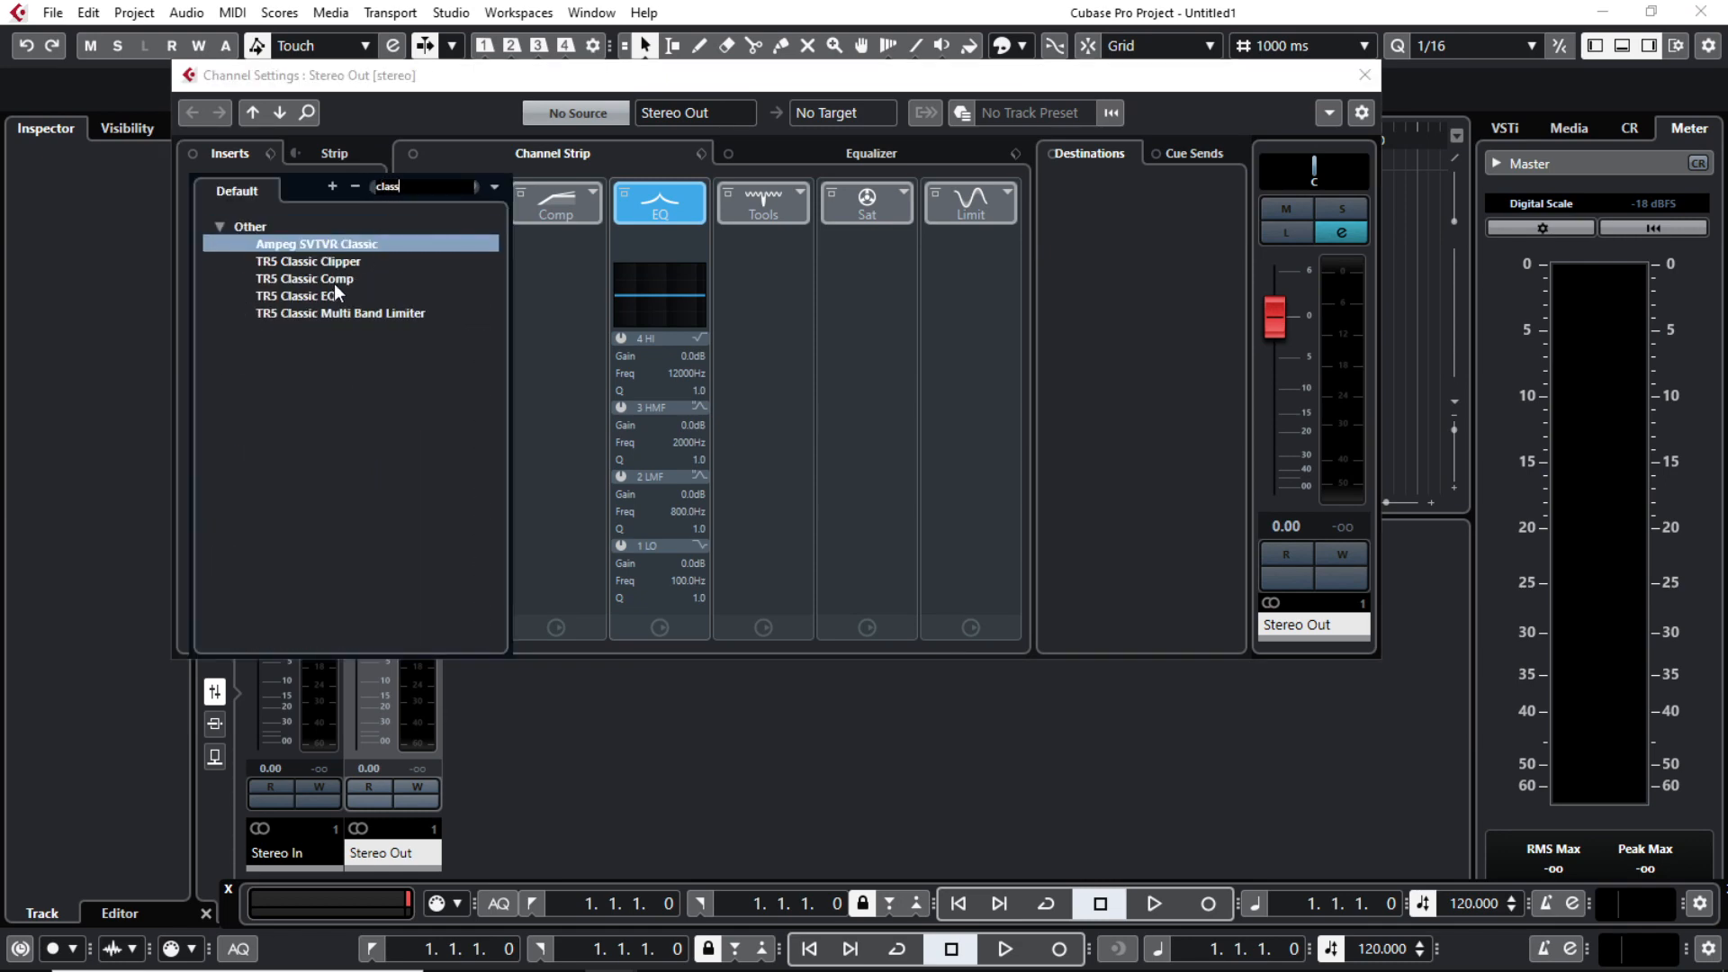
click(316, 294)
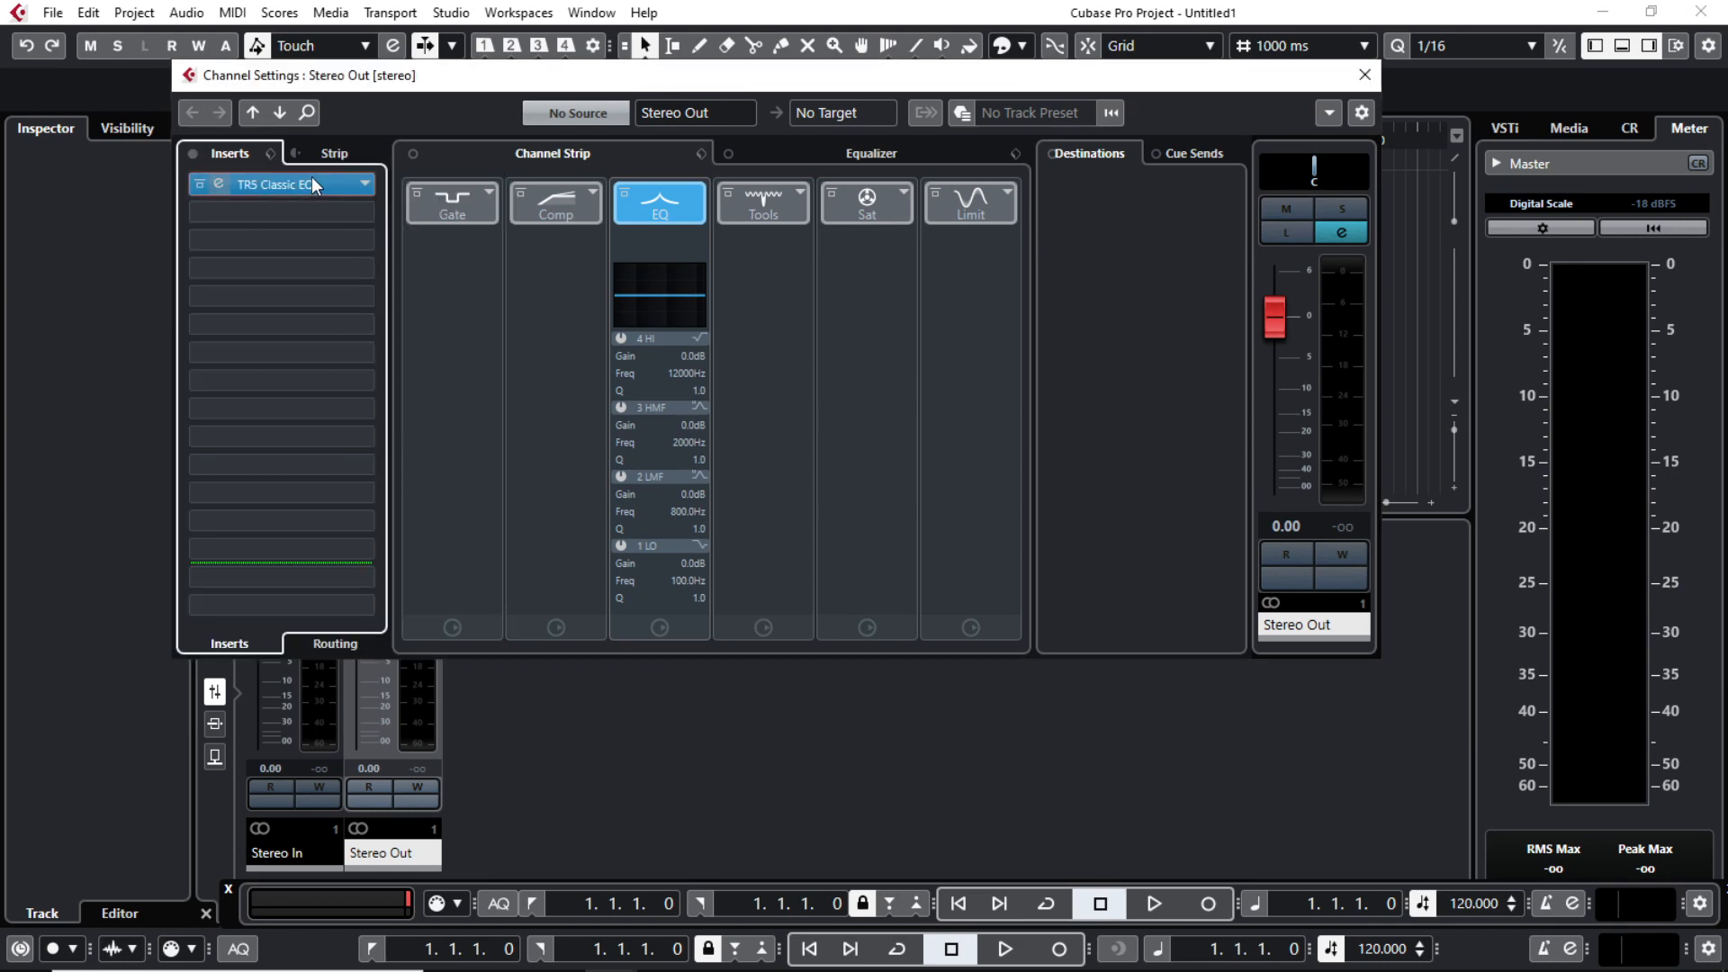
mouse_move(853, 246)
mouse_down()
mouse_move(929, 225)
mouse_move(819, 213)
mouse_move(851, 219)
mouse_up()
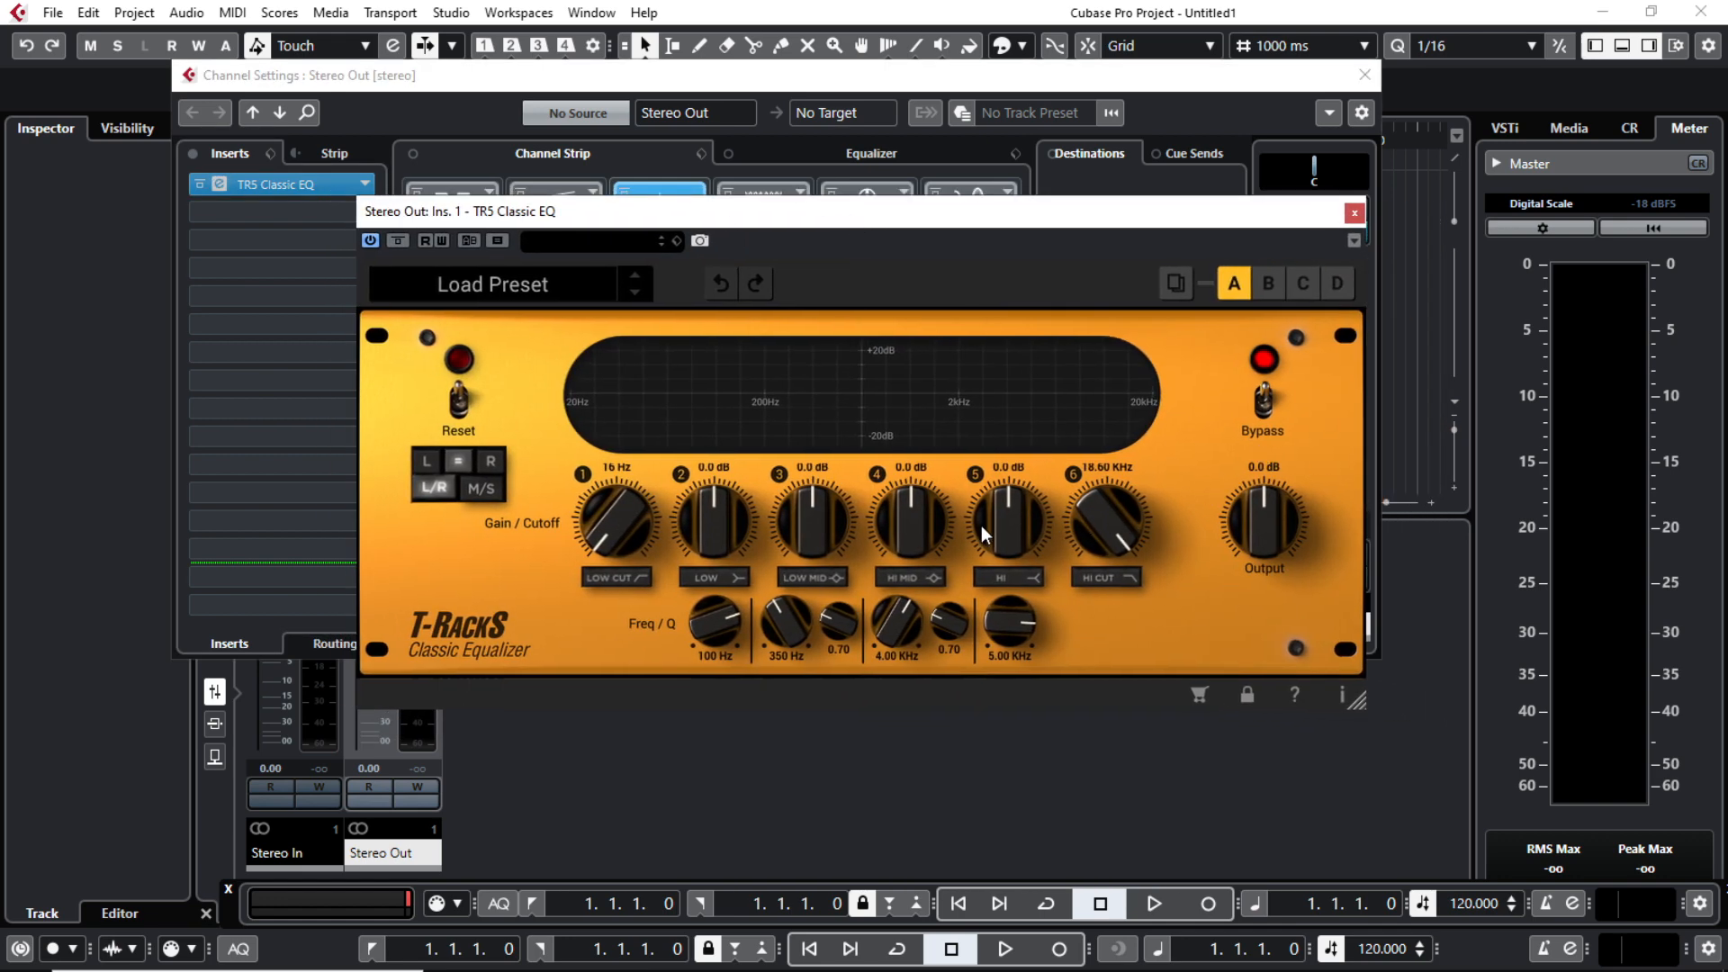
click(1249, 694)
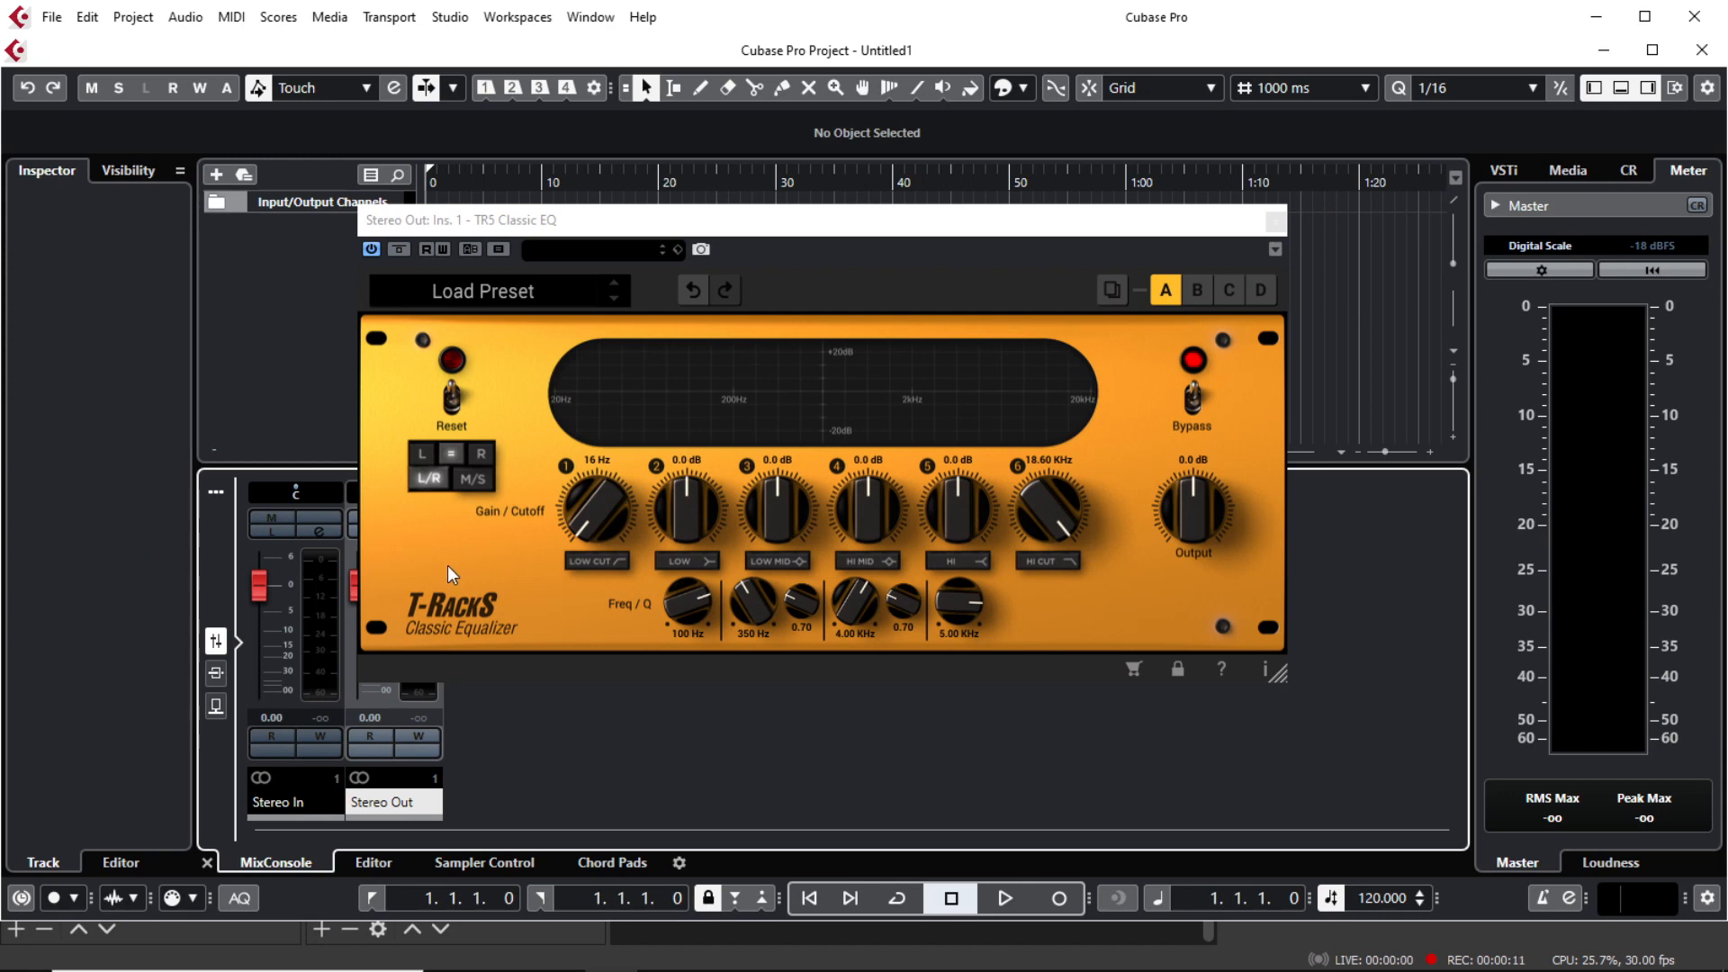
Step: Switch on all six equalizer bands, from Low Cut through Hi Cut
click(601, 563)
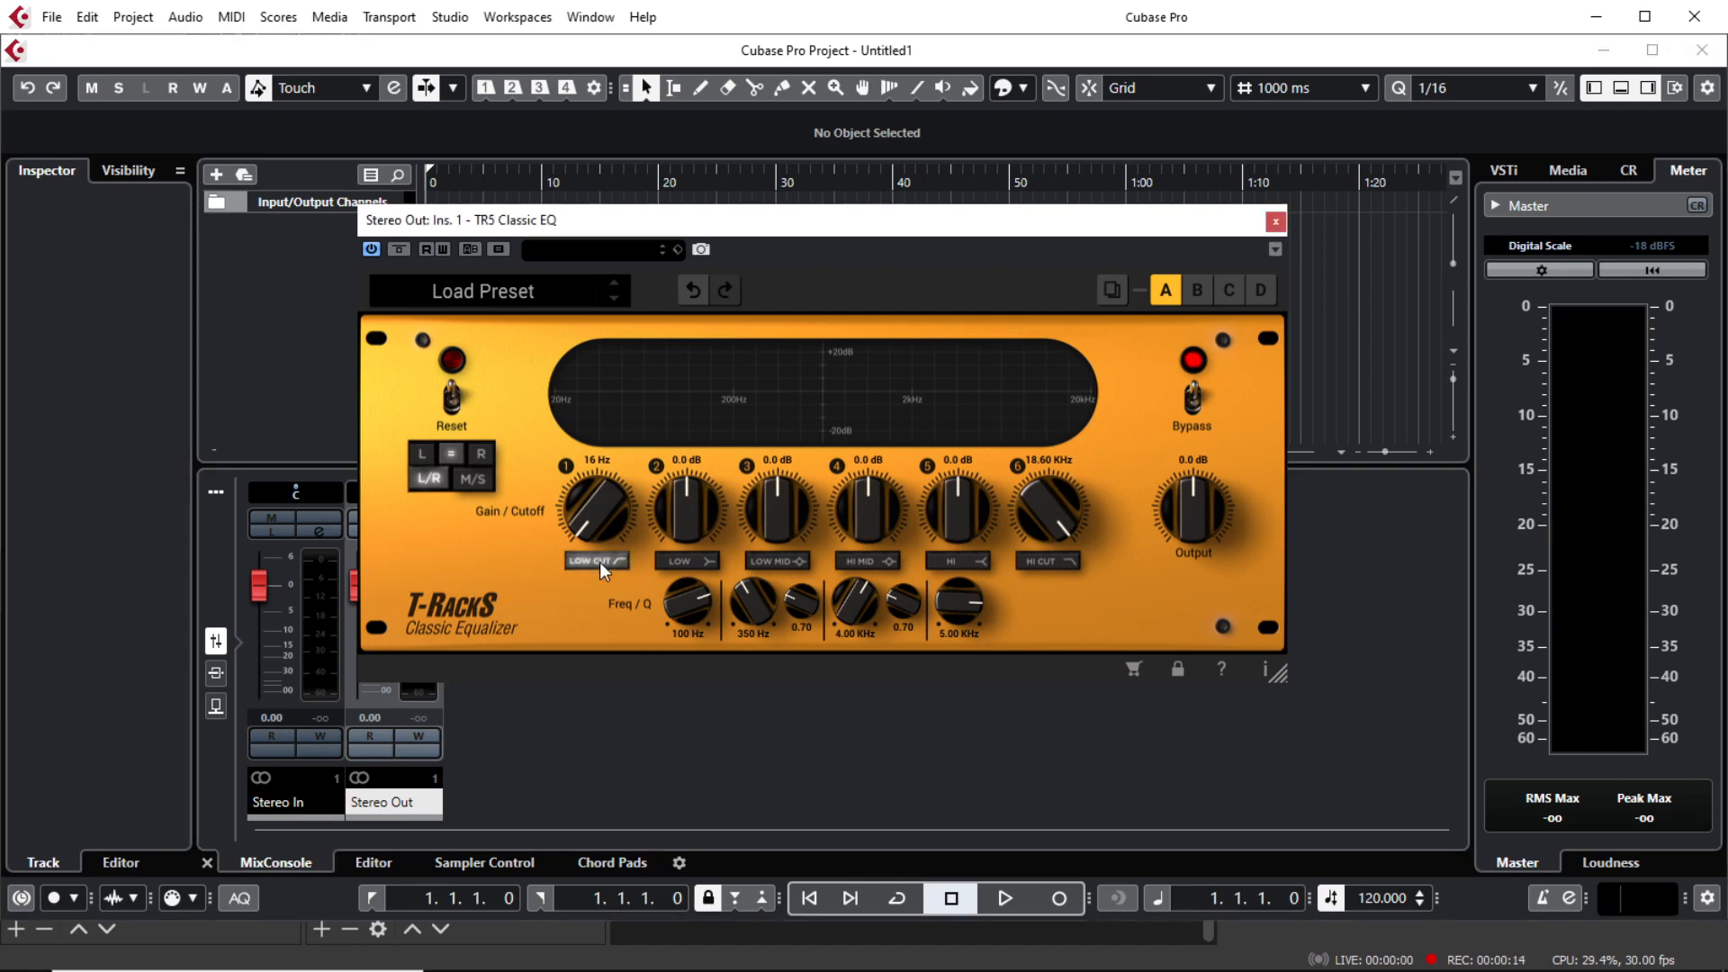
click(601, 567)
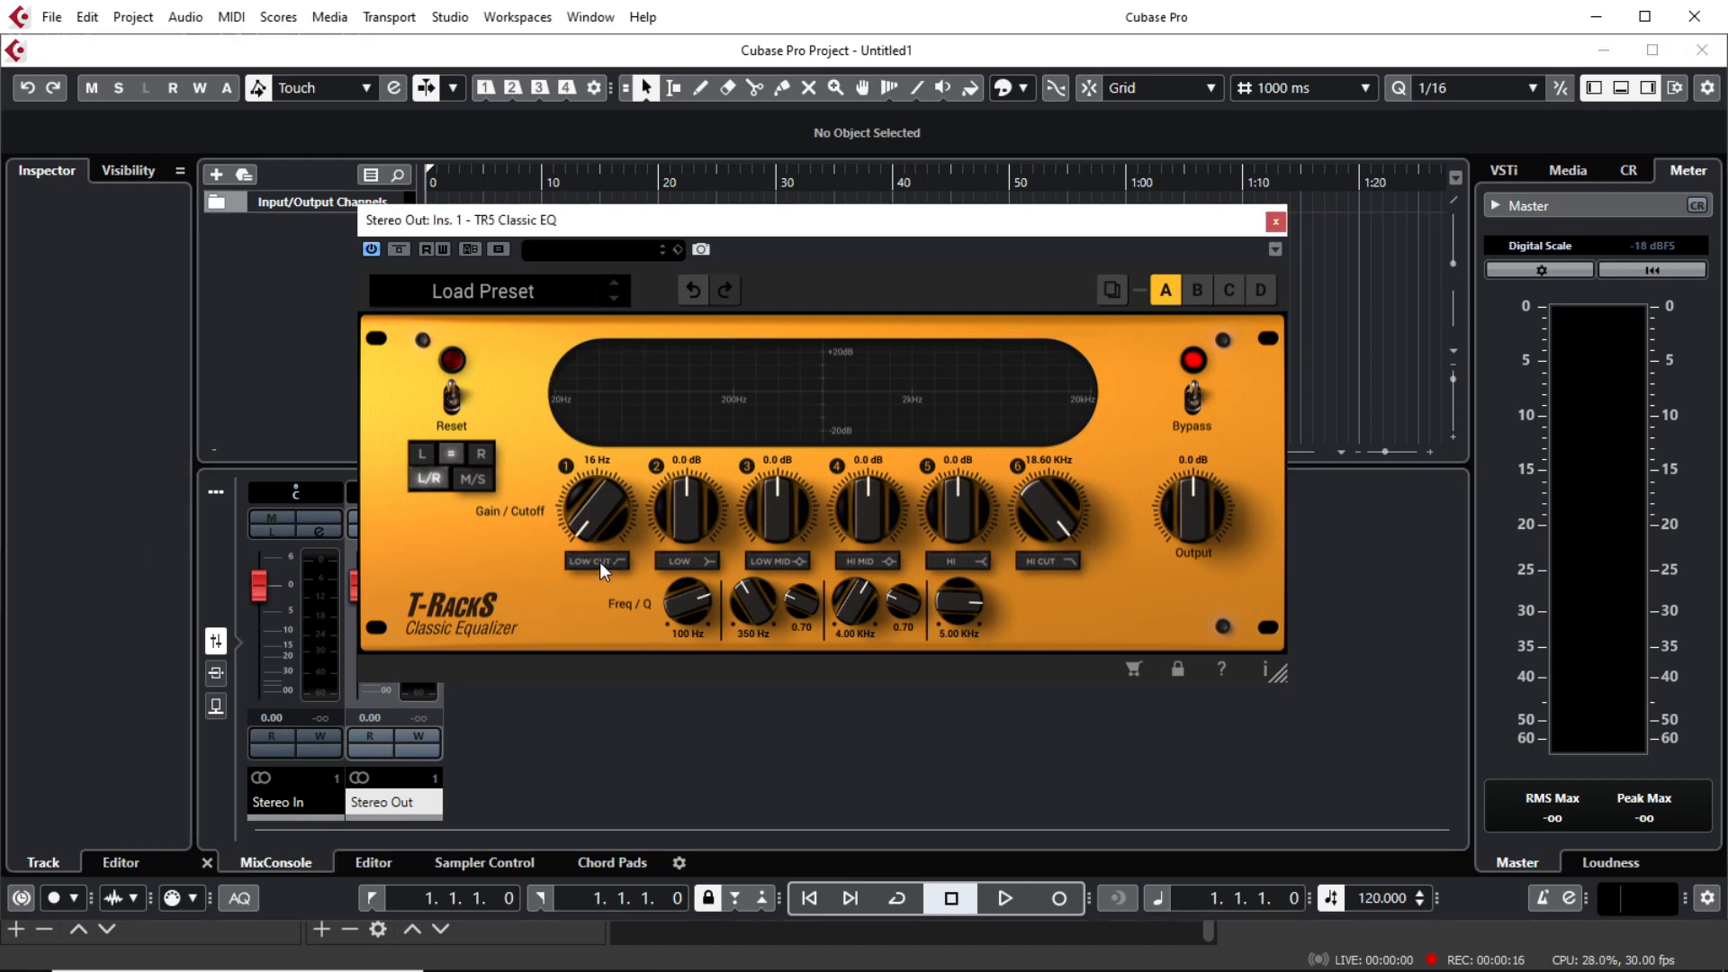
click(702, 563)
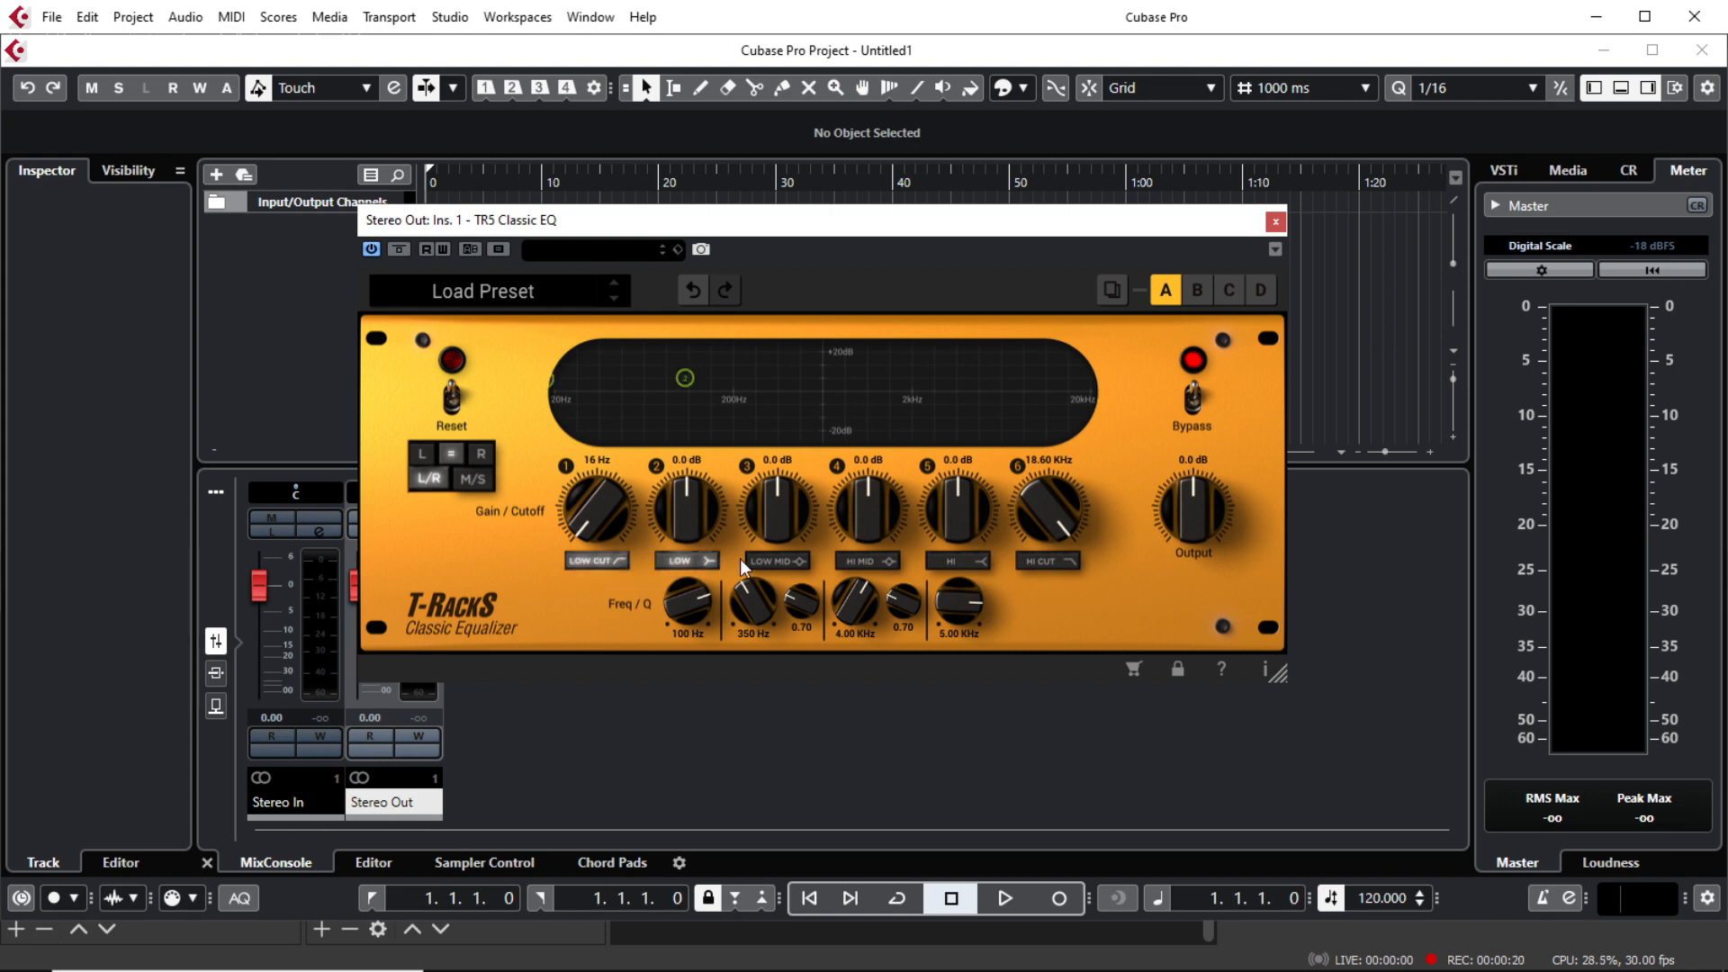
click(778, 563)
click(868, 563)
click(957, 565)
click(1050, 563)
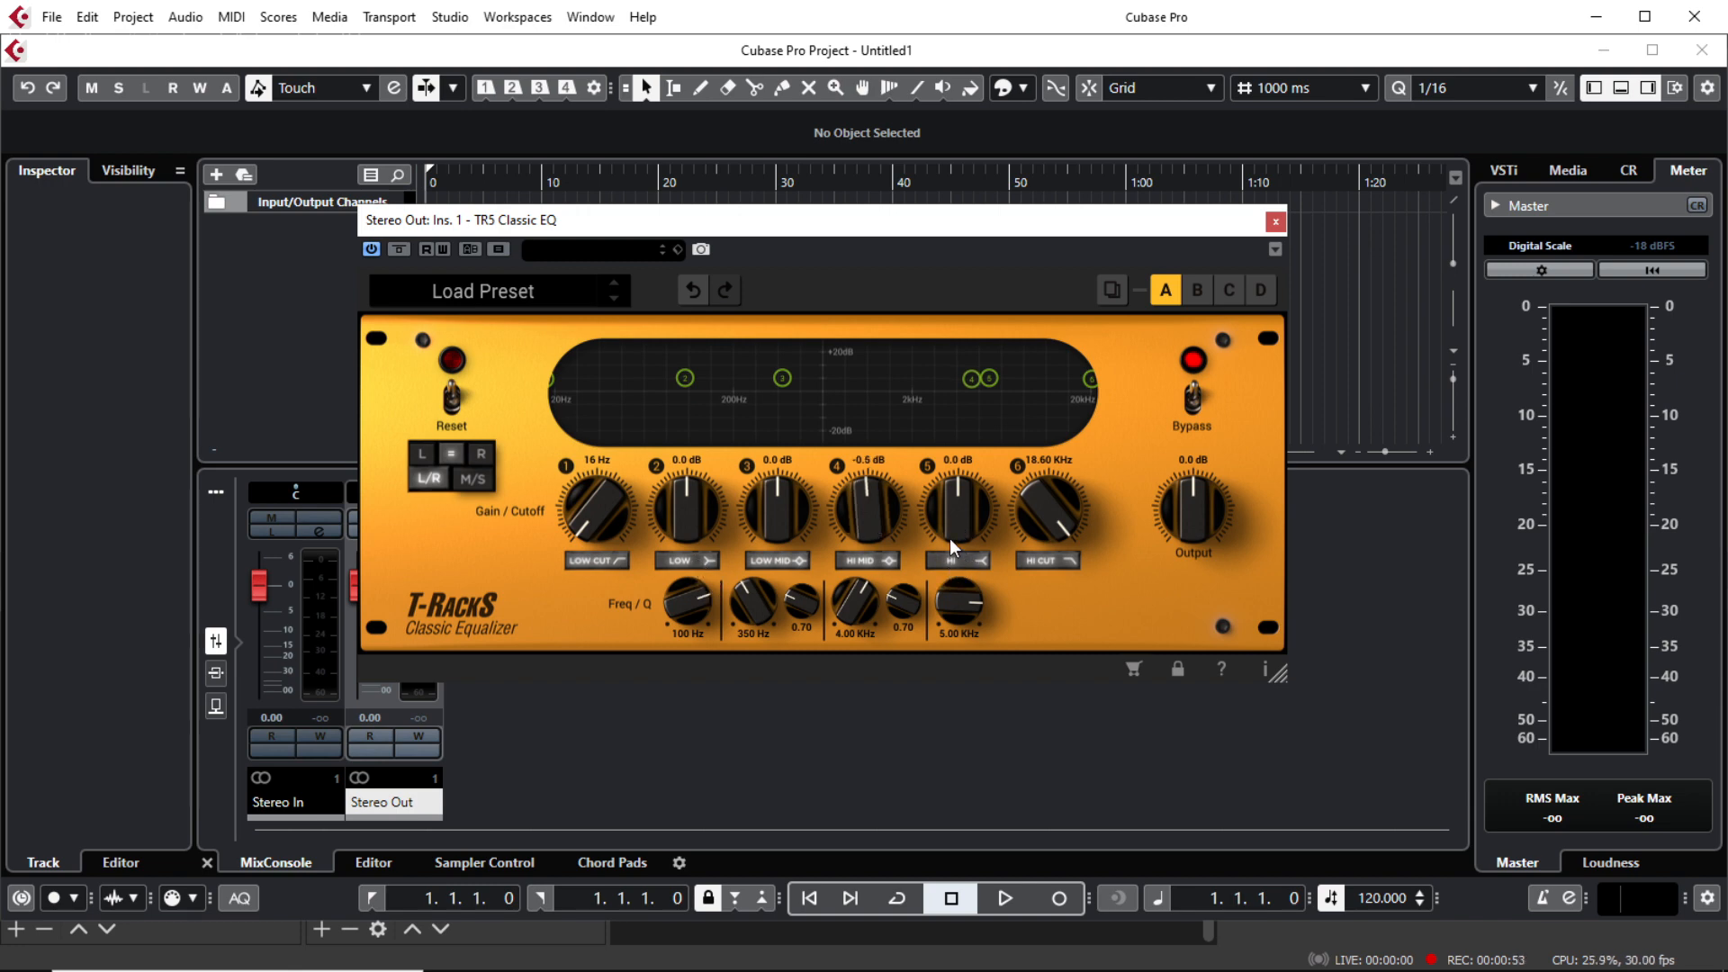
Step: Set the Low frequency to 77 Hz, Low Mid to 736 Hz with Q 2.79, Hi Mid to 3.37 kHz with Q 1.48, and Hi to 3.89 kHz
drag(687, 604, 692, 628)
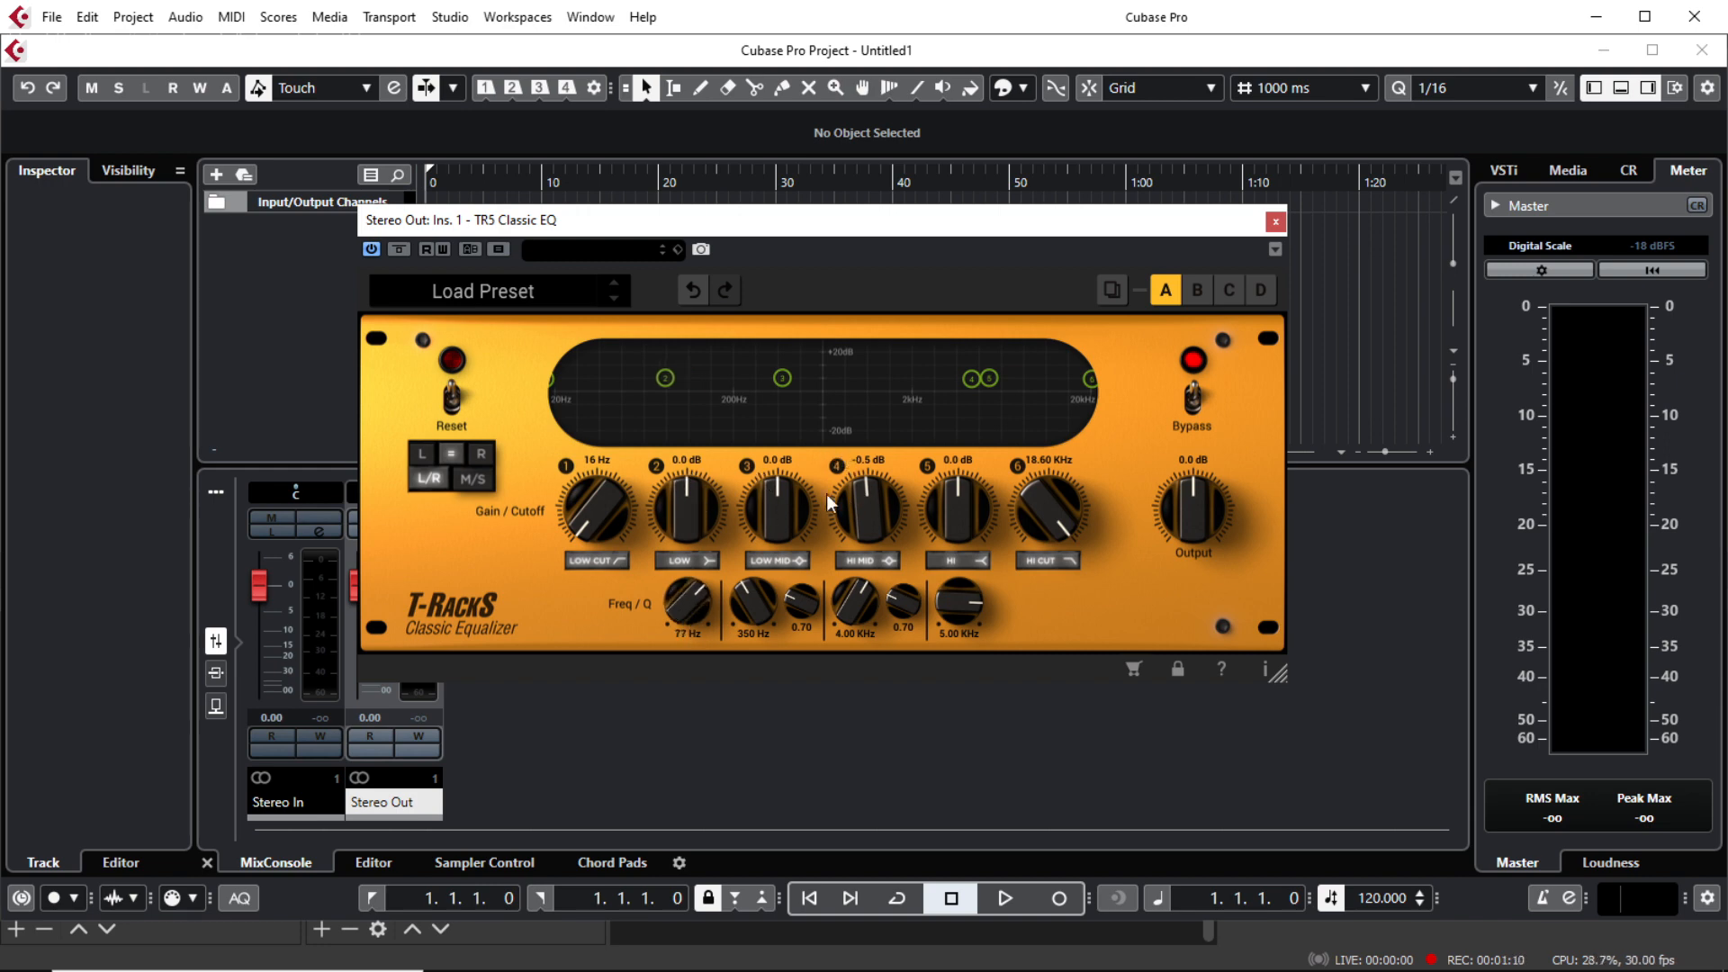
drag(758, 616, 807, 610)
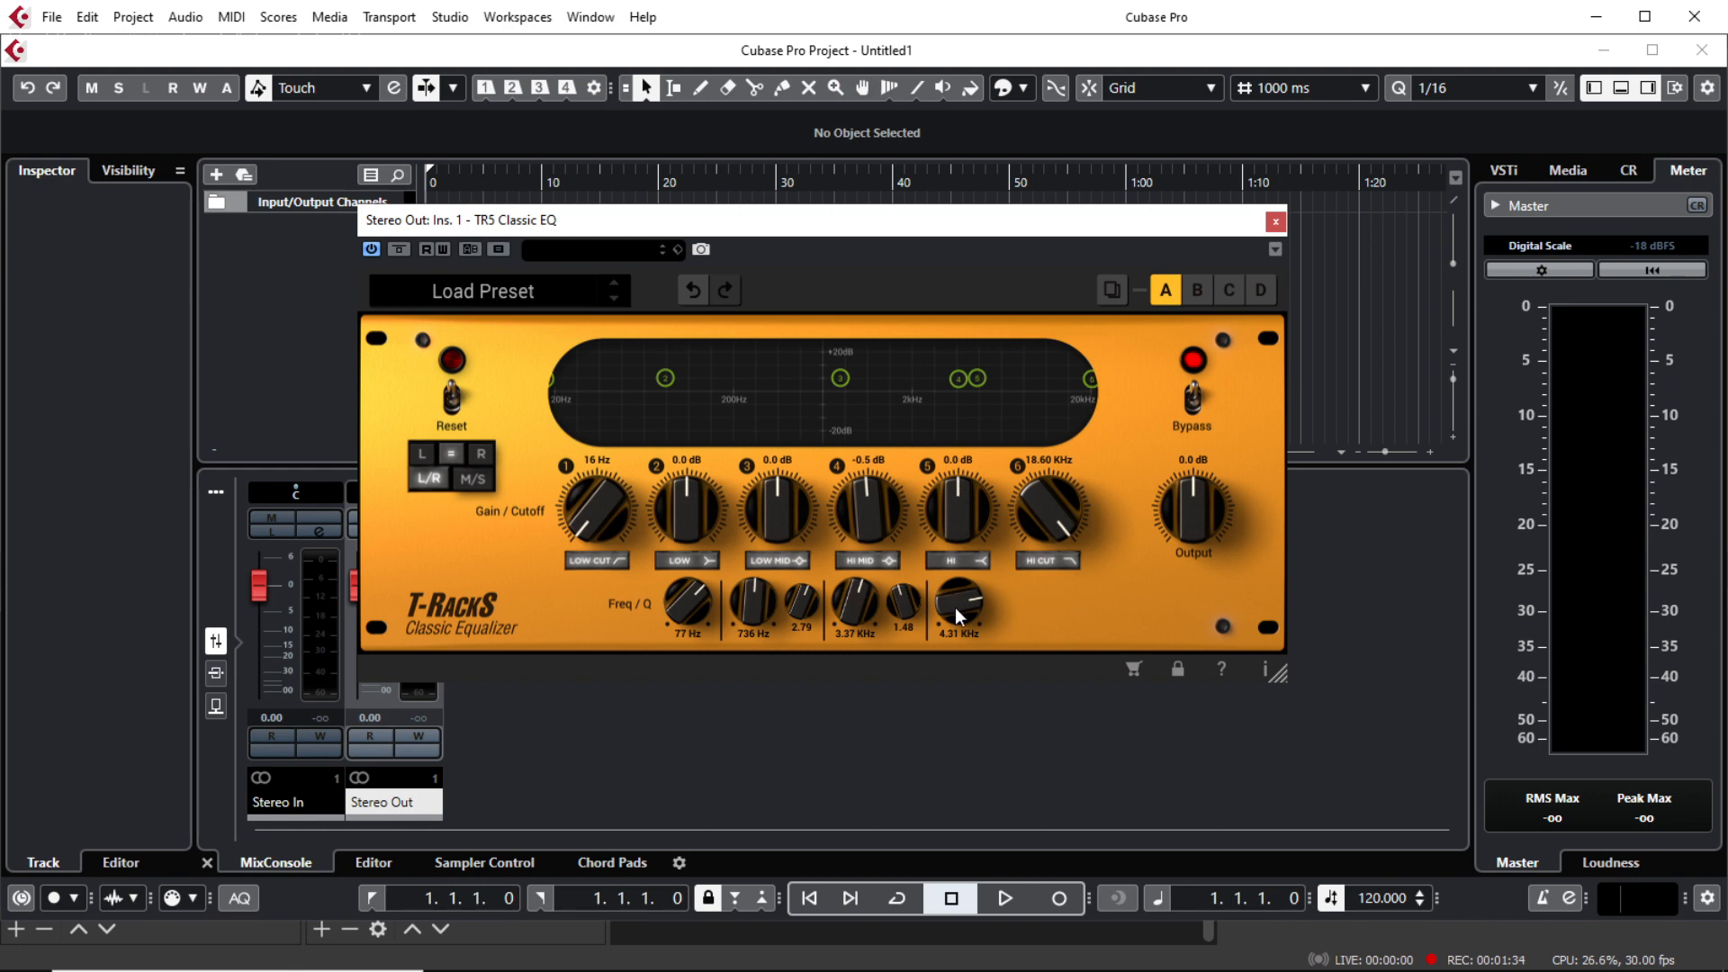
mouse_move(960, 617)
mouse_down()
mouse_move(960, 635)
mouse_move(963, 609)
mouse_up()
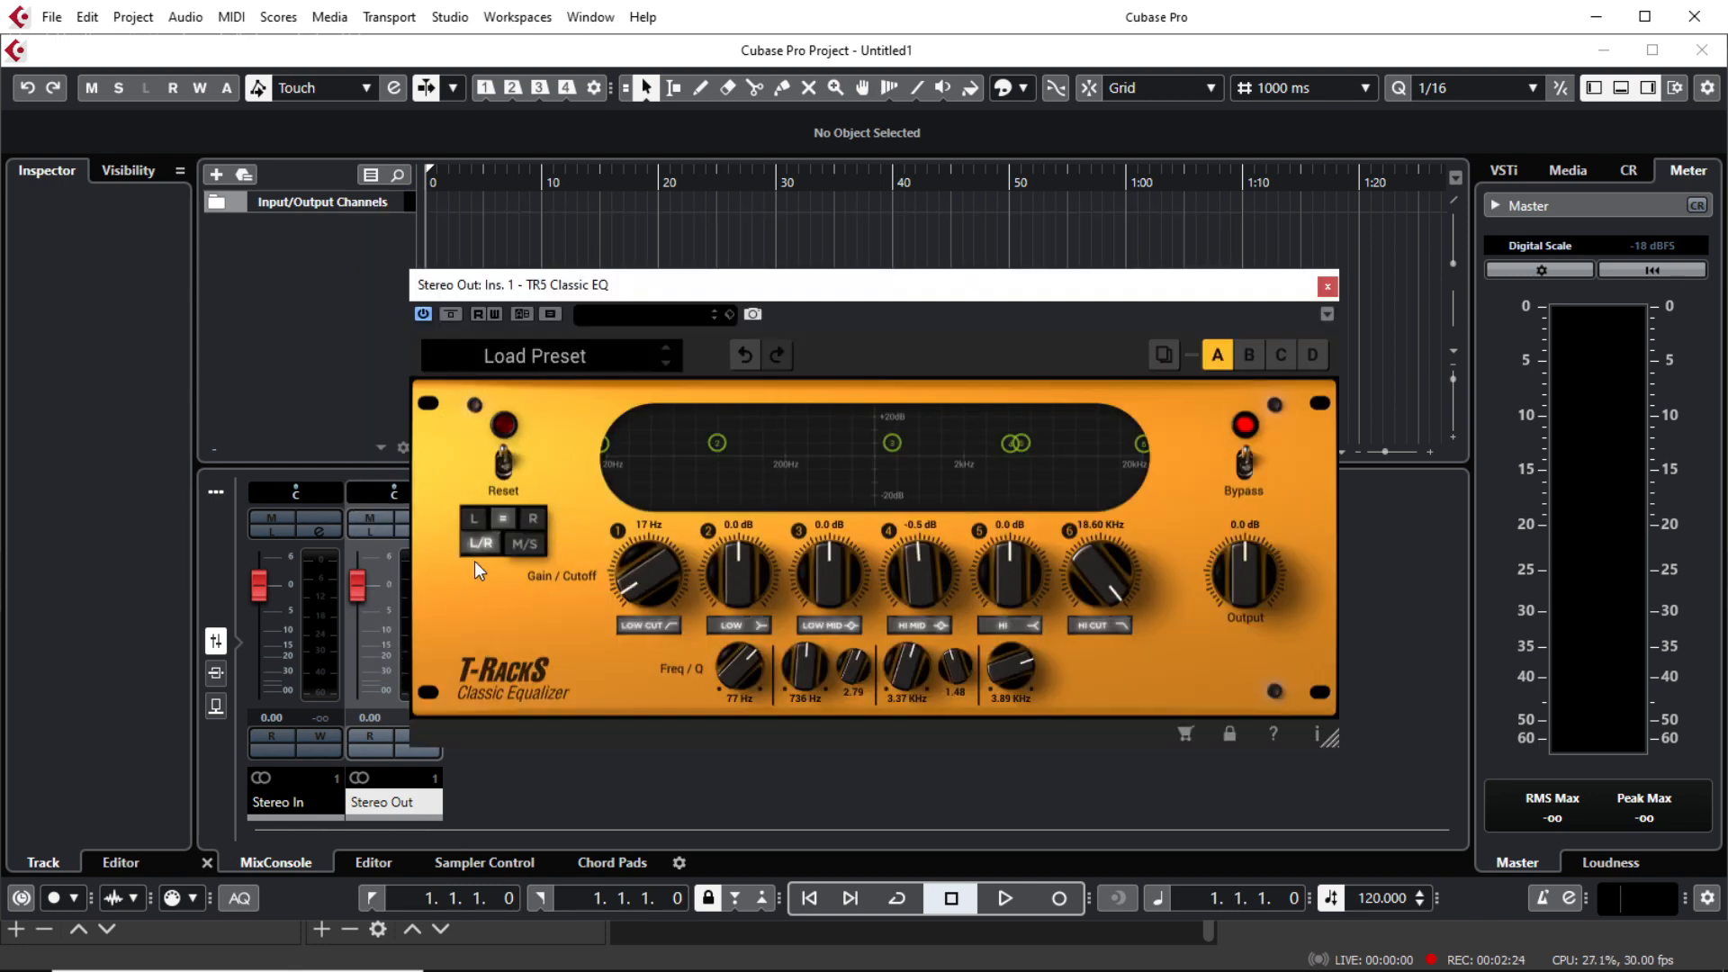
Step: Try the M/S and L/R processing modes, and reset the equalizer to its default settings
click(532, 551)
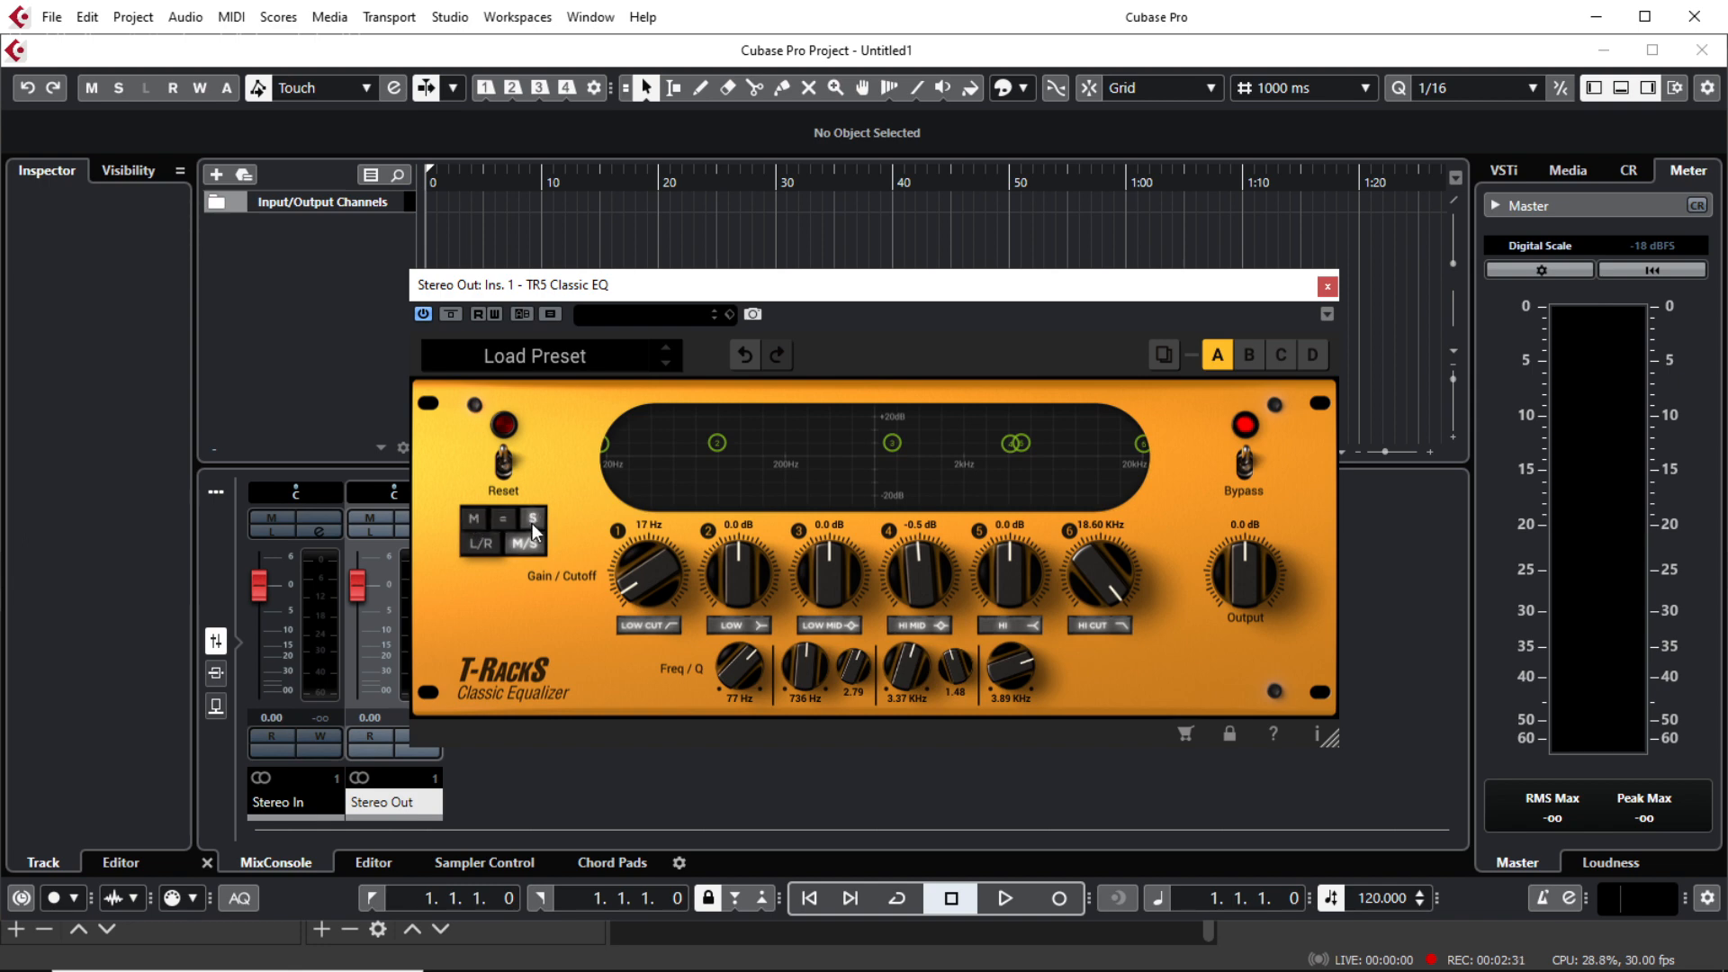
click(483, 553)
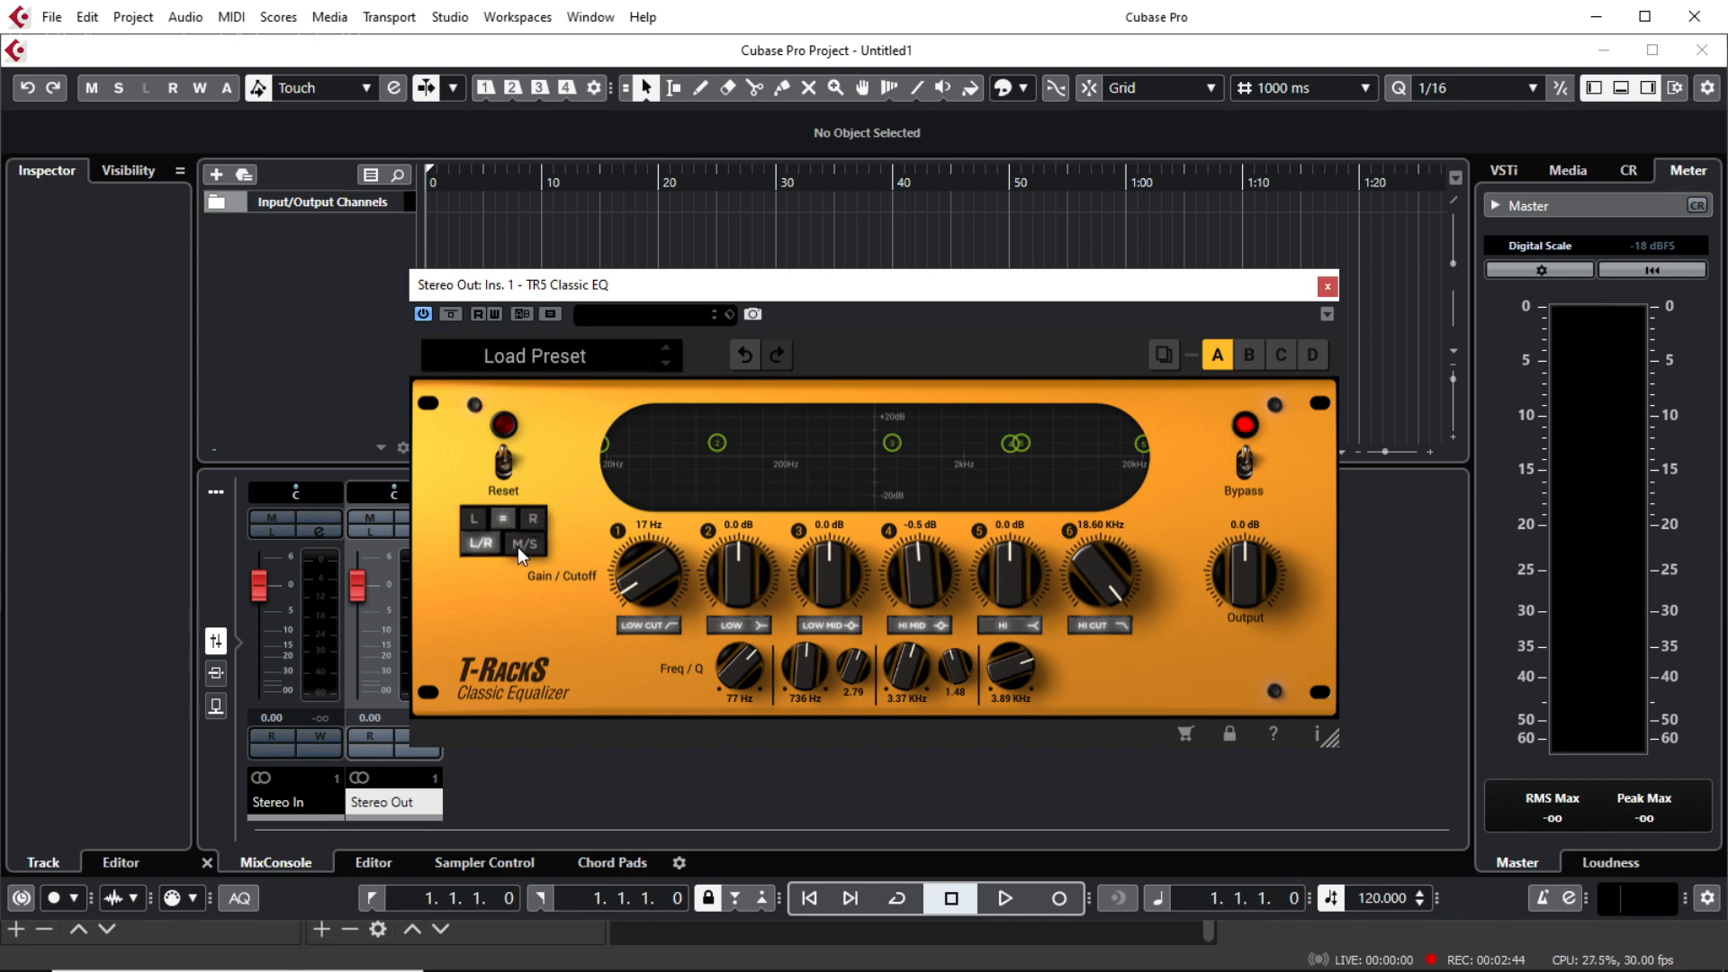
click(522, 551)
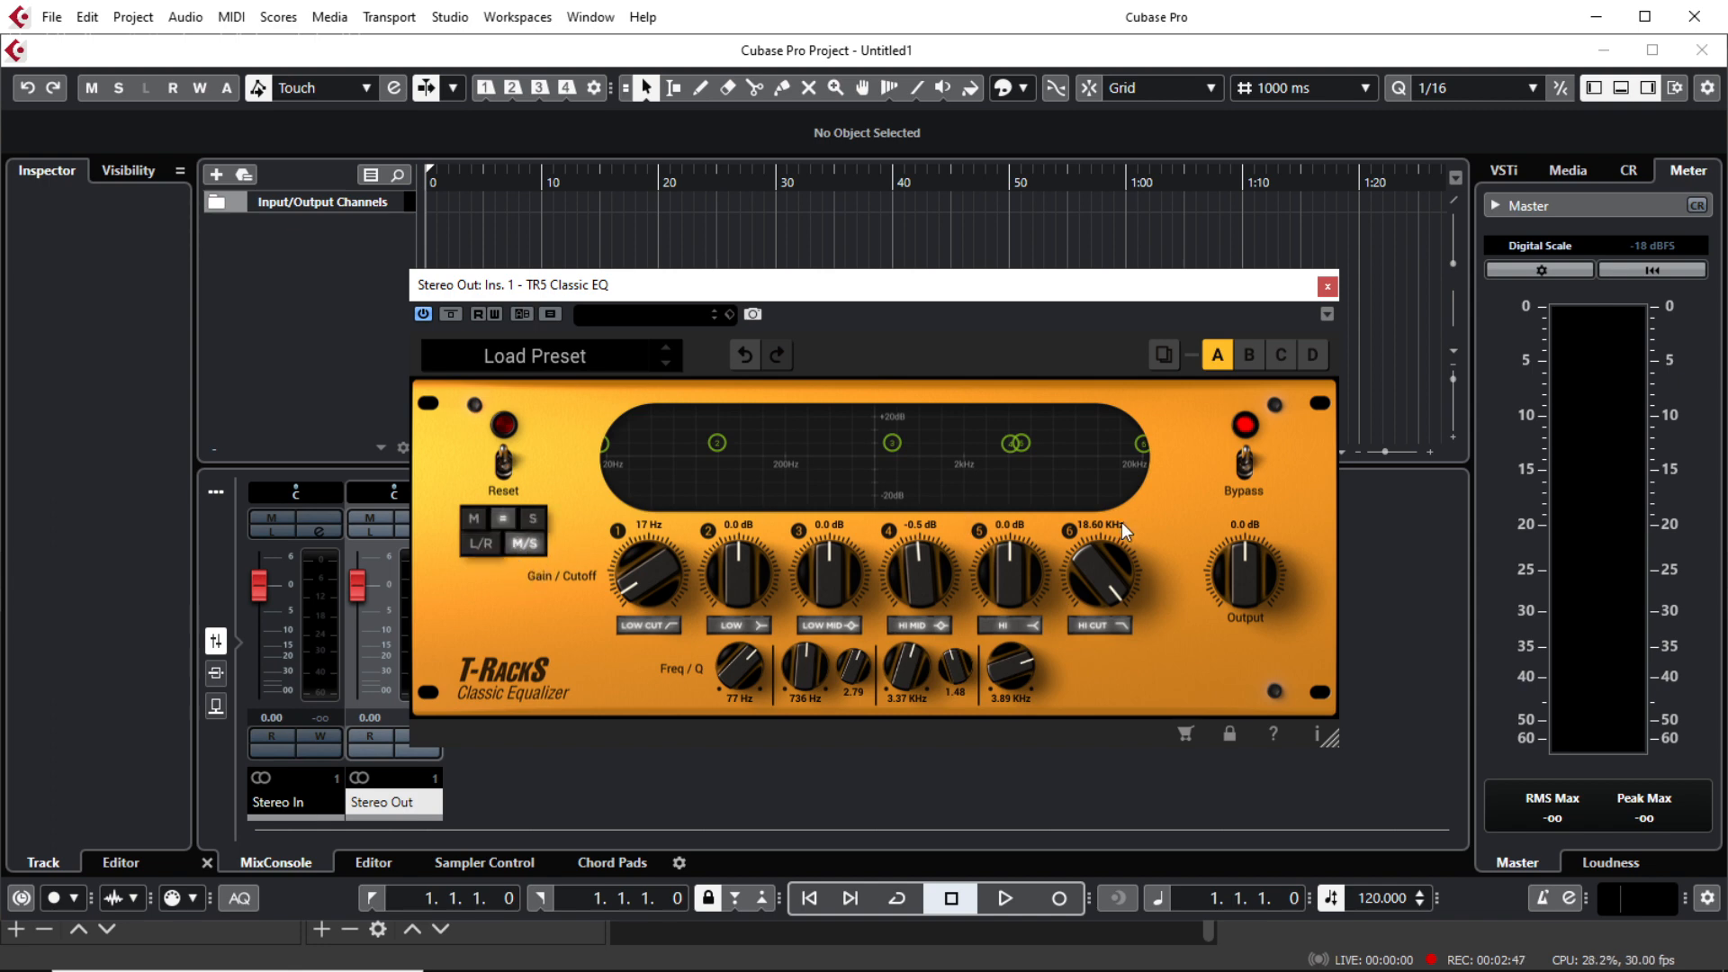
click(506, 479)
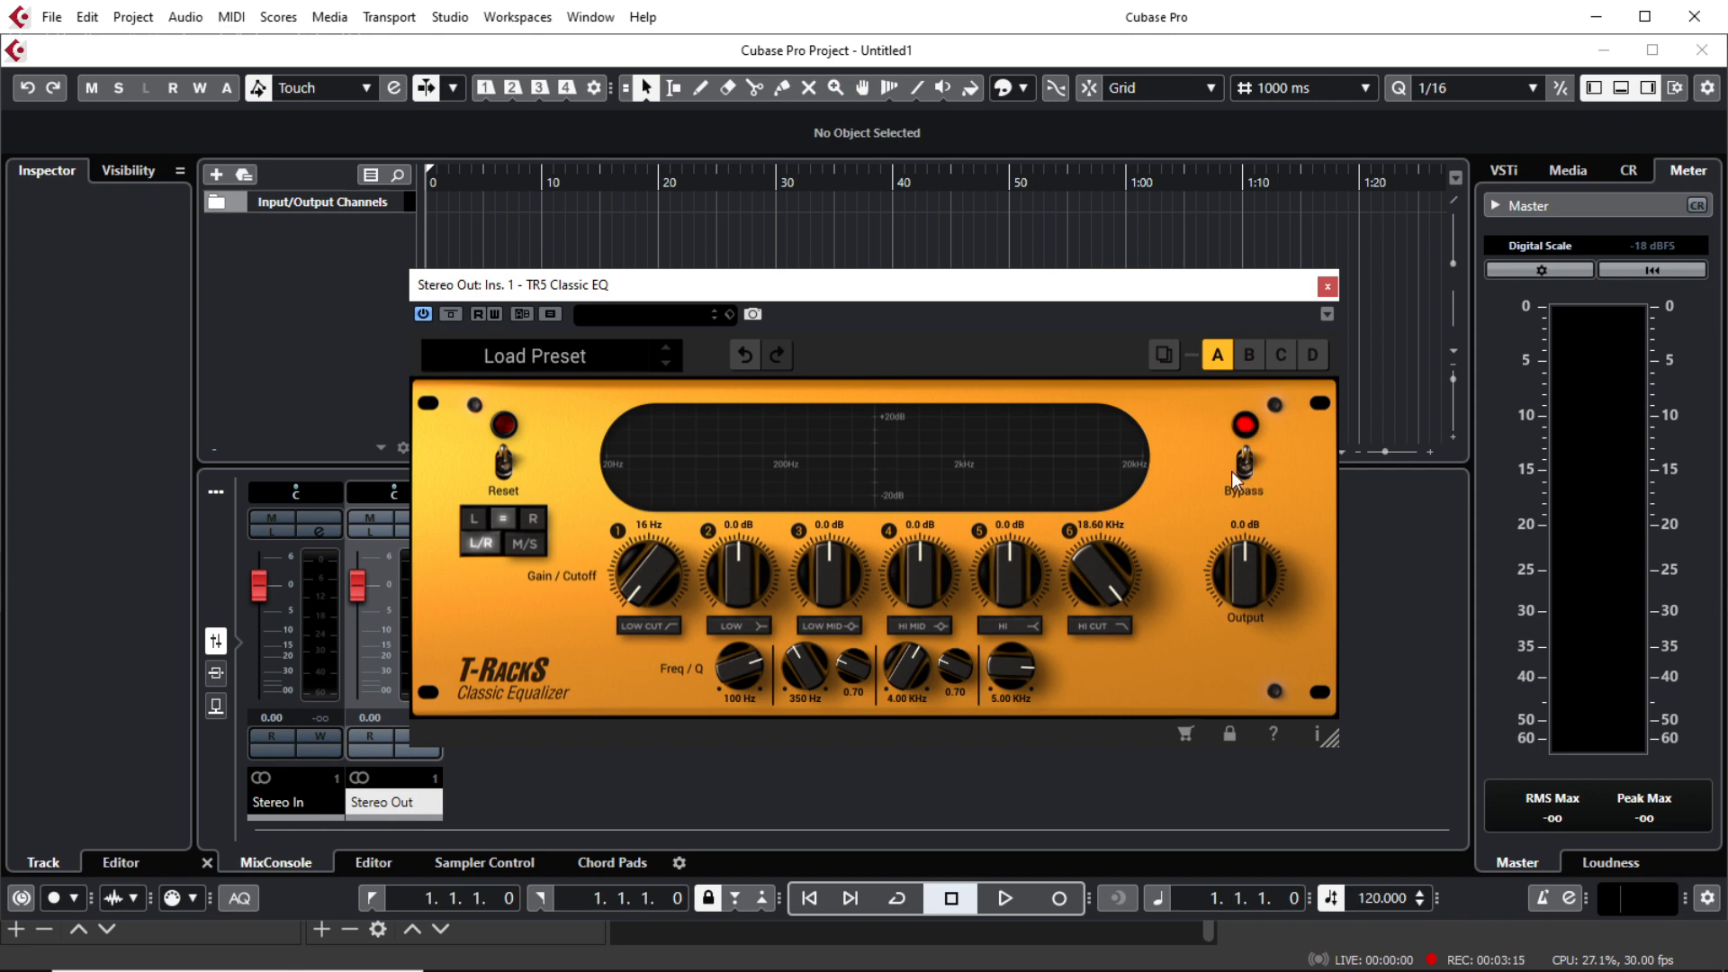
Step: Compare the equalizer's settings slots A, C and D, and return to slot A
click(1282, 359)
click(1219, 359)
click(1281, 360)
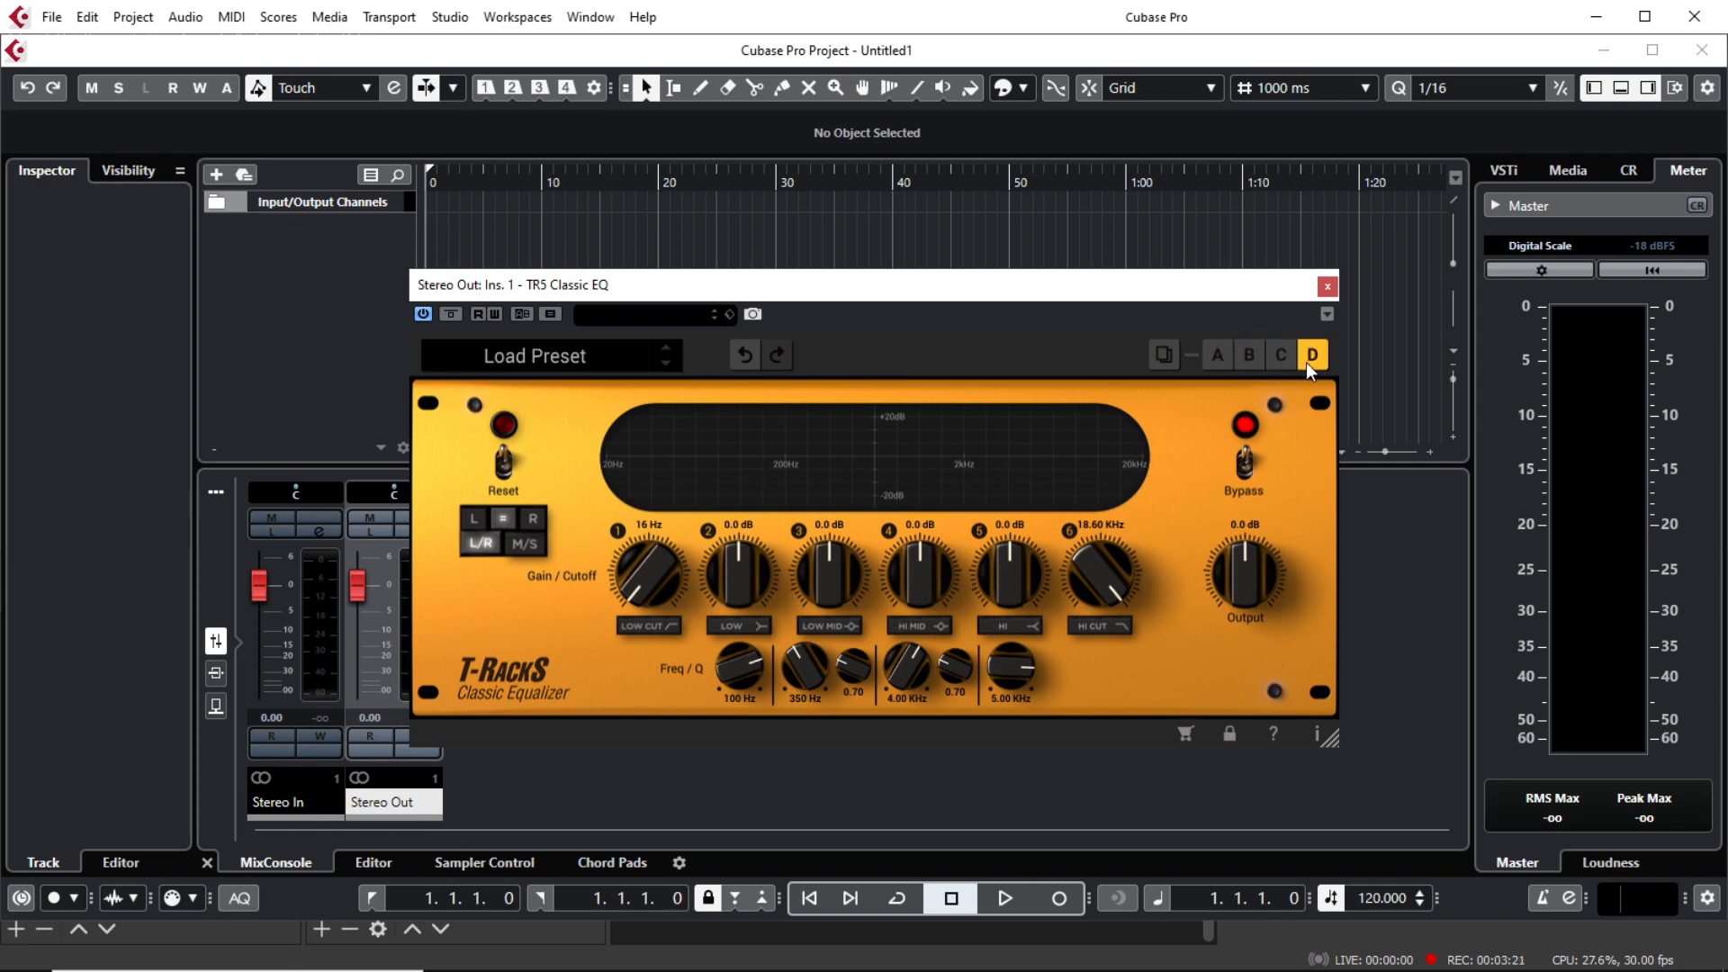
click(1218, 360)
click(1281, 360)
click(1313, 358)
click(1281, 359)
click(1218, 358)
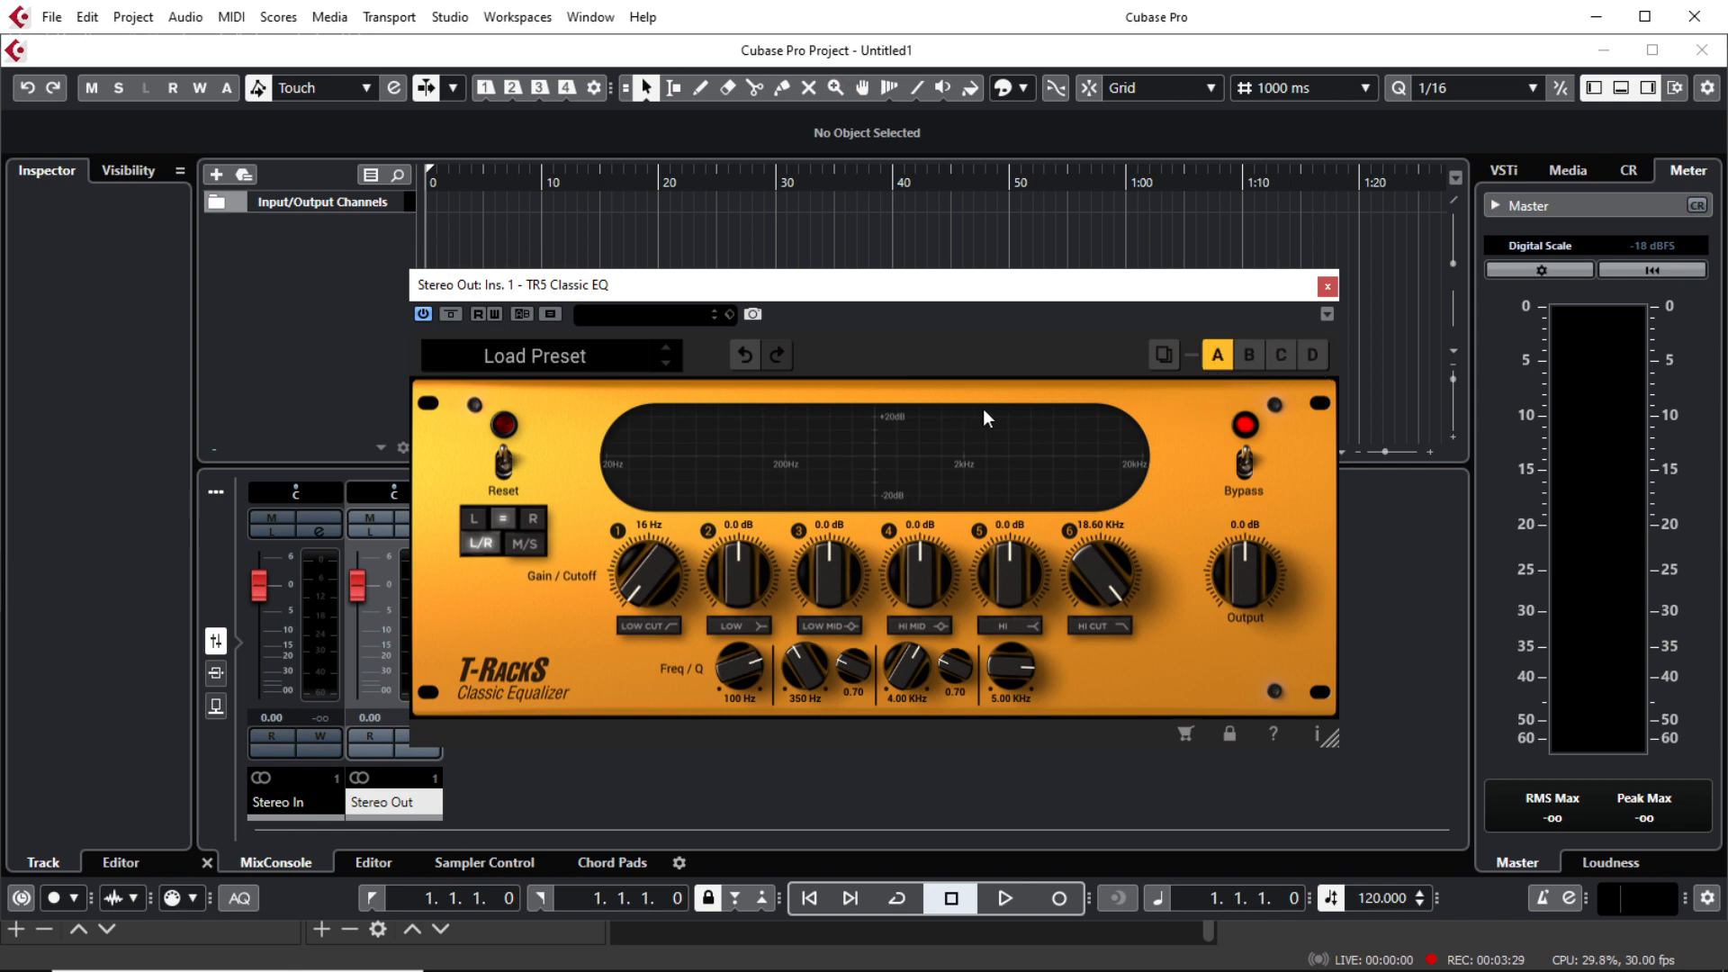
Step: Raise the Low band's gain to 4.3 dB, and undo and redo the change within the plug-in
drag(742, 594, 746, 558)
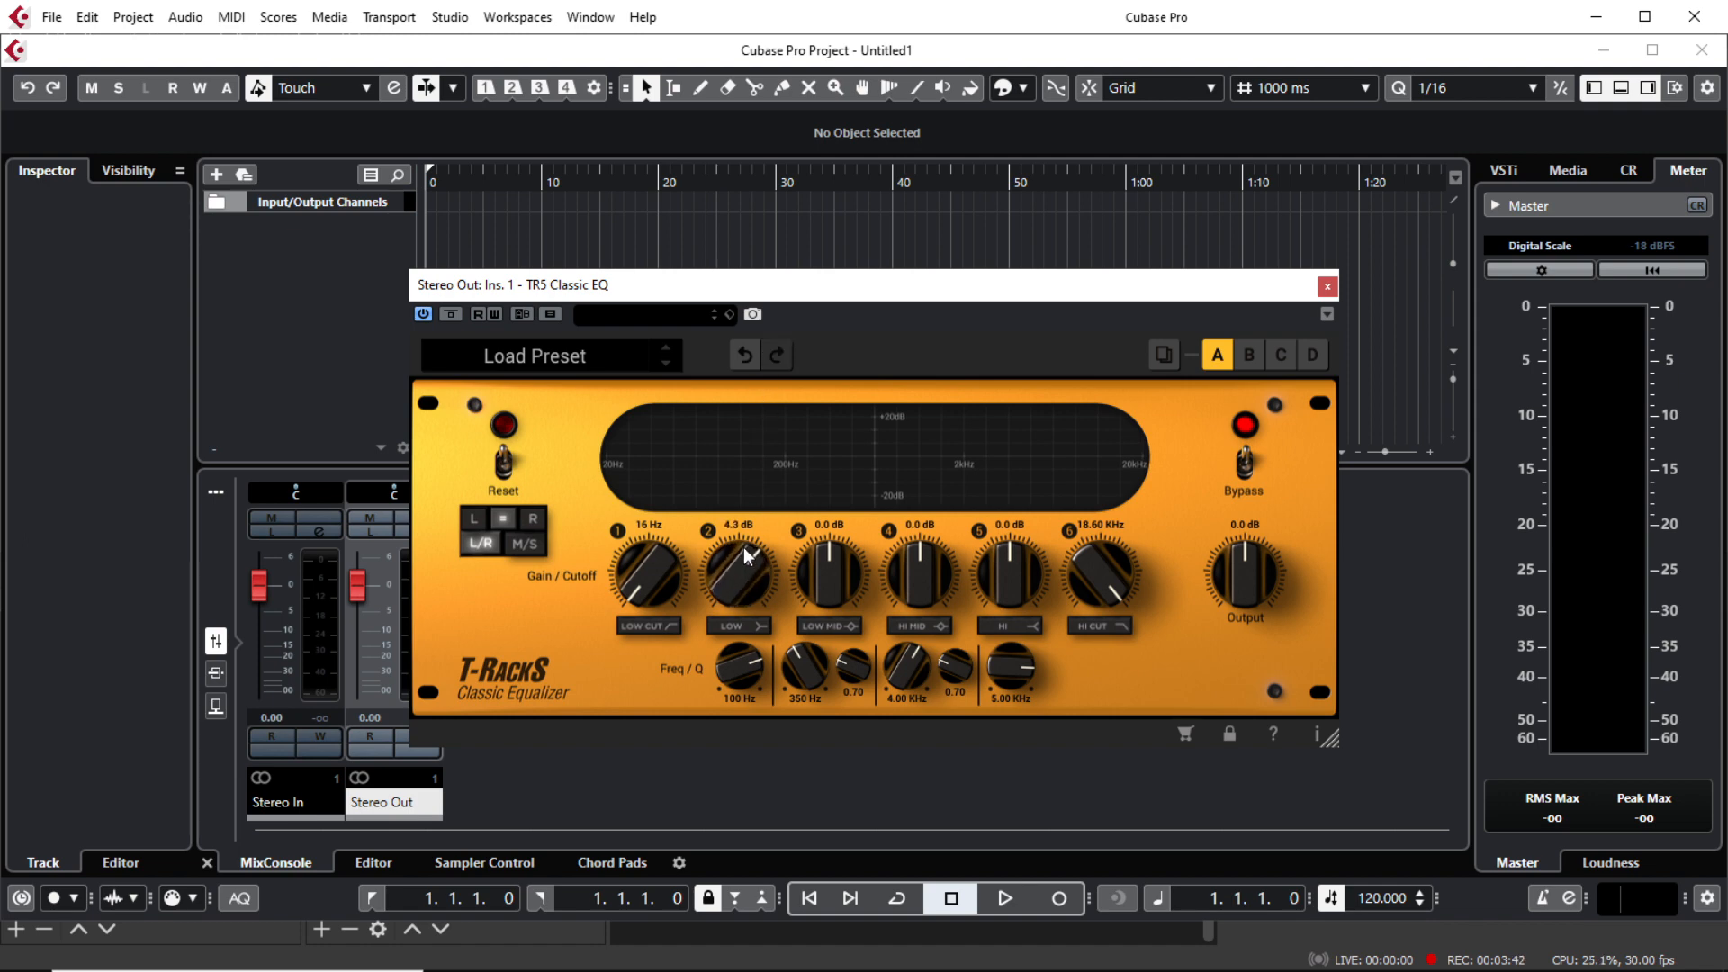
click(746, 360)
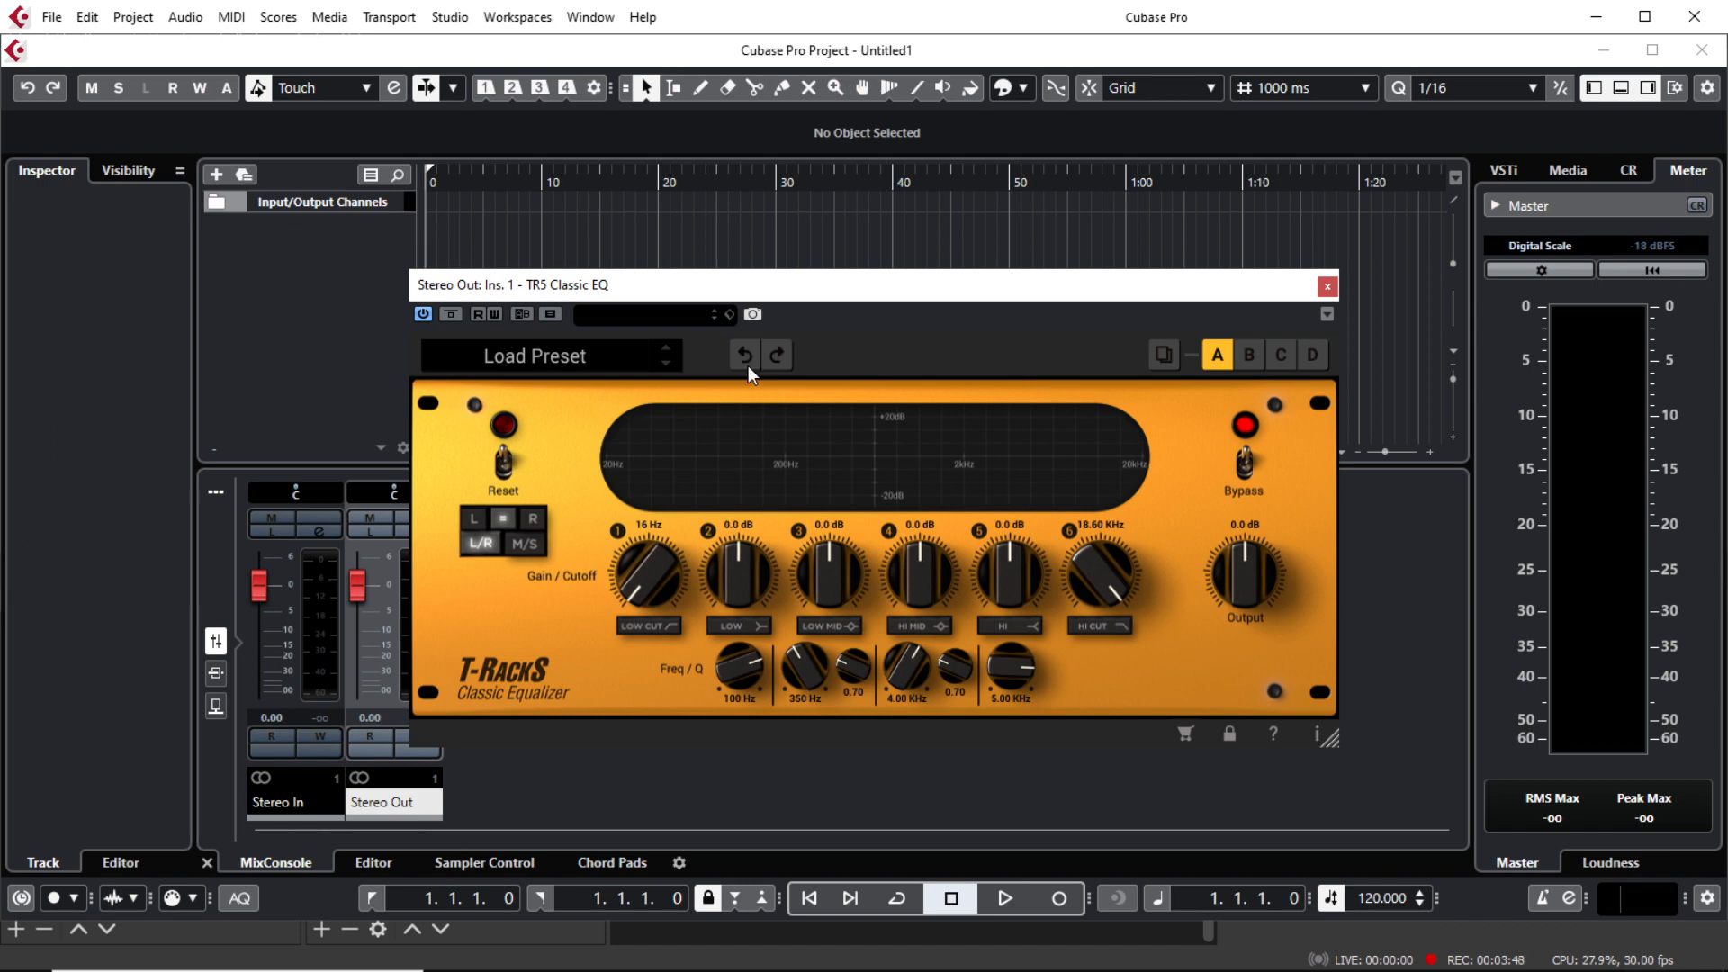
click(771, 362)
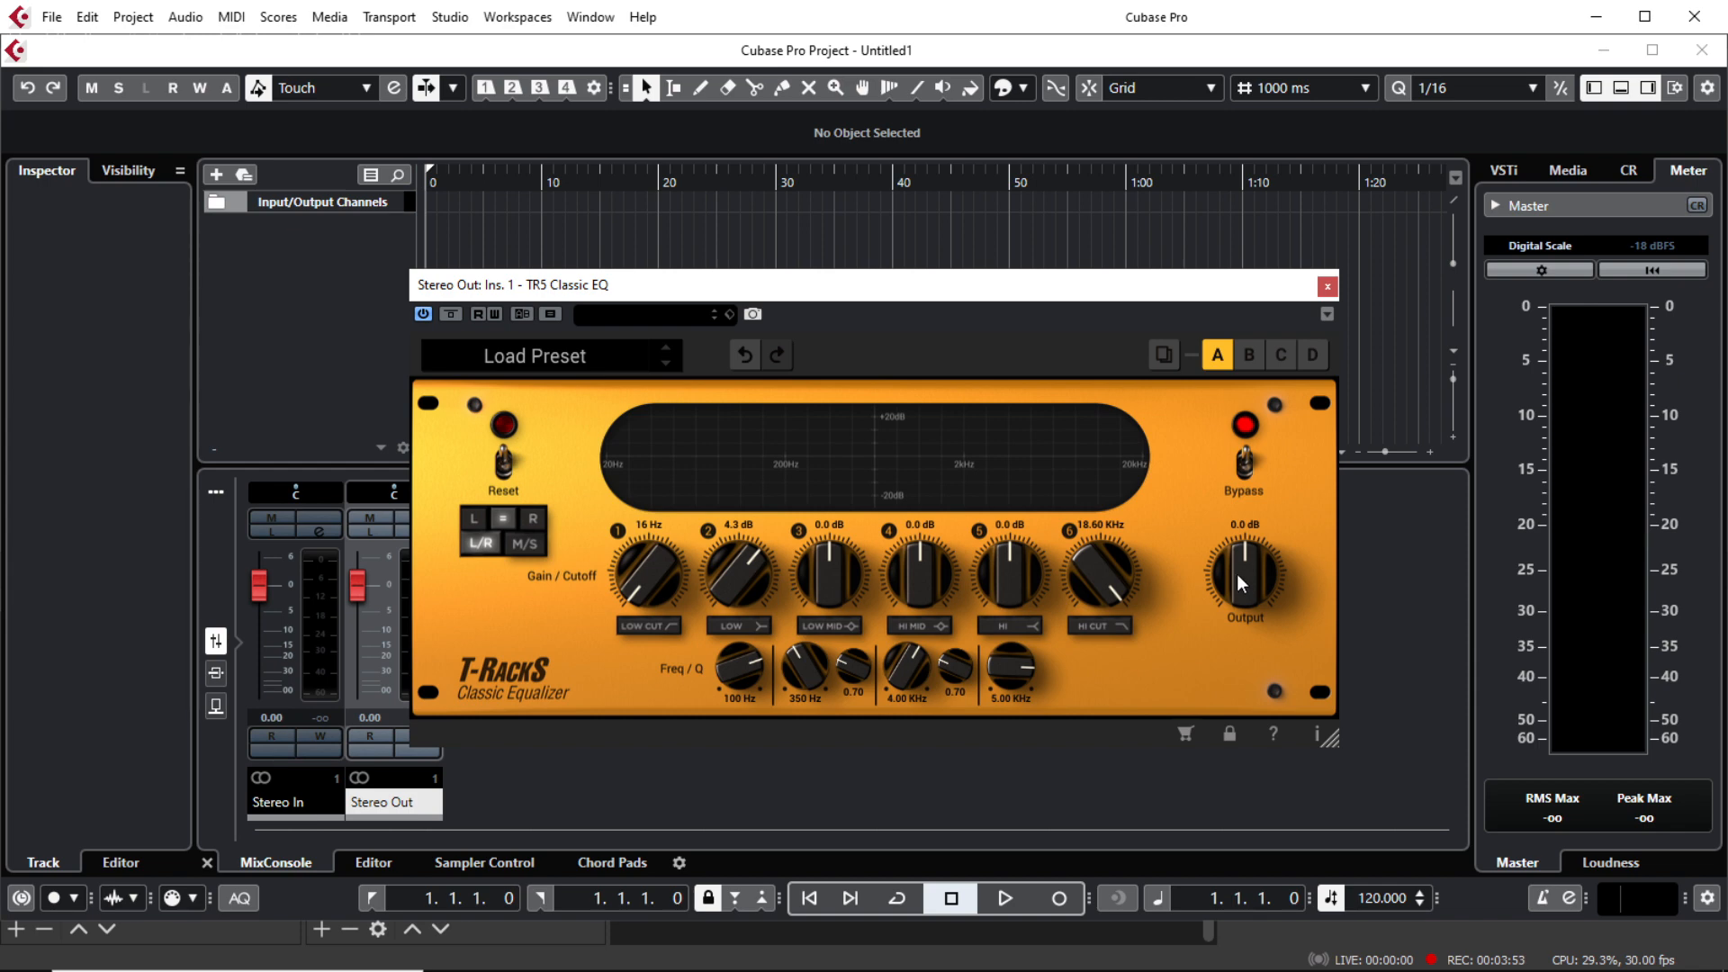
Step: Raise the equalizer's output level to 1.8 dB and try resizing the plug-in window
scroll(1240, 591, up, 8)
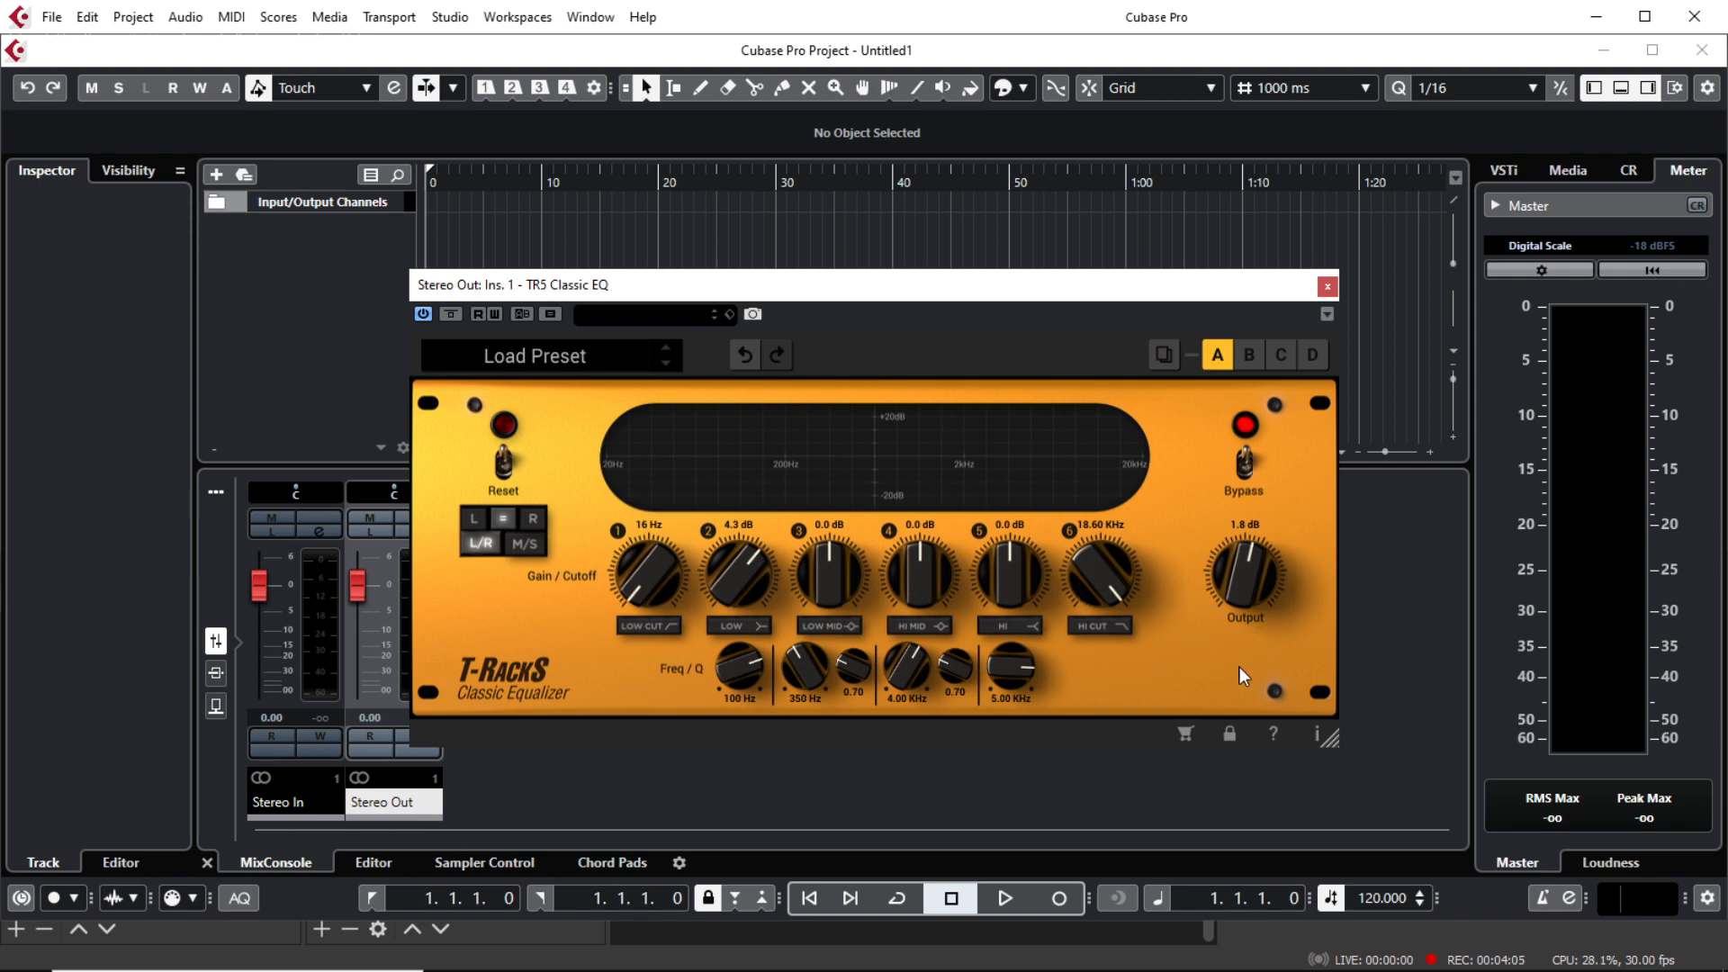
drag(1329, 737, 1322, 733)
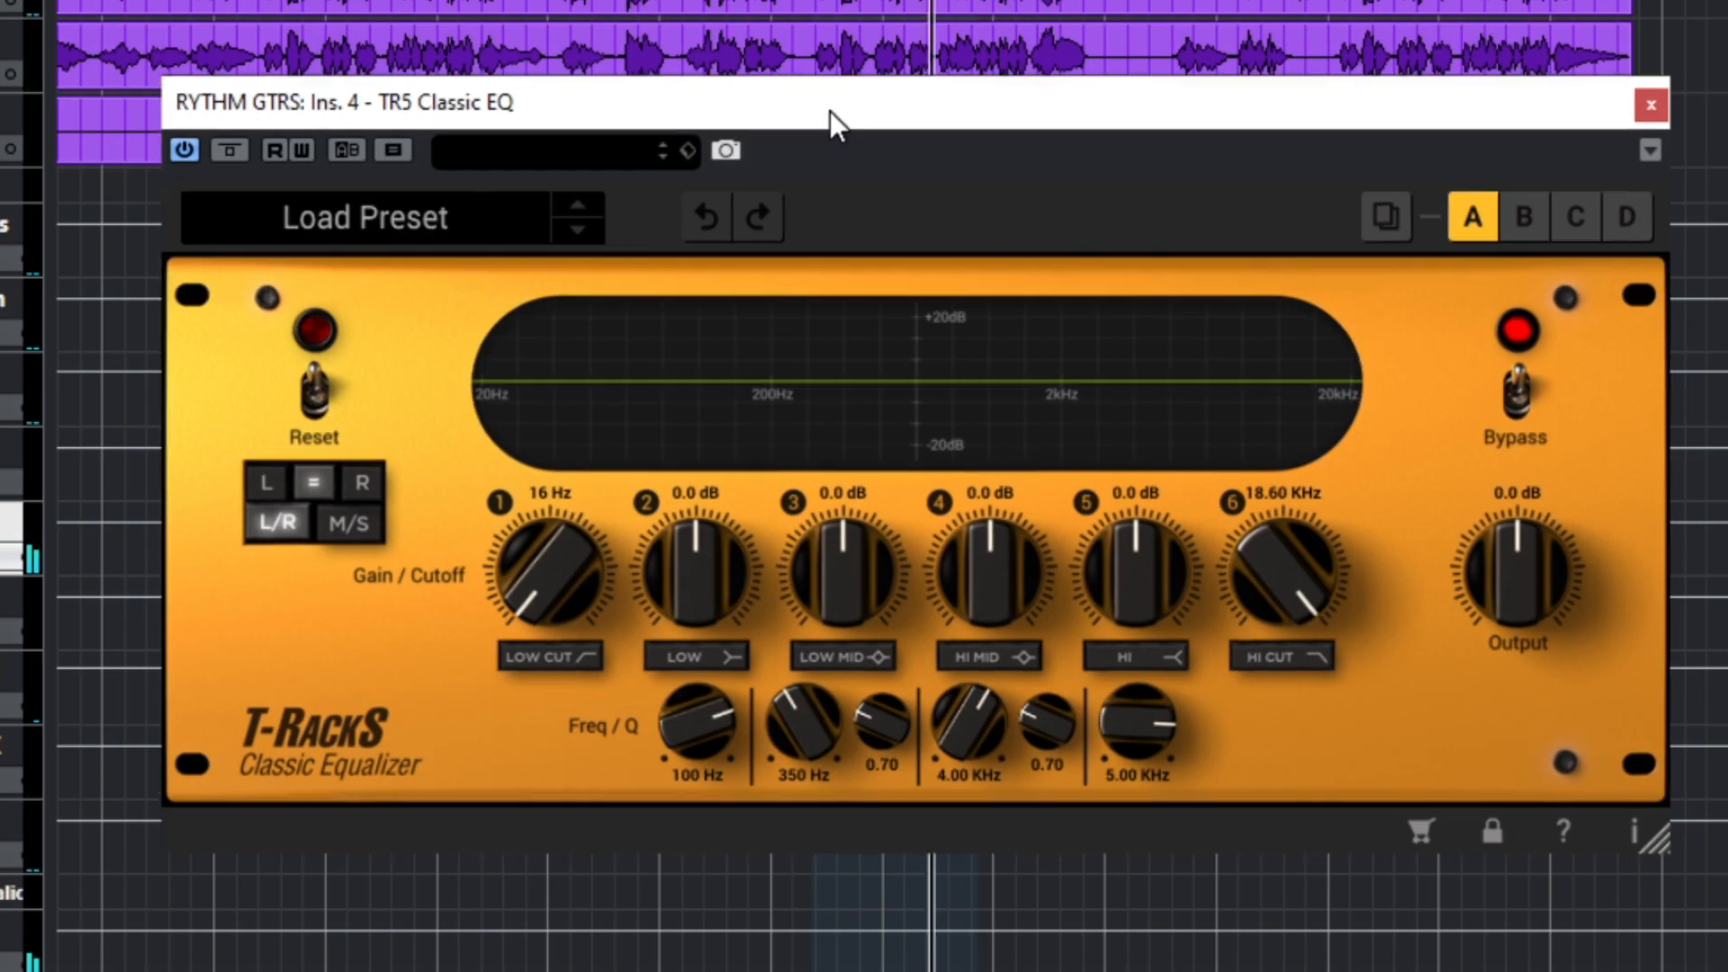
Step: On the RYTHM GTRS equalizer, enable Low Cut at about 101 Hz and Hi Cut at about 9.34 kHz
drag(830, 111, 799, 91)
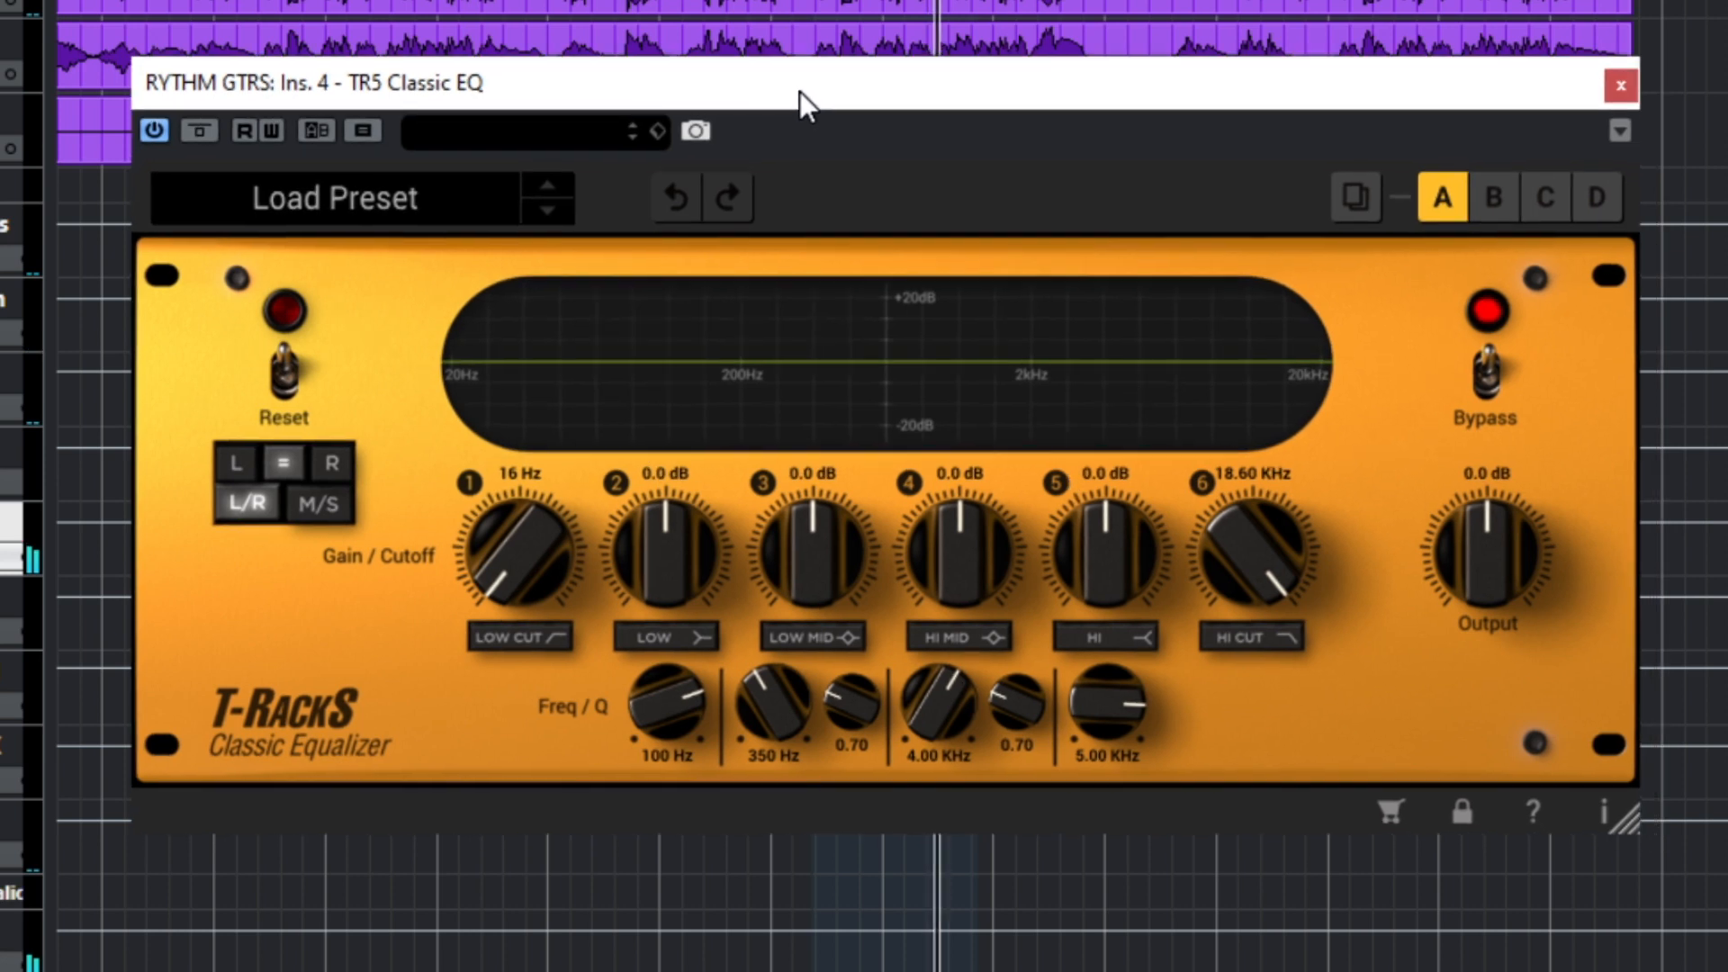
click(535, 633)
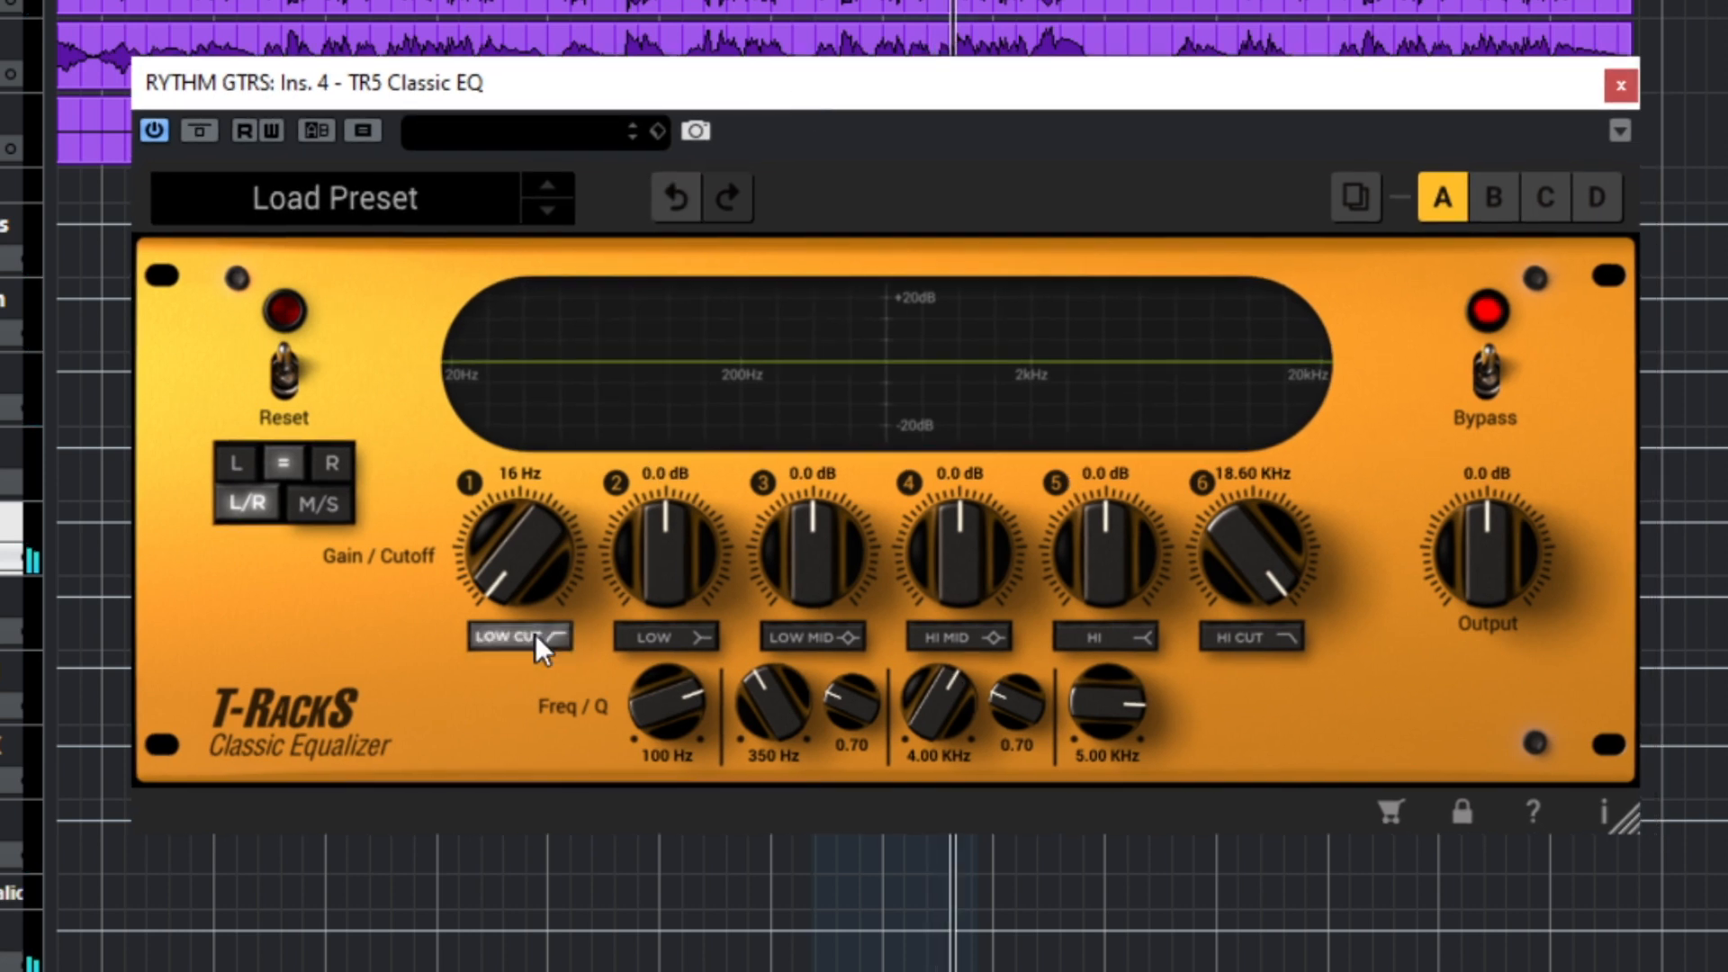
click(1248, 635)
drag(497, 557, 488, 441)
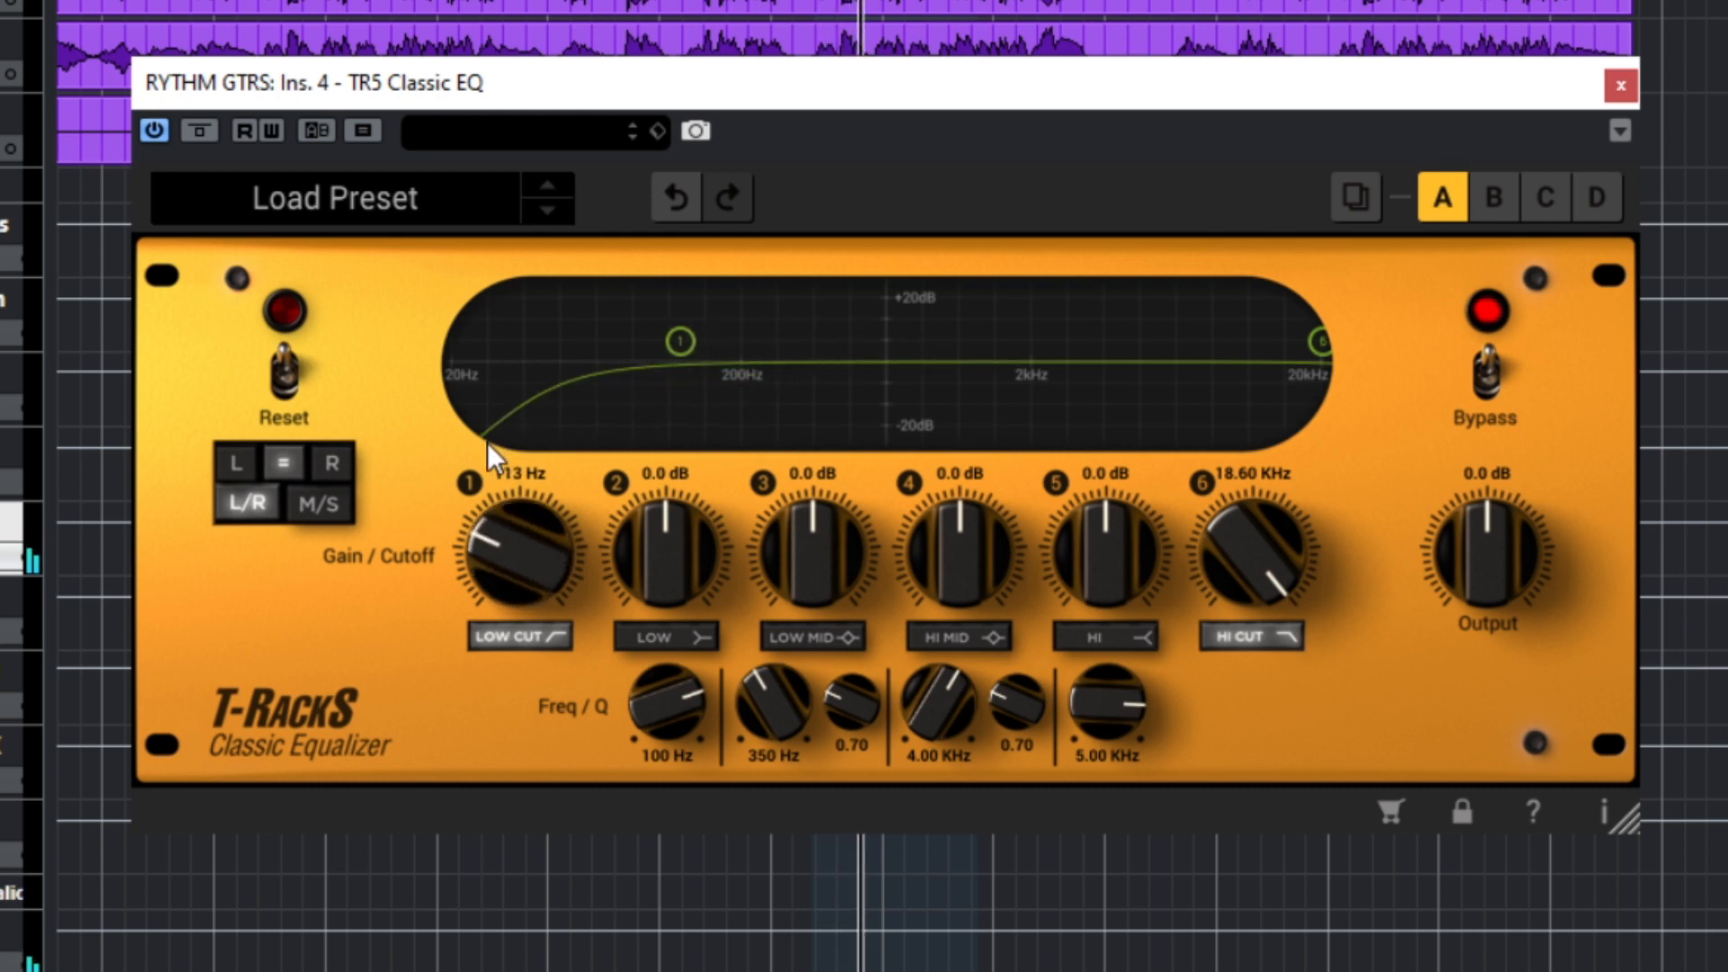
drag(495, 517, 501, 522)
drag(1282, 511, 1175, 636)
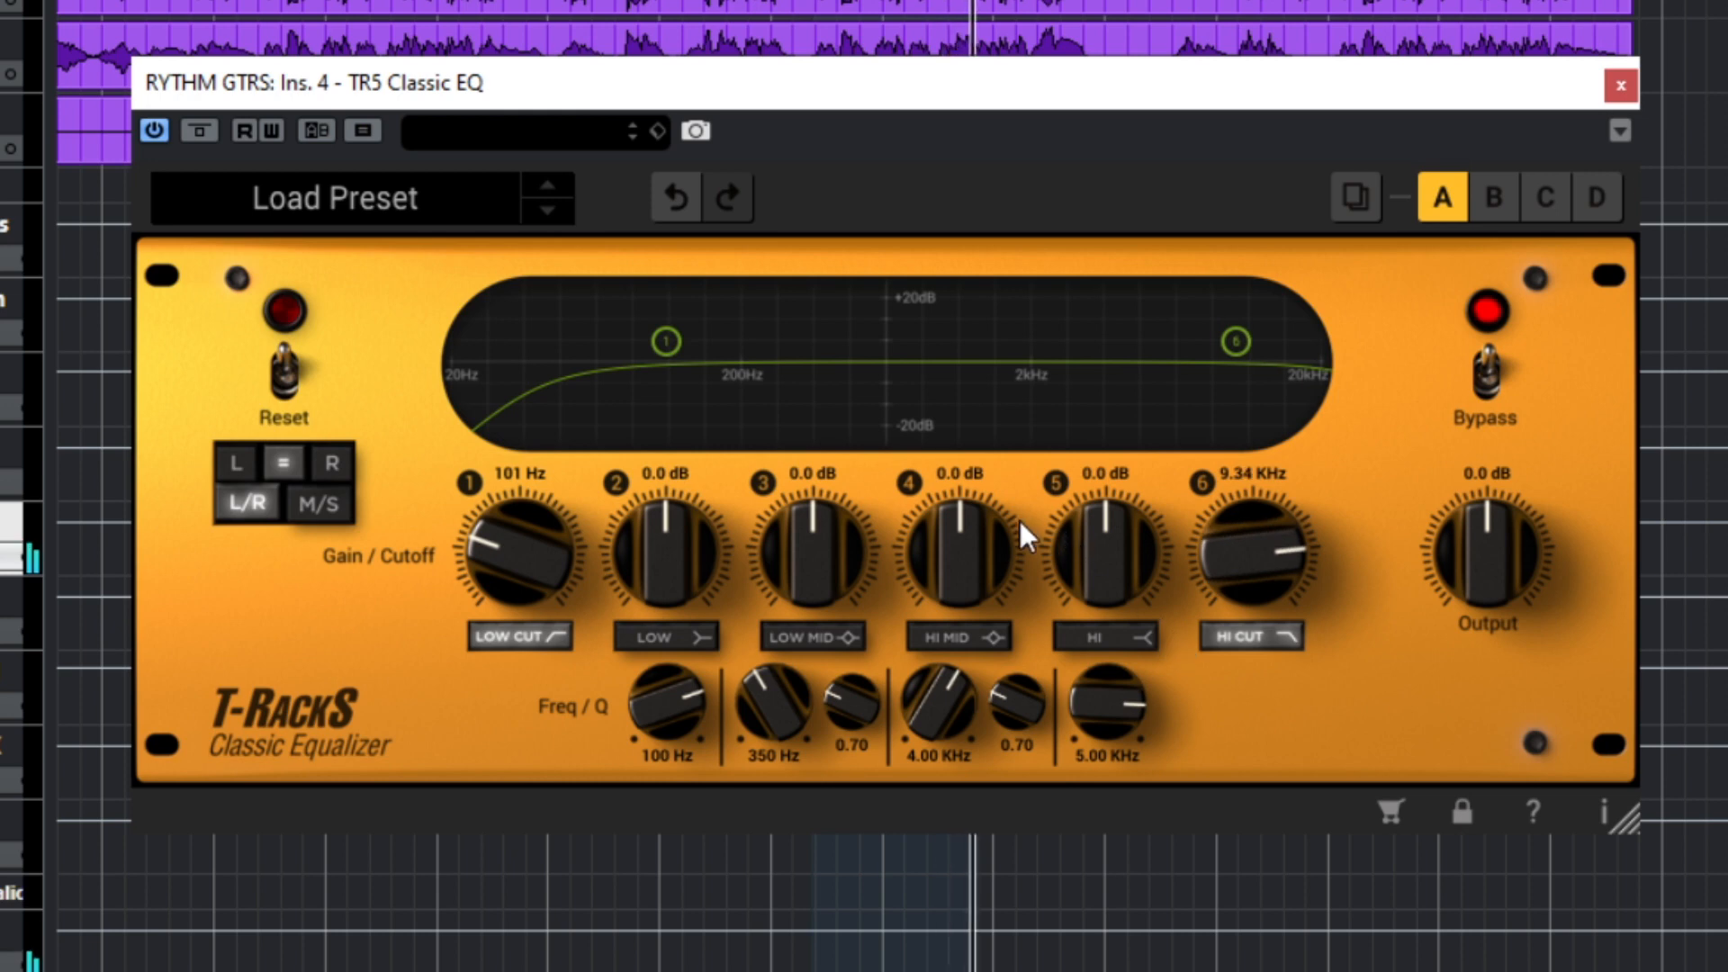
Step: Enable the Hi band with a 5.9 dB boost and lower the Hi Cut to 8.80 kHz
click(1114, 630)
drag(1113, 534, 1148, 451)
drag(1273, 514, 1262, 549)
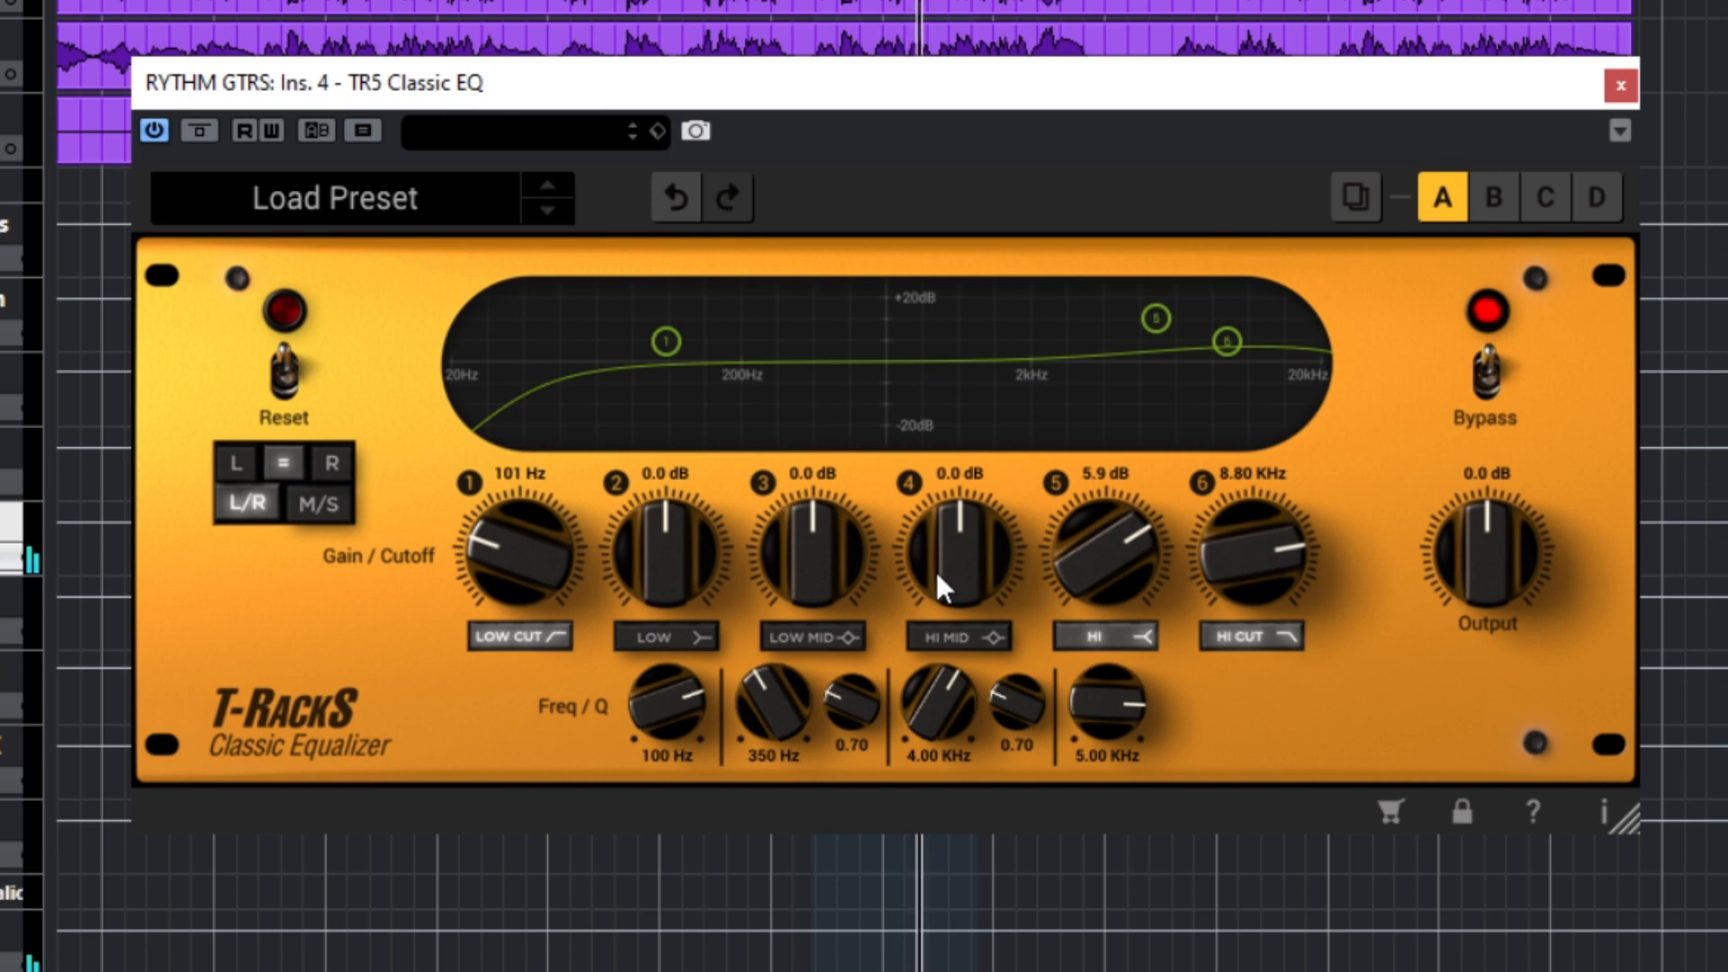
Step: Enable the Hi Mid band with a 0.5 dB boost at 2.38 kHz
drag(947, 560, 956, 543)
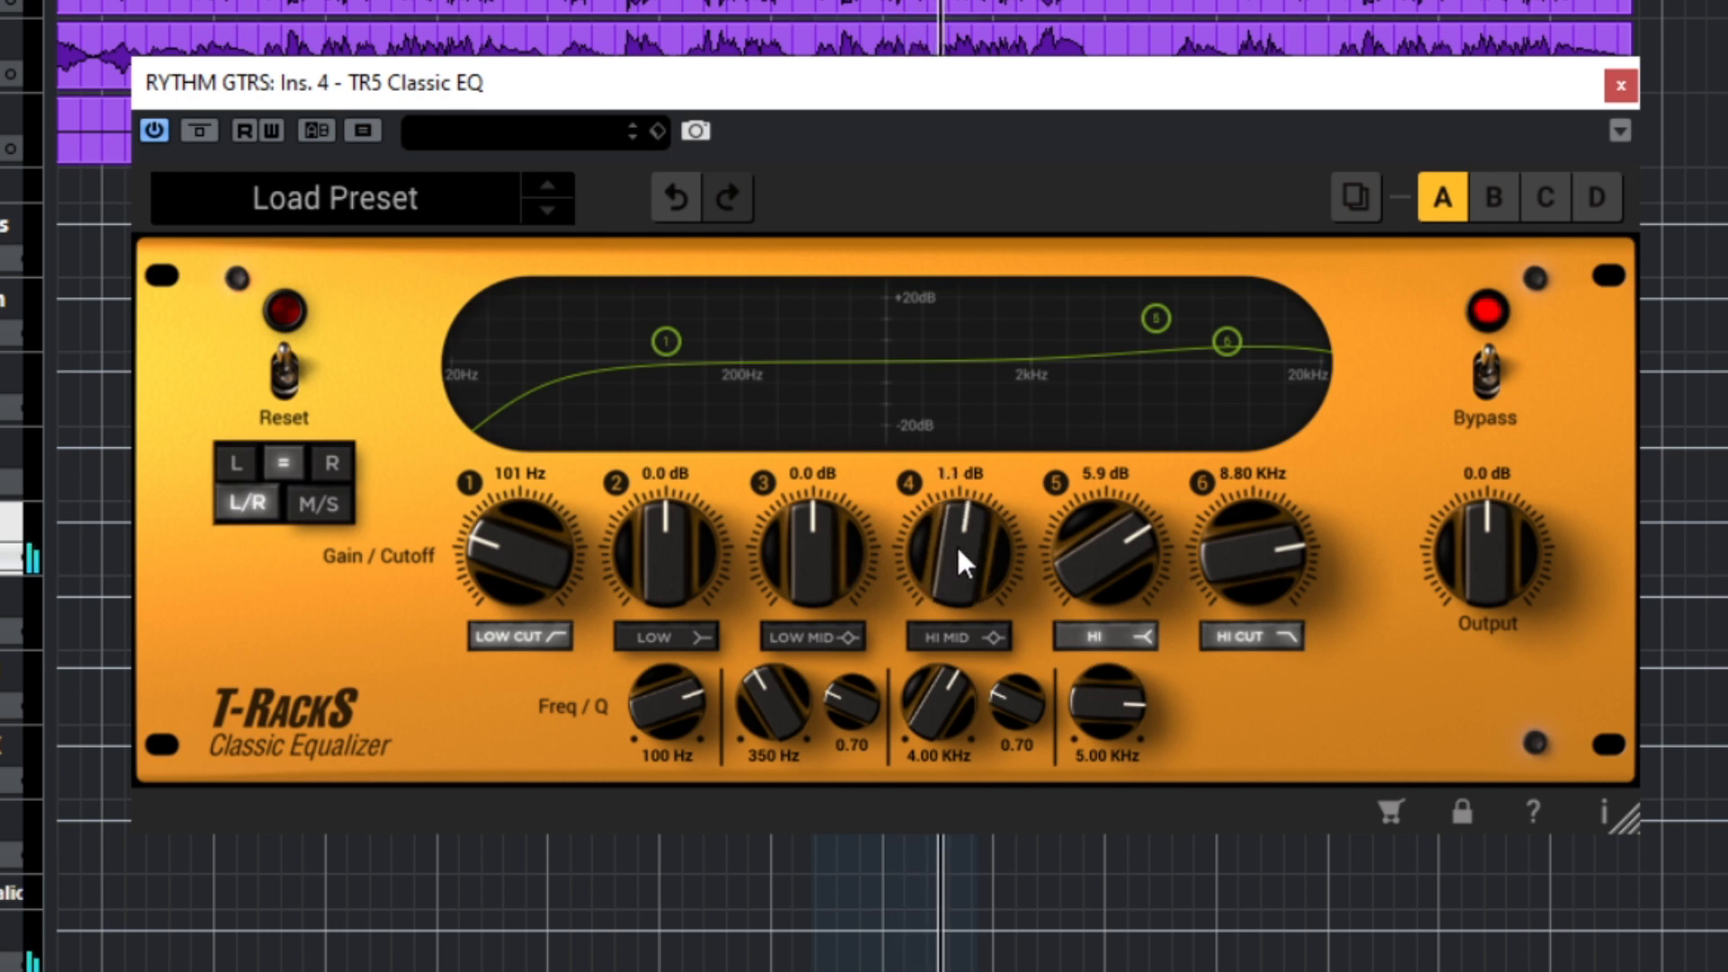
click(958, 637)
drag(934, 585, 938, 562)
drag(1127, 335, 1059, 337)
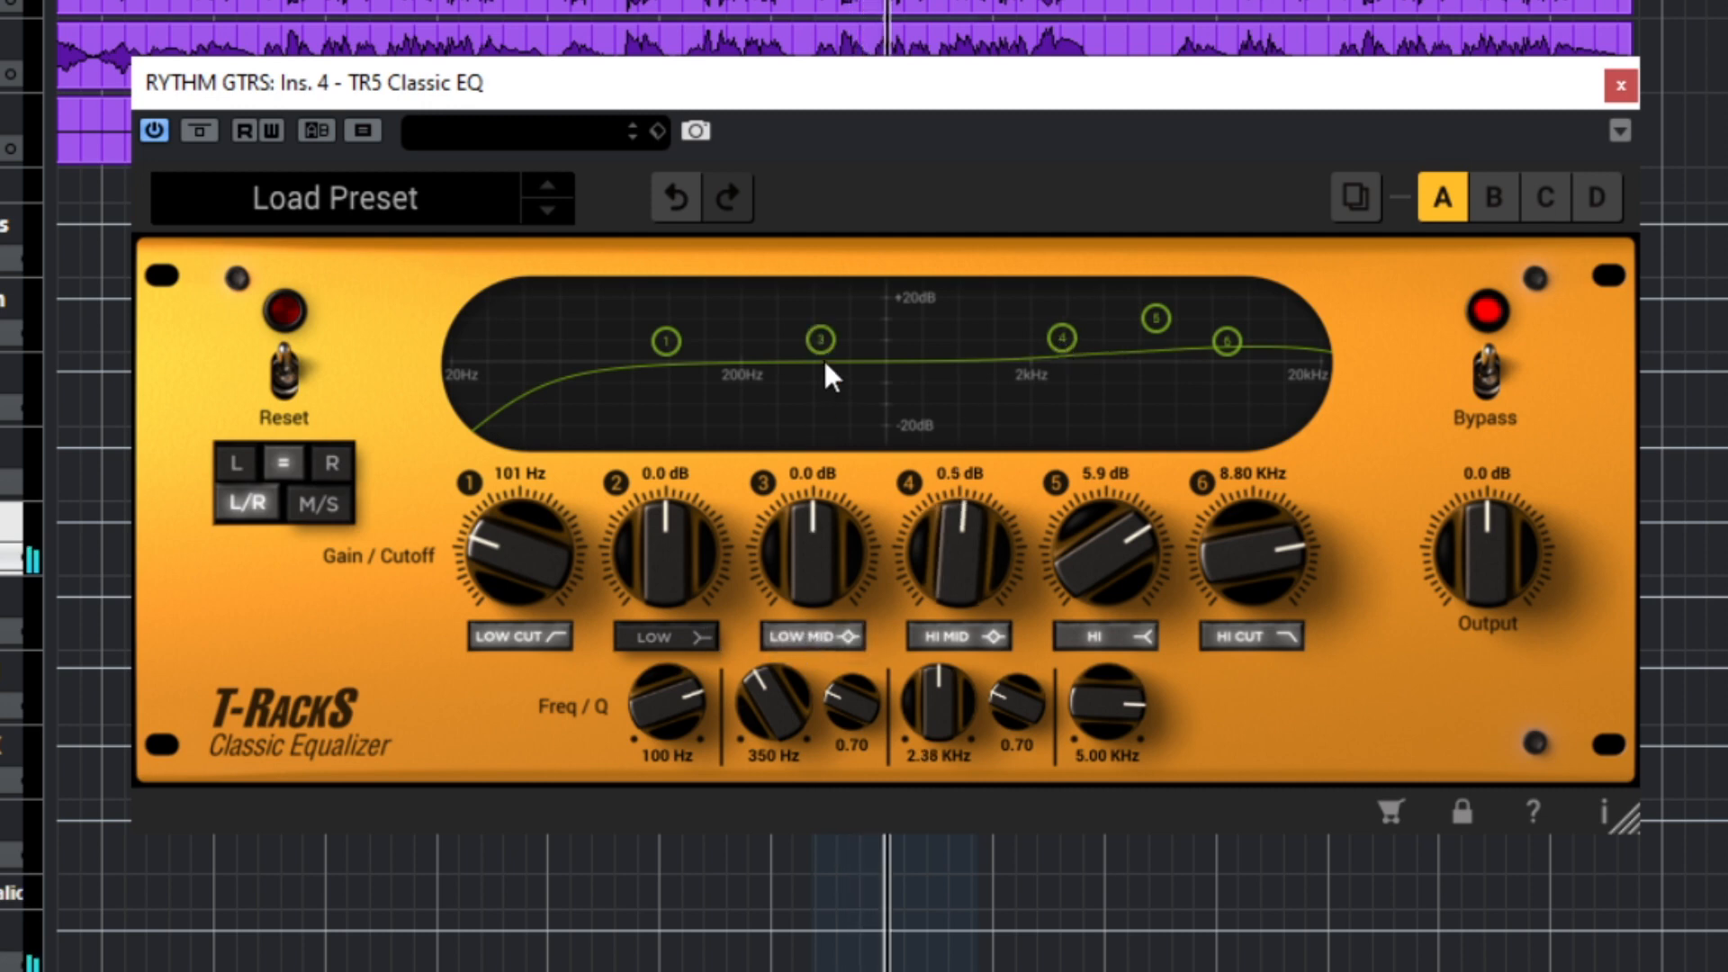
Step: Sweep a narrow 15 dB Low Mid boost with Q 5.21 down to 144 Hz
drag(803, 332, 728, 275)
drag(854, 688, 867, 522)
drag(747, 283, 711, 288)
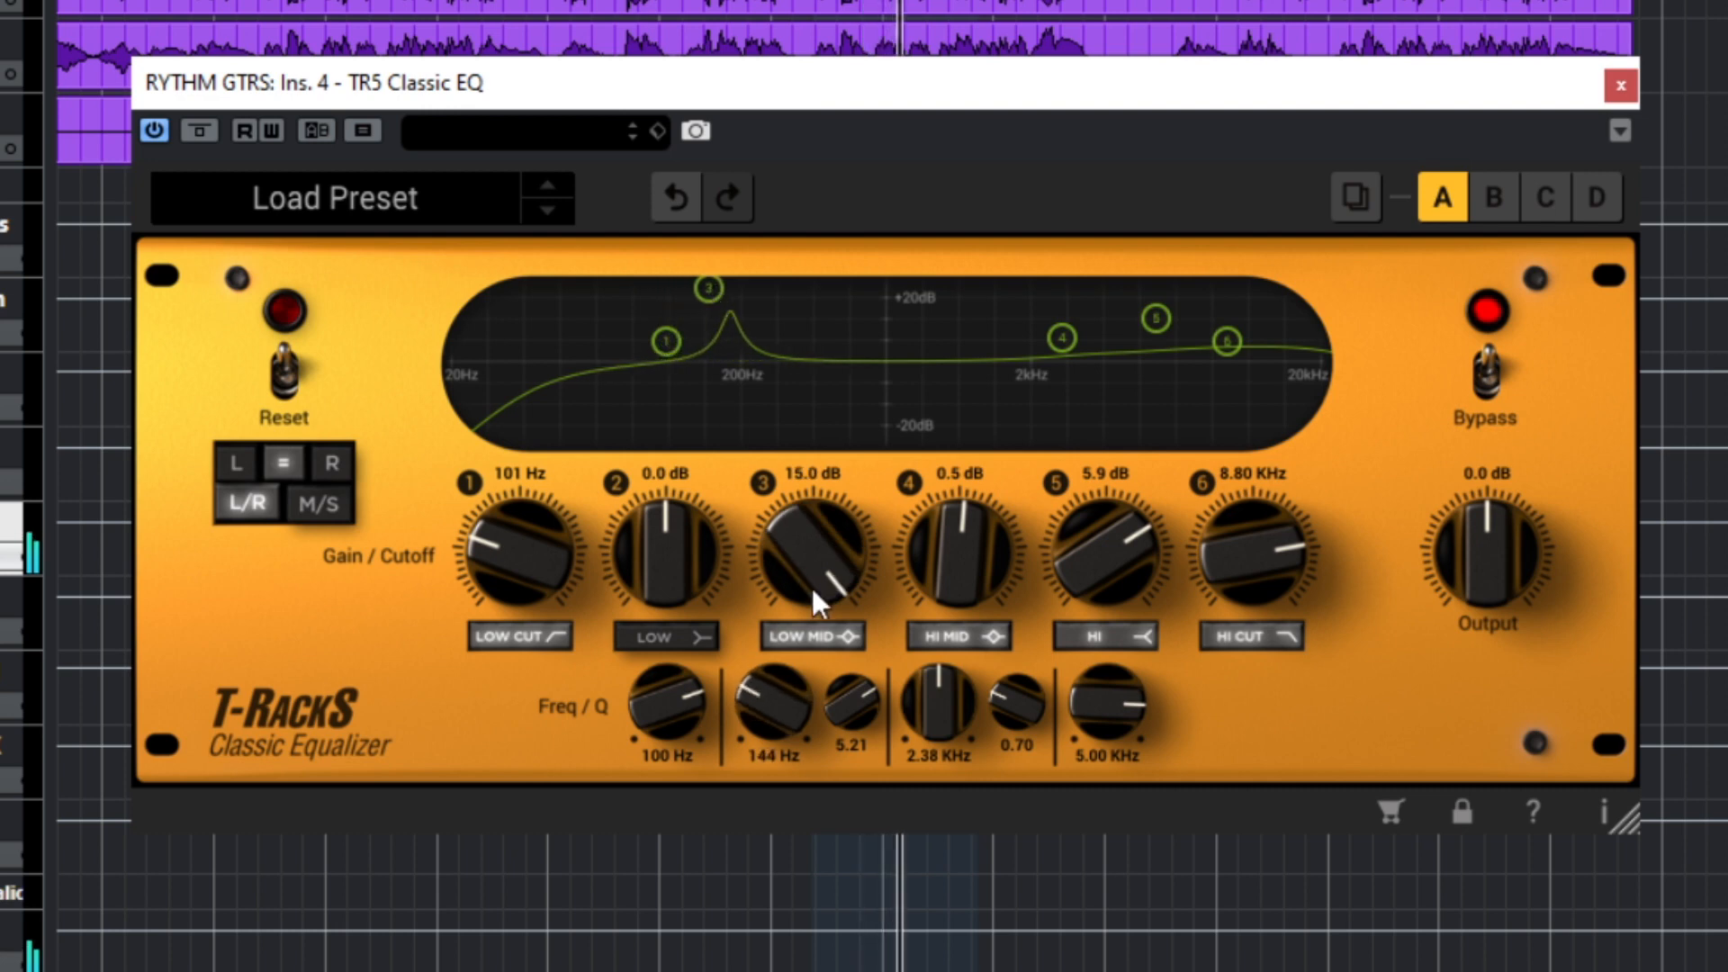
Step: Cut the Low Mid band to -7.7 dB and widen it to a Q of 1.49
drag(827, 552, 796, 900)
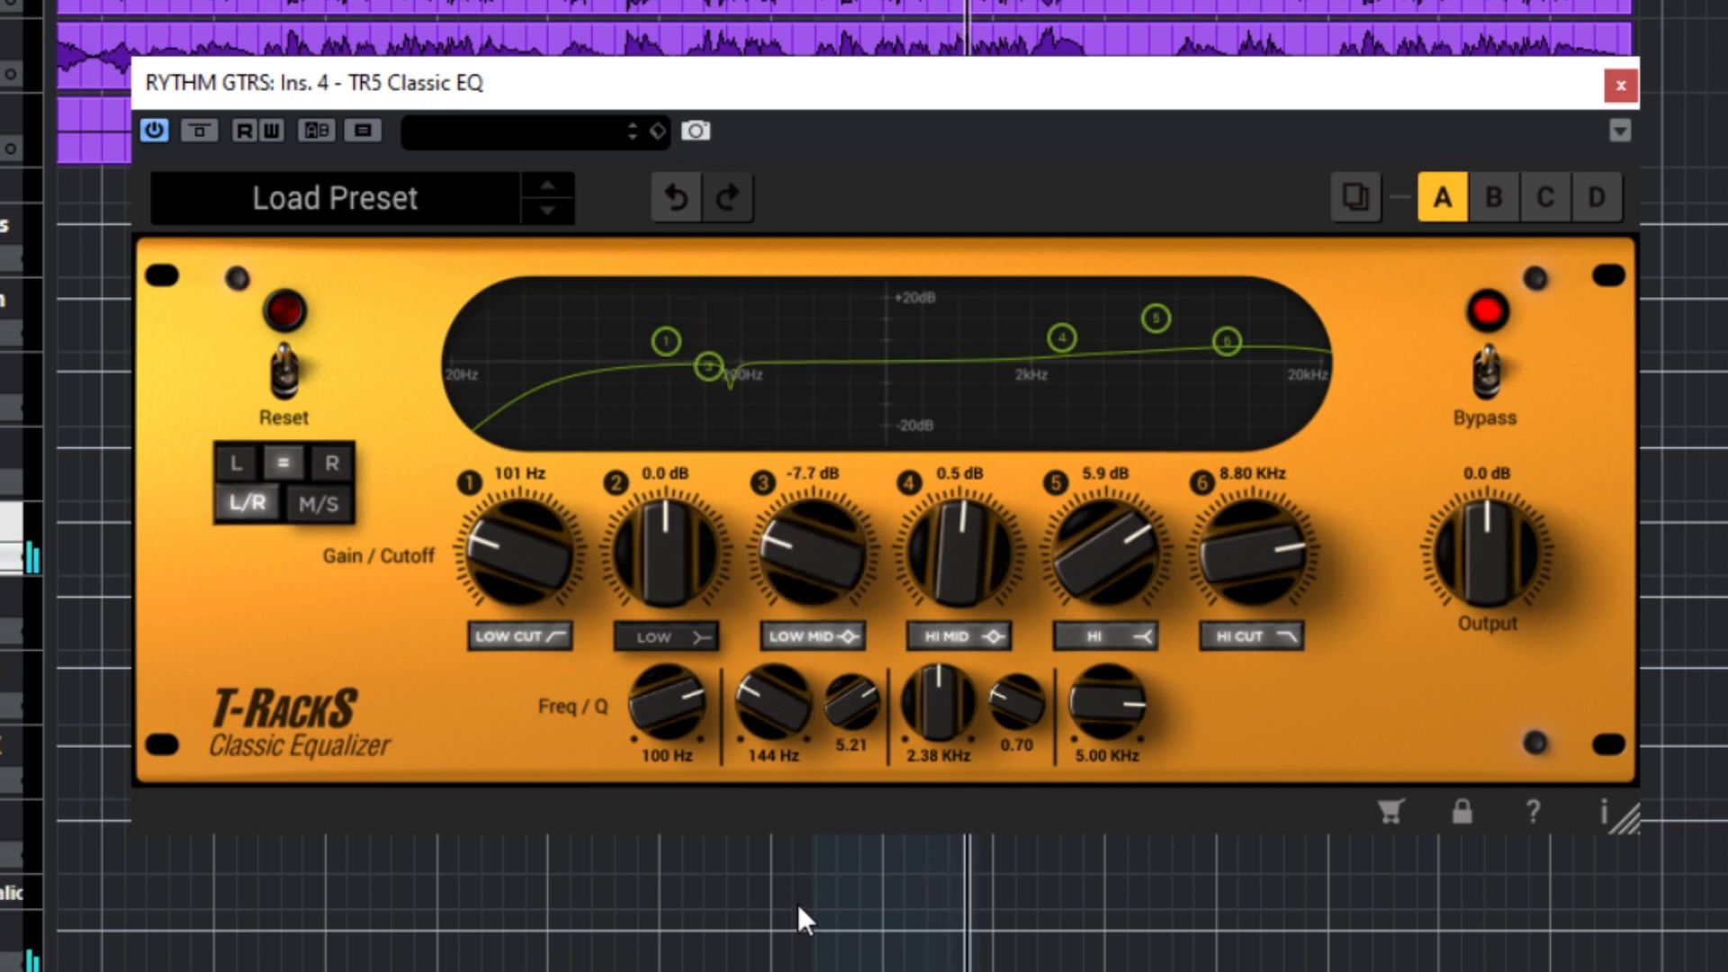
drag(846, 749, 848, 839)
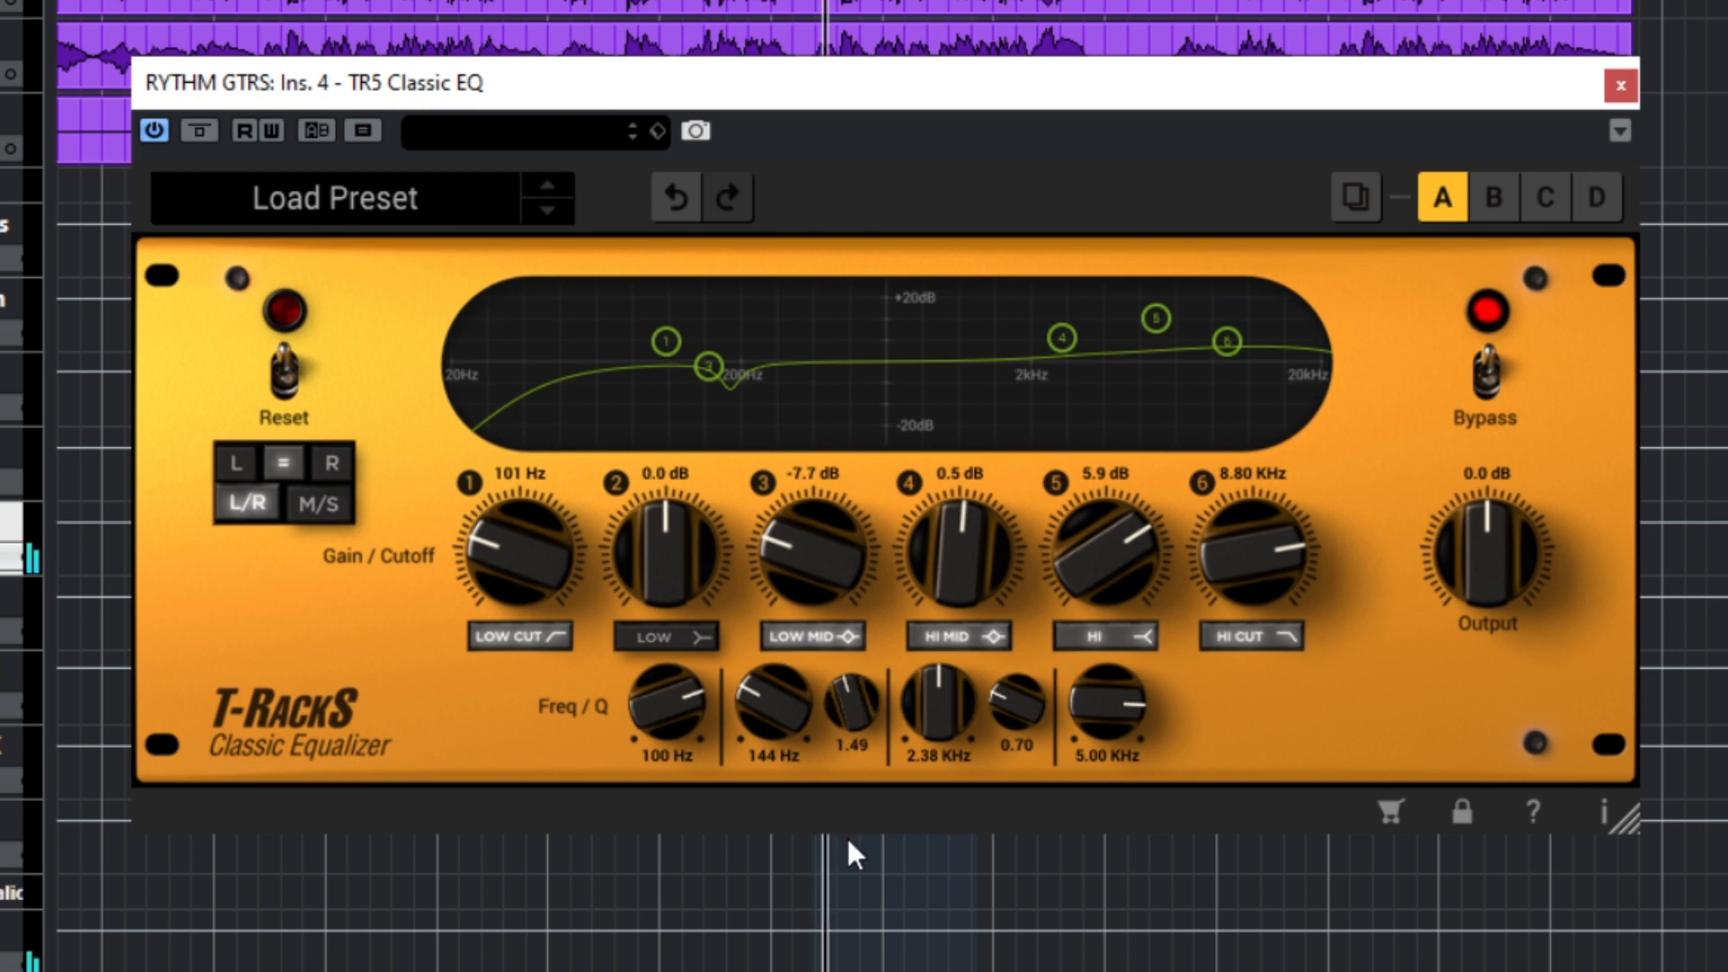
Step: Toggle the equalizer's bypass to compare the guitars with and without processing, leaving the equalizer active
click(1484, 385)
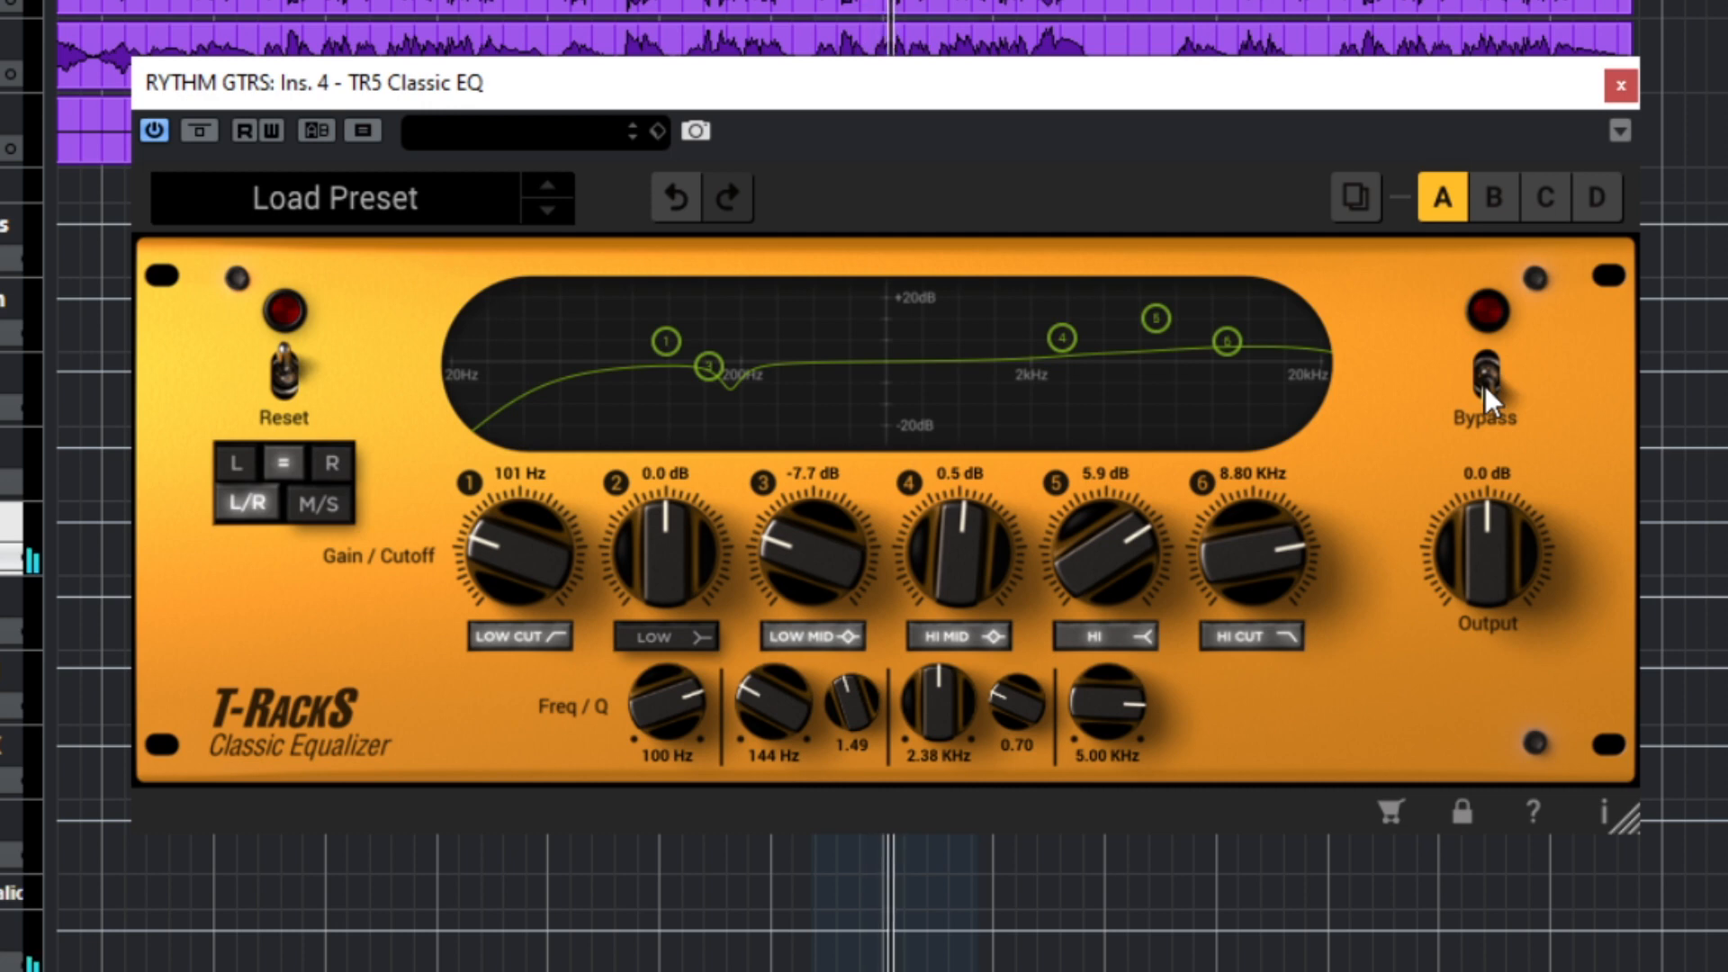
click(1484, 385)
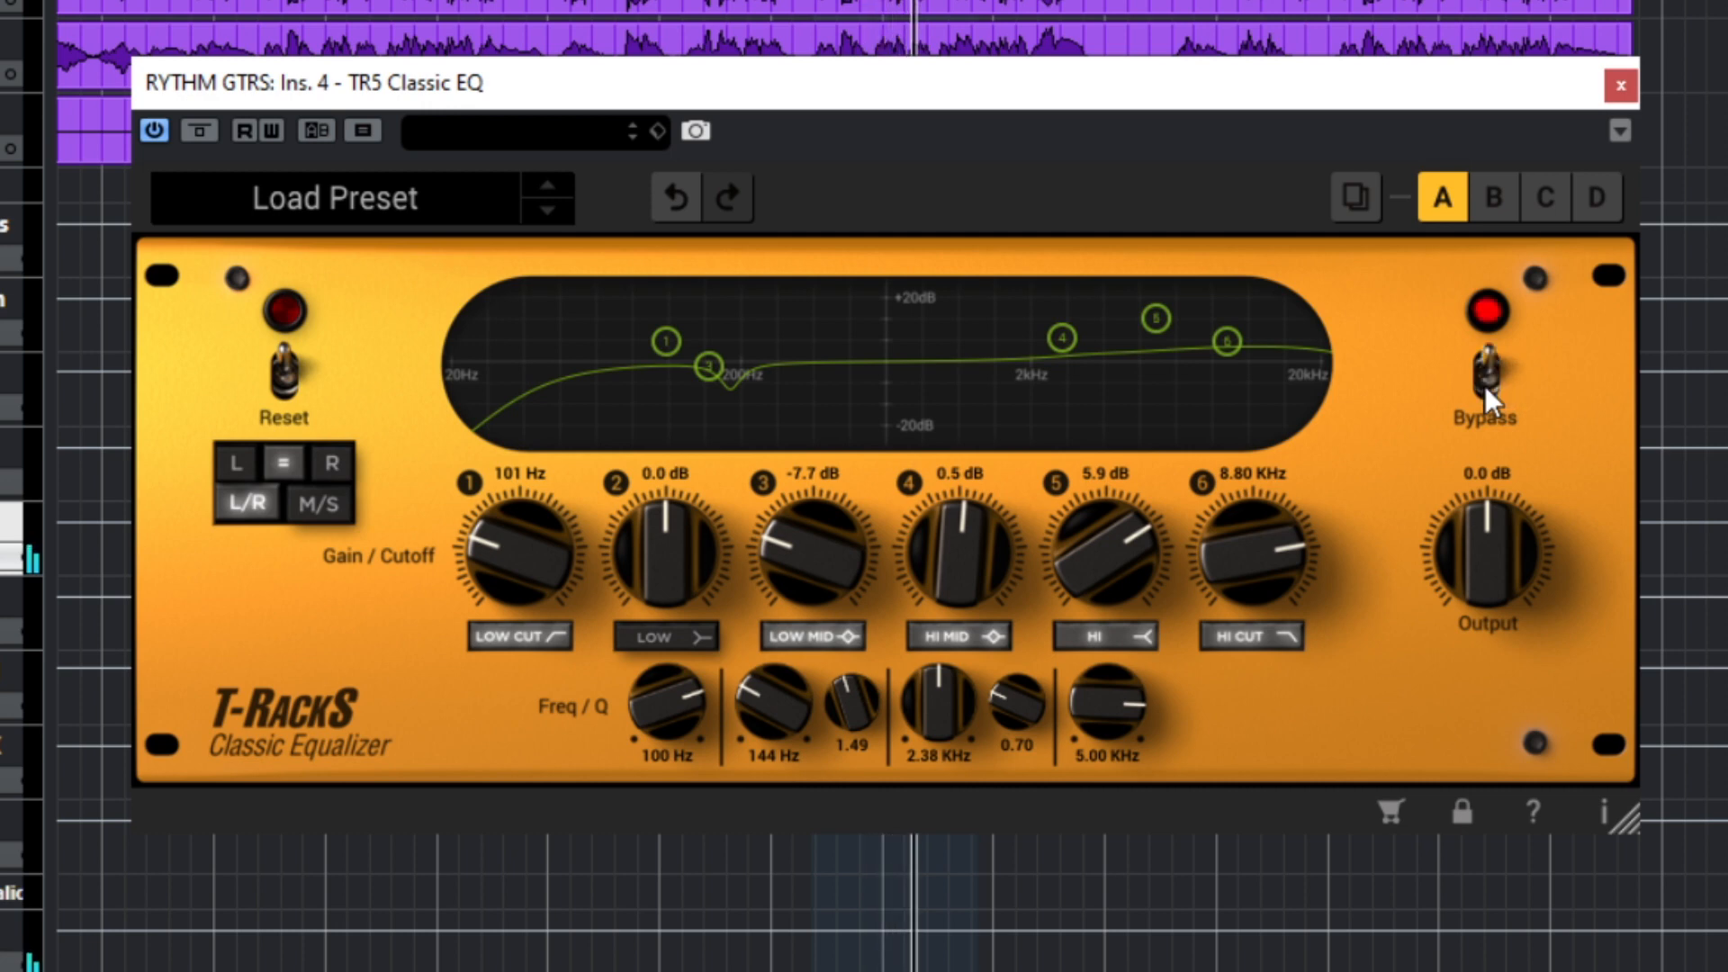
click(1483, 385)
click(1483, 386)
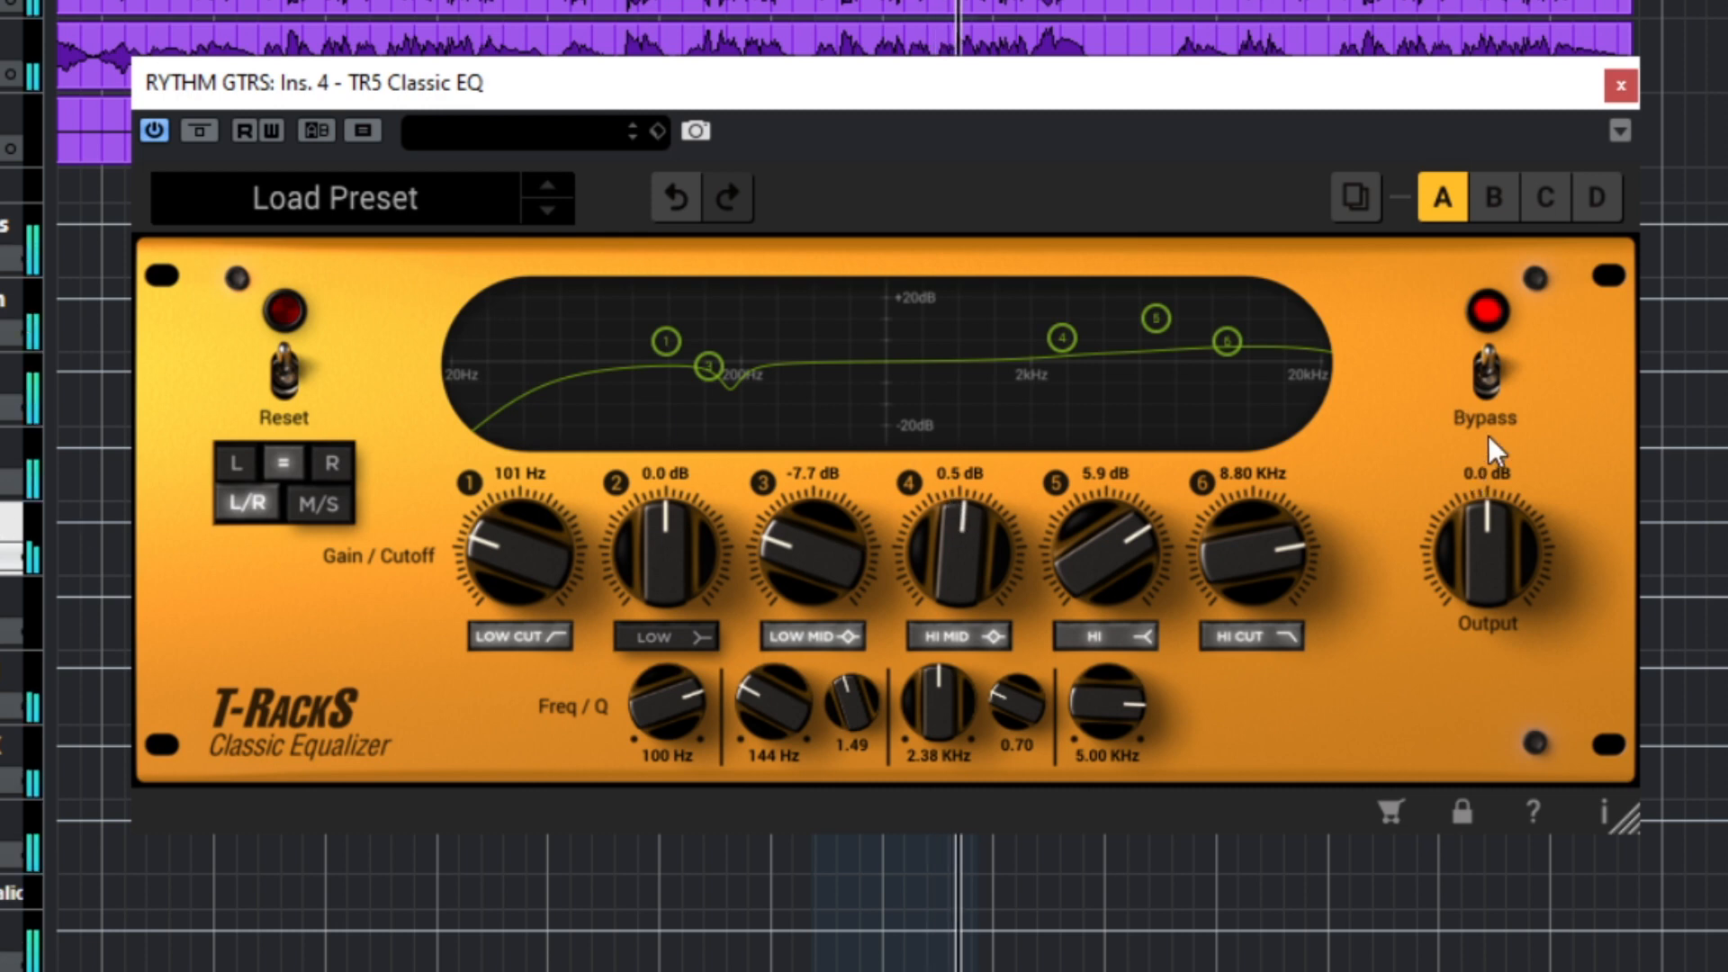
Step: Alternate twice more between the bypassed and equalized rhythm guitars, ending with the equalizer active
click(1489, 383)
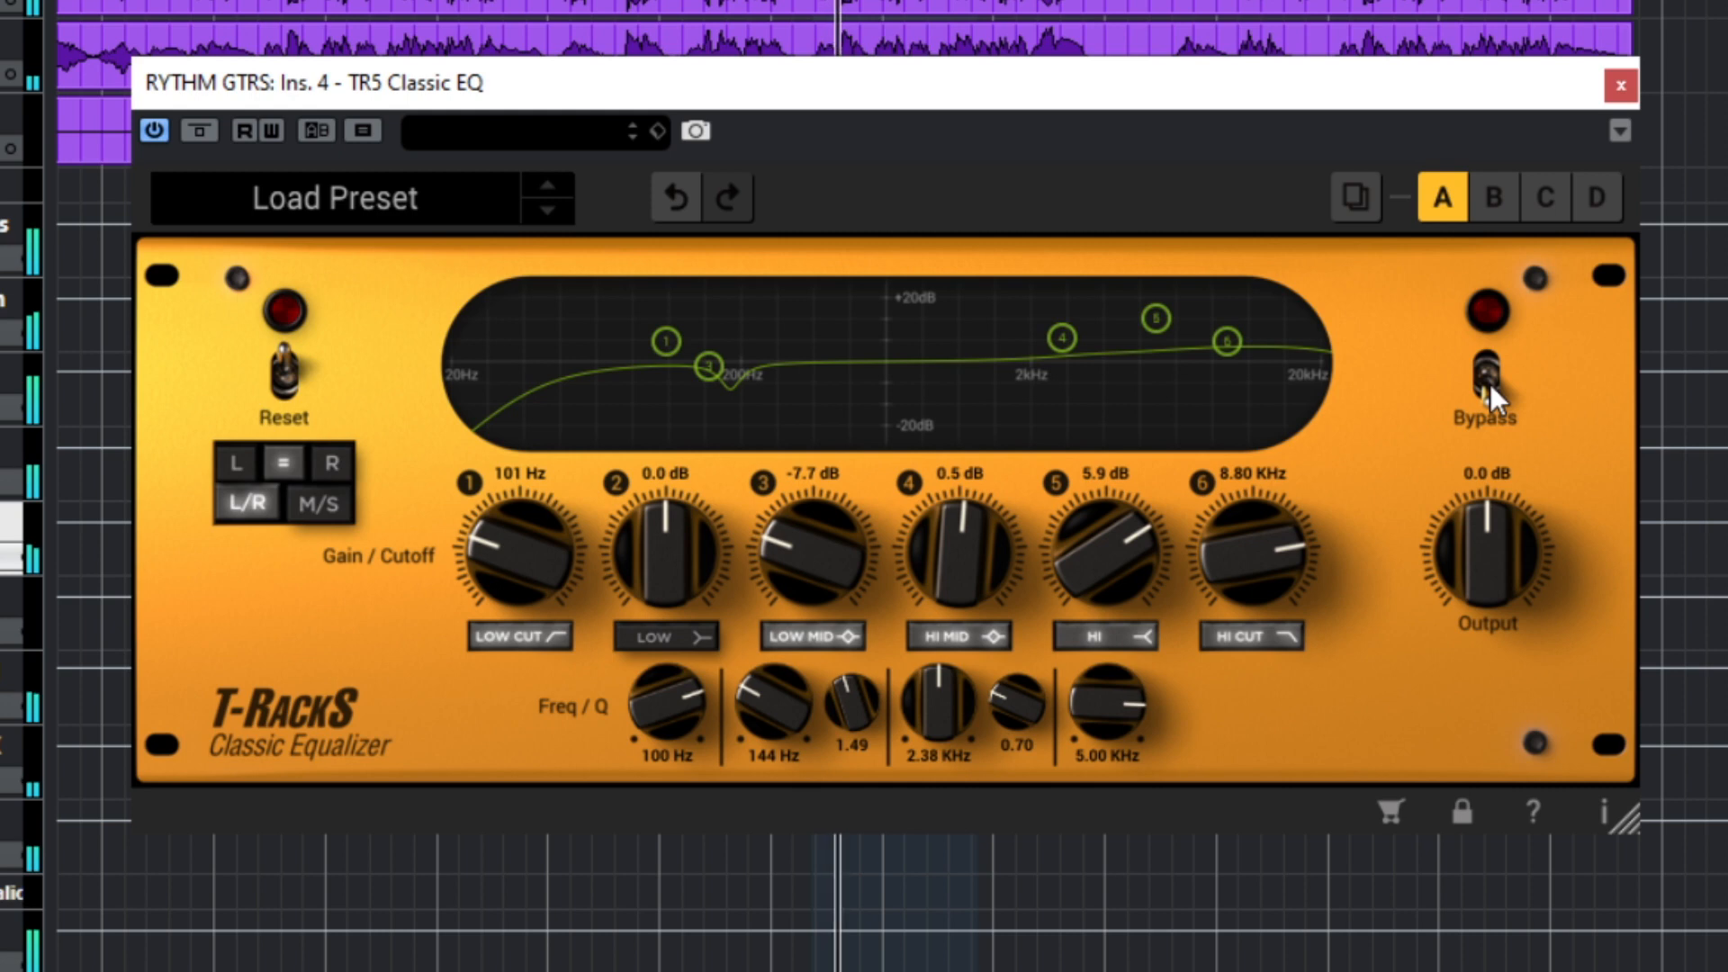
click(1489, 383)
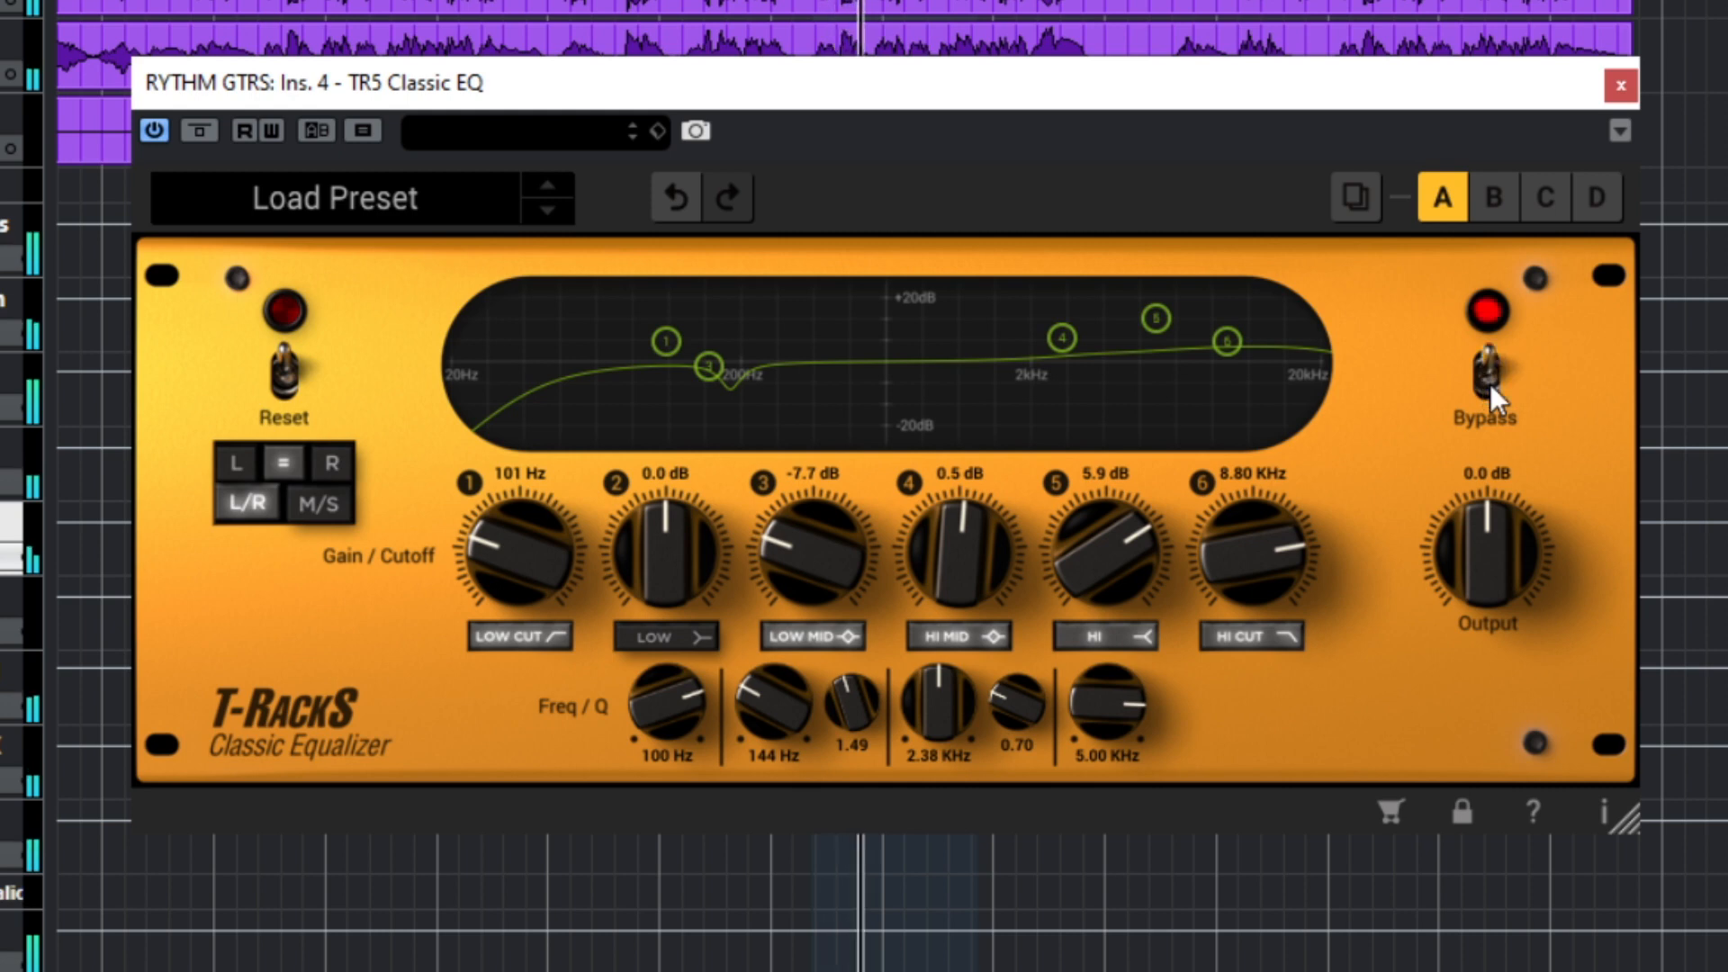
click(1488, 383)
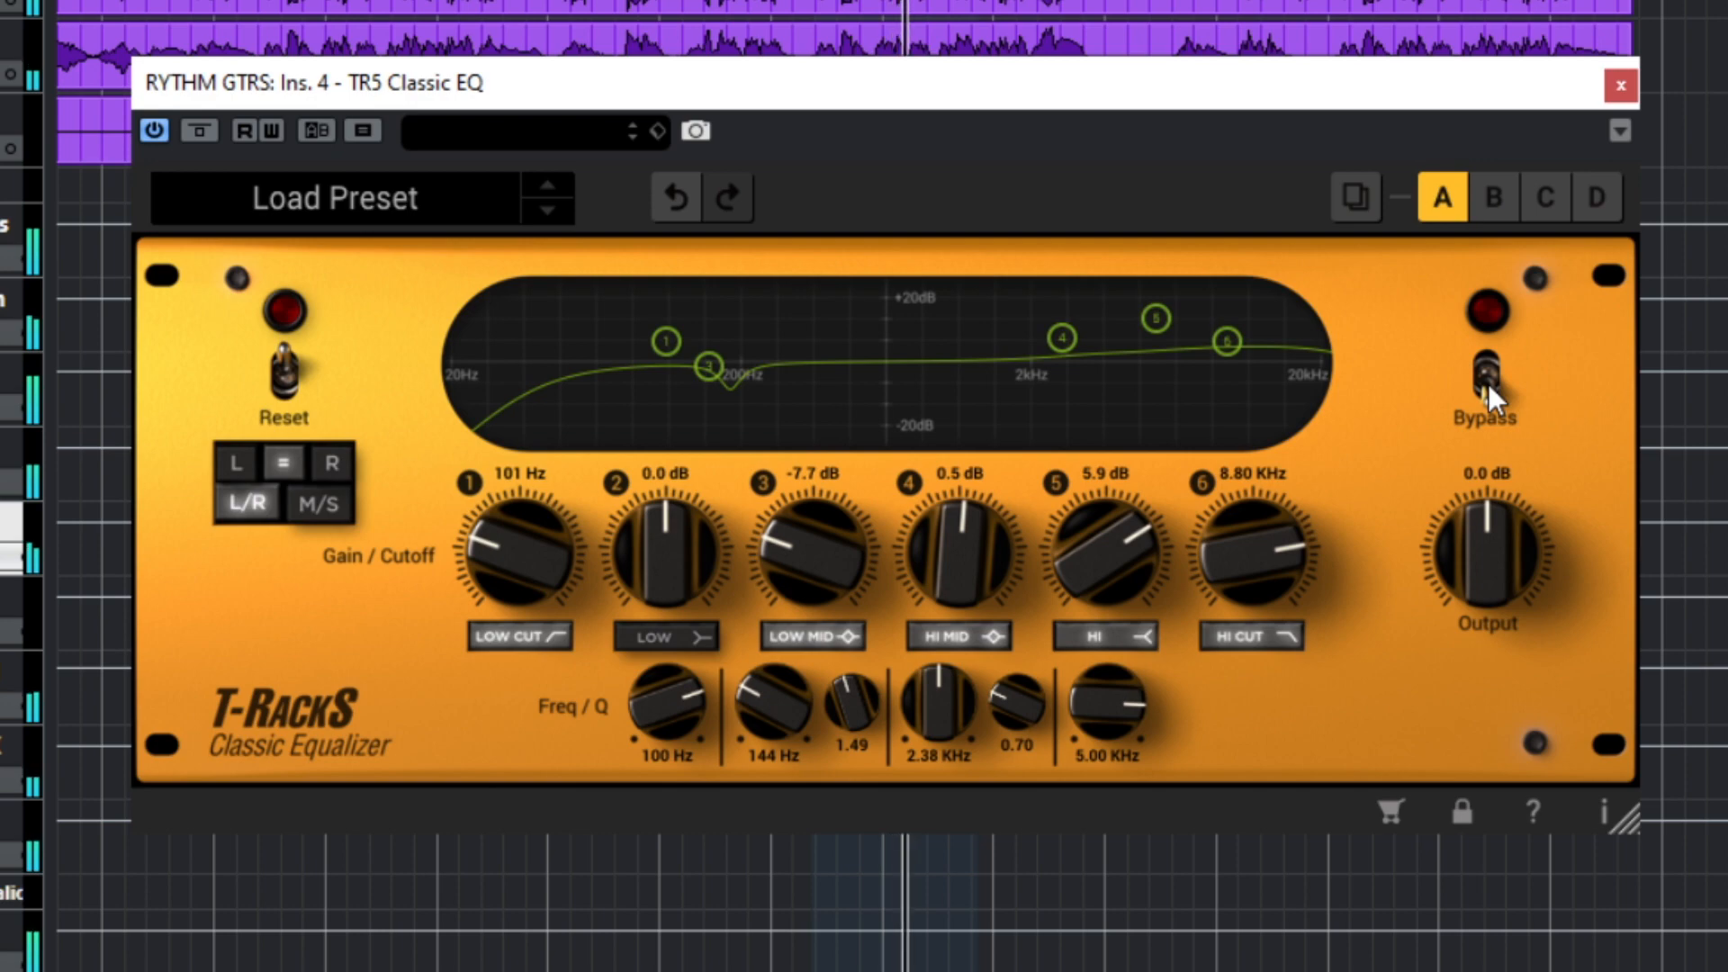
click(1488, 382)
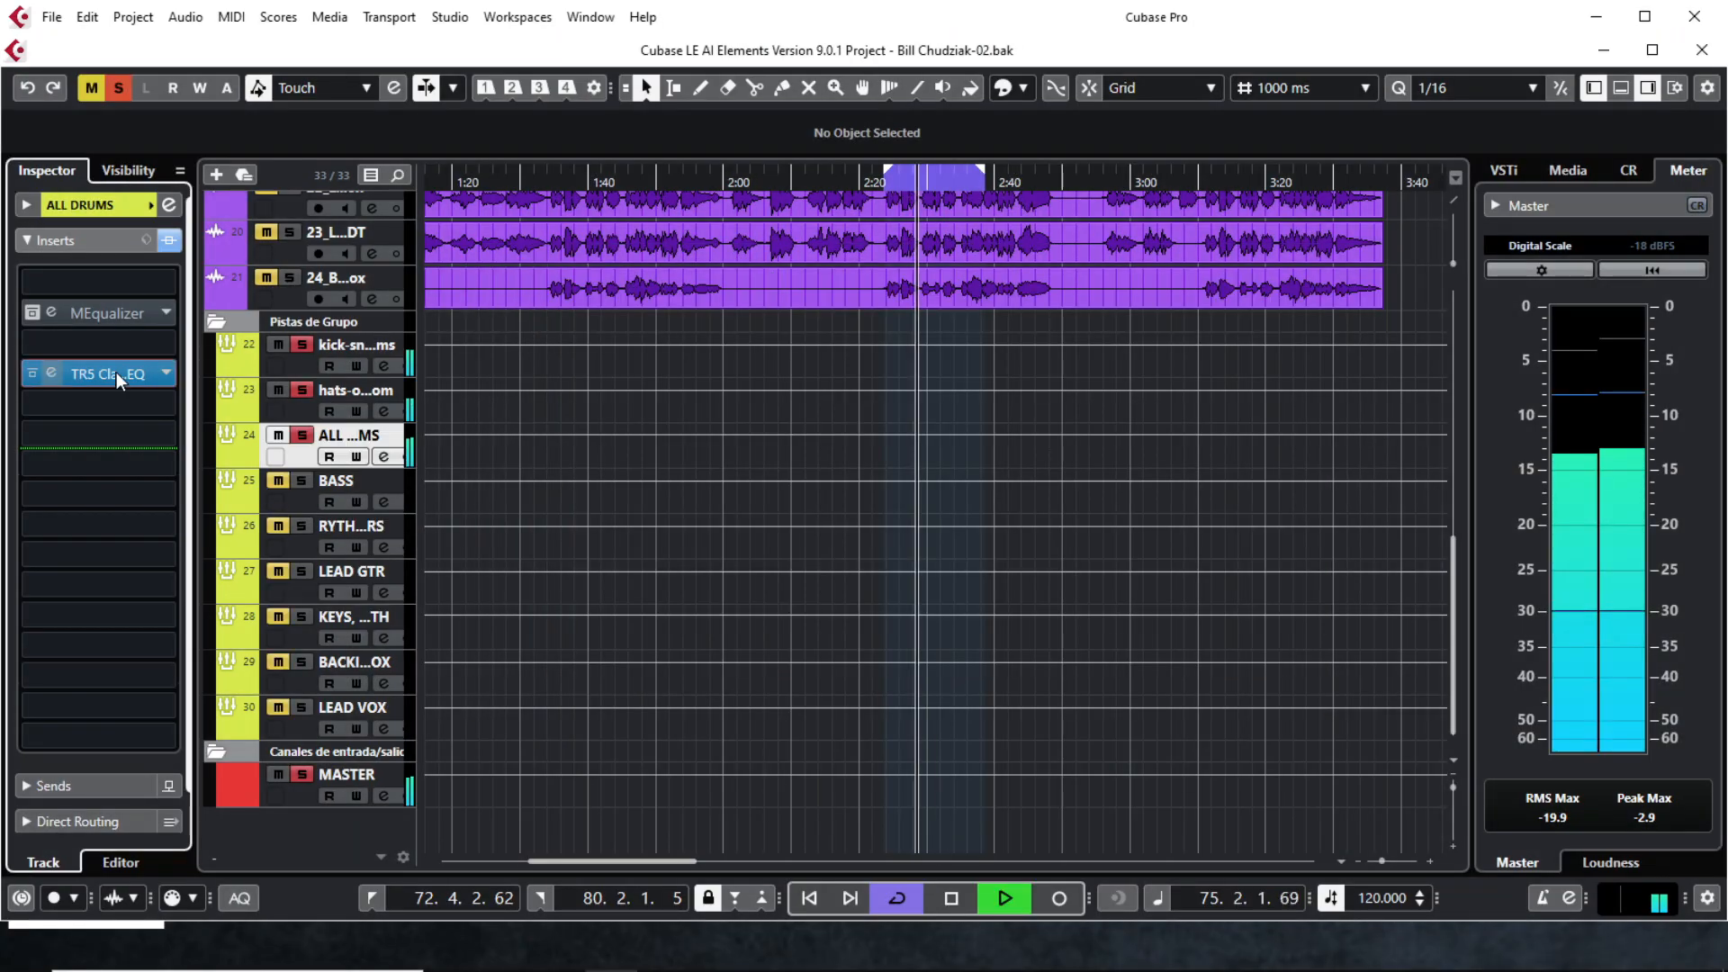
Step: Open the Classic EQ insert on the ALL DRUMS group and enable its Hi Mid and Low Mid bands
click(126, 373)
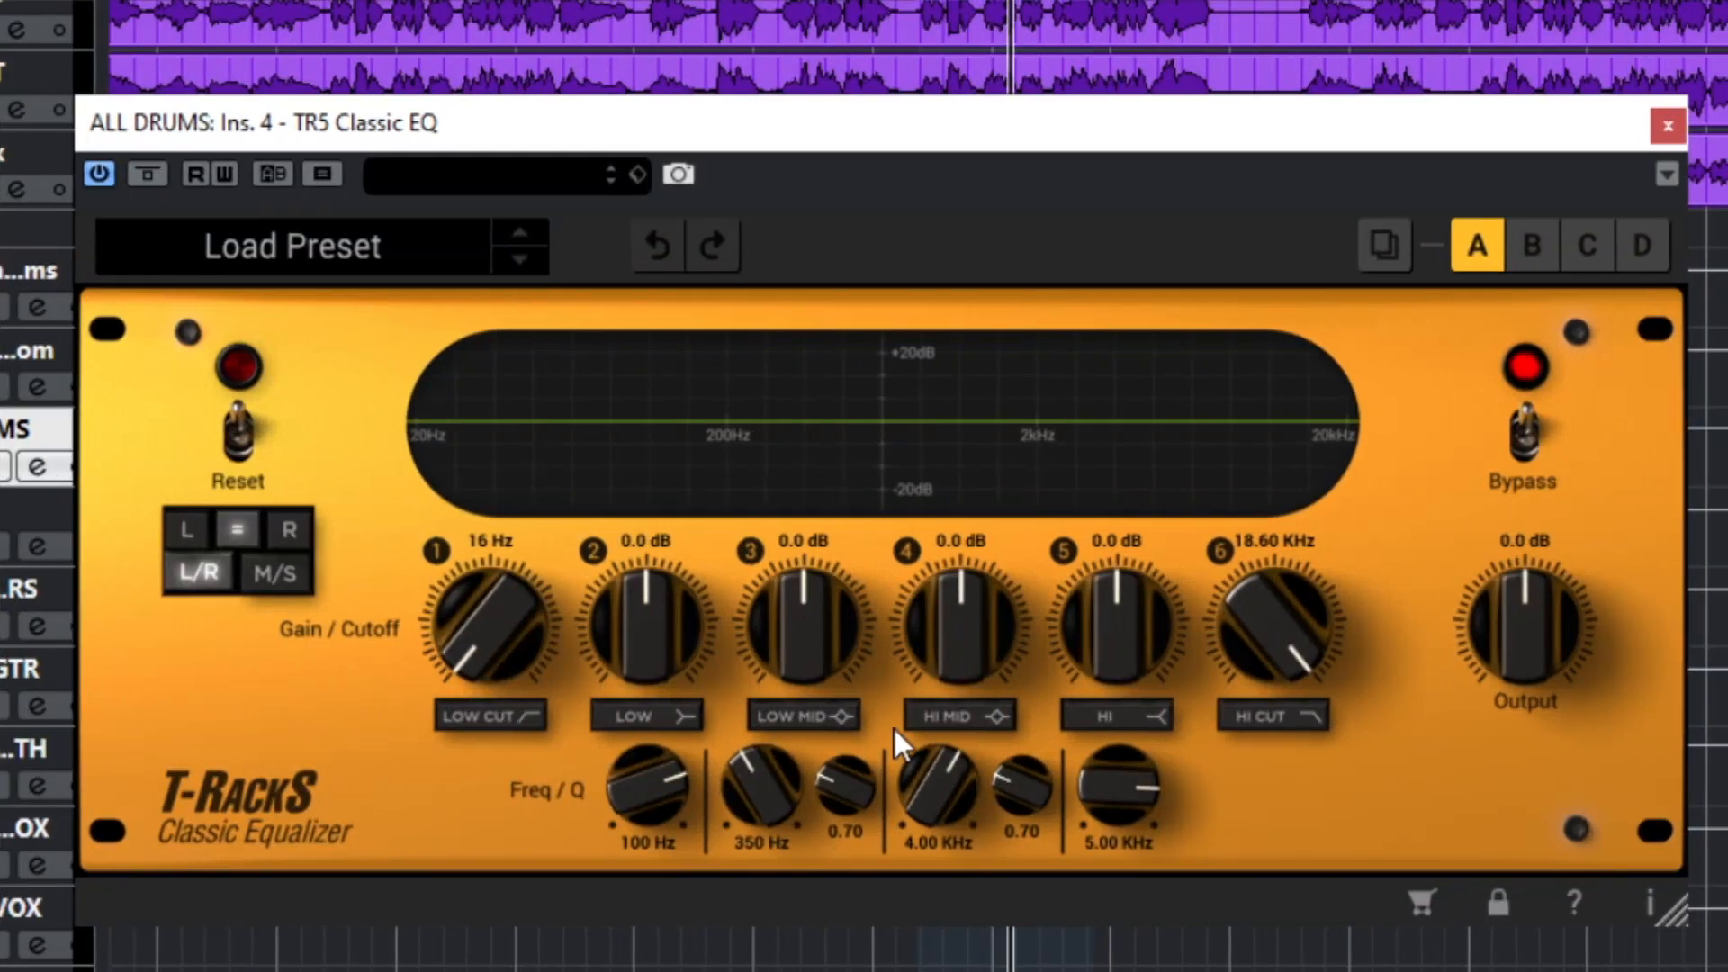
click(909, 715)
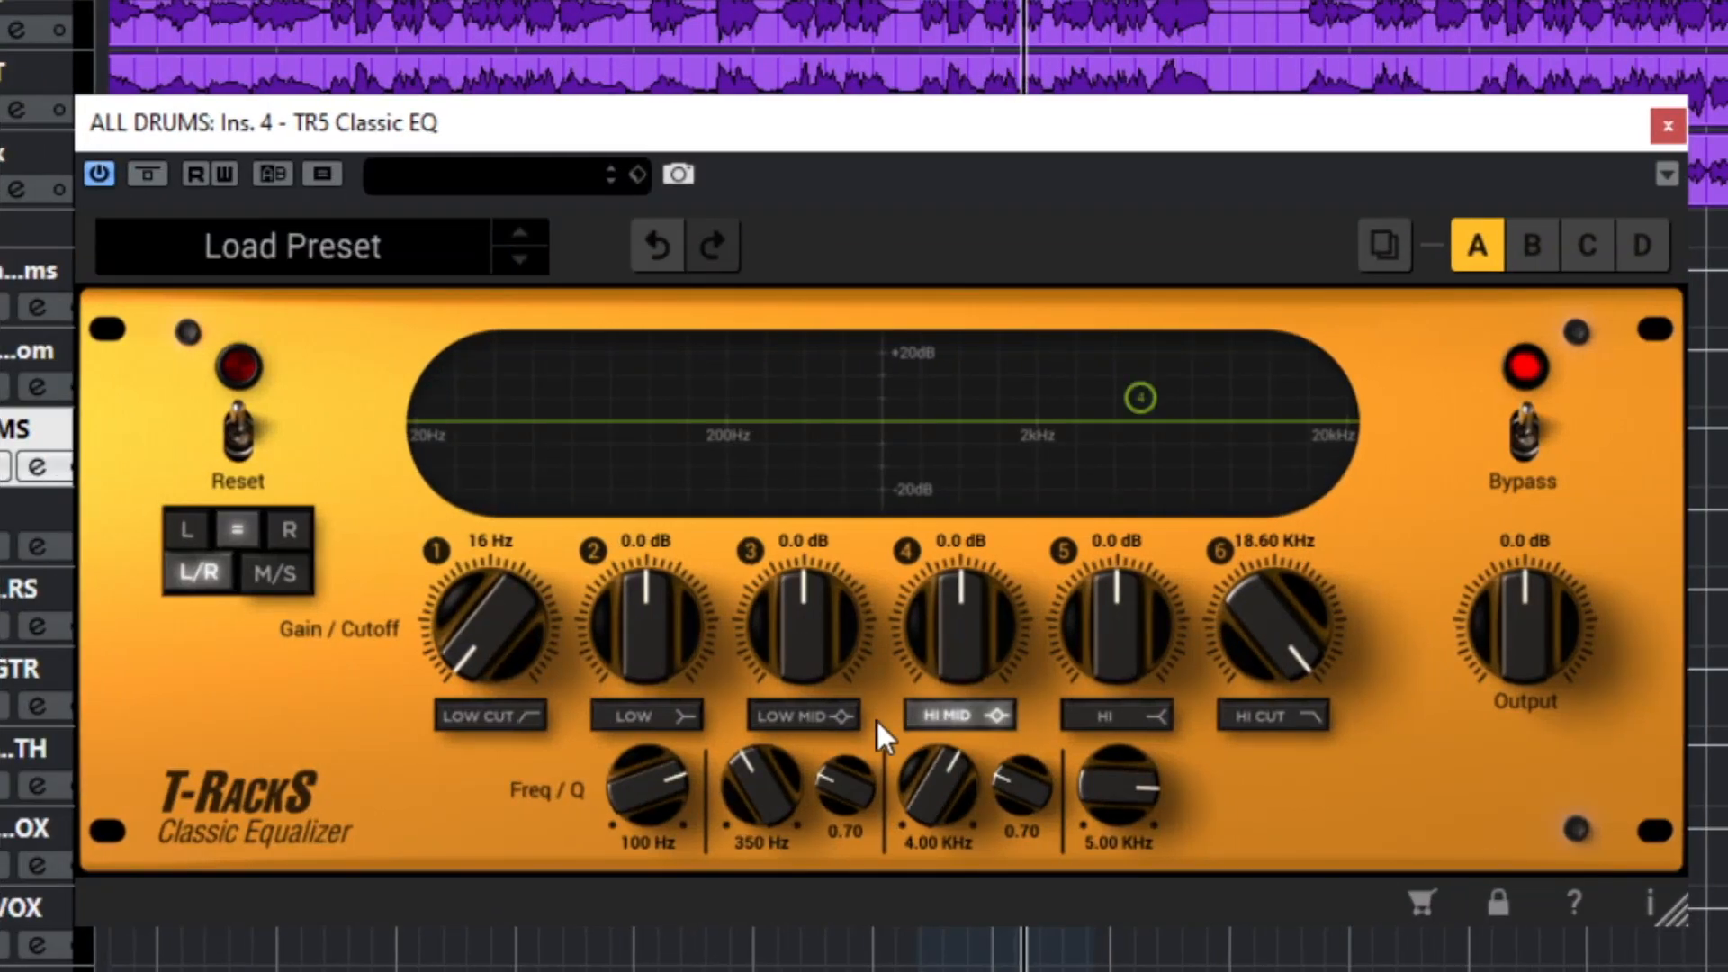
click(822, 717)
Step: Tune the drums' Low Mid band to 359 Hz using a 9.2 dB boost, and cut it to -6.8 dB with a Q of 0.46
mouse_move(812, 397)
mouse_down()
mouse_move(771, 347)
mouse_move(788, 338)
mouse_move(848, 376)
mouse_move(811, 364)
mouse_up()
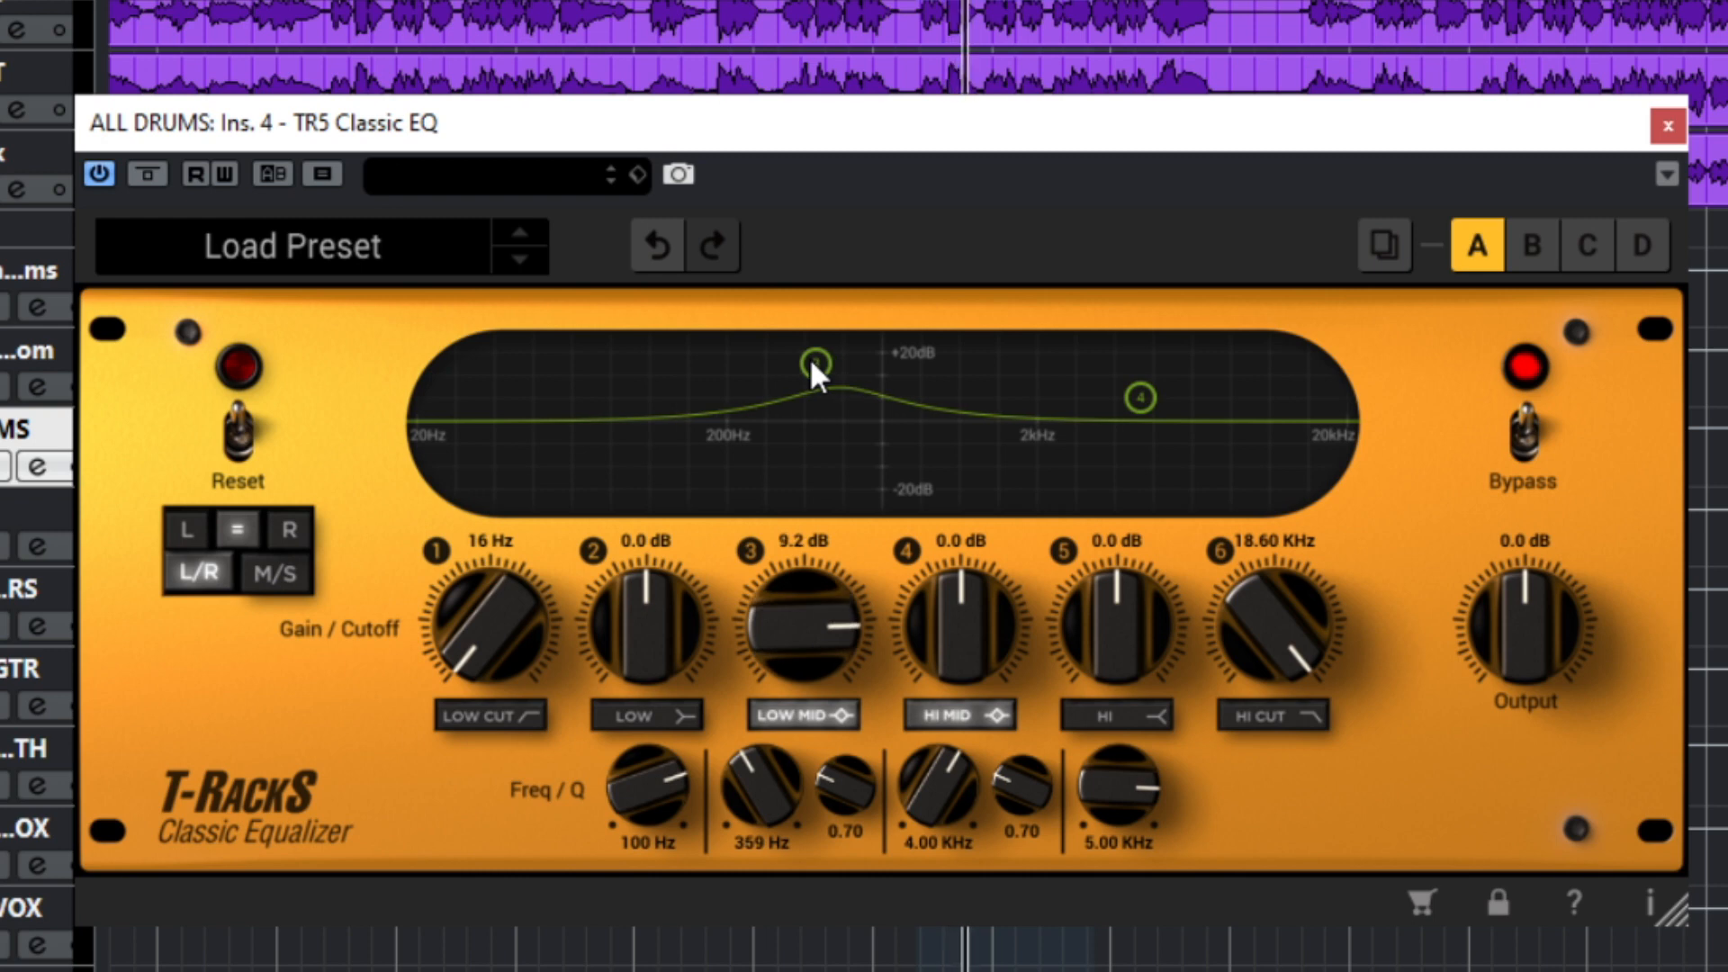
drag(833, 614, 802, 866)
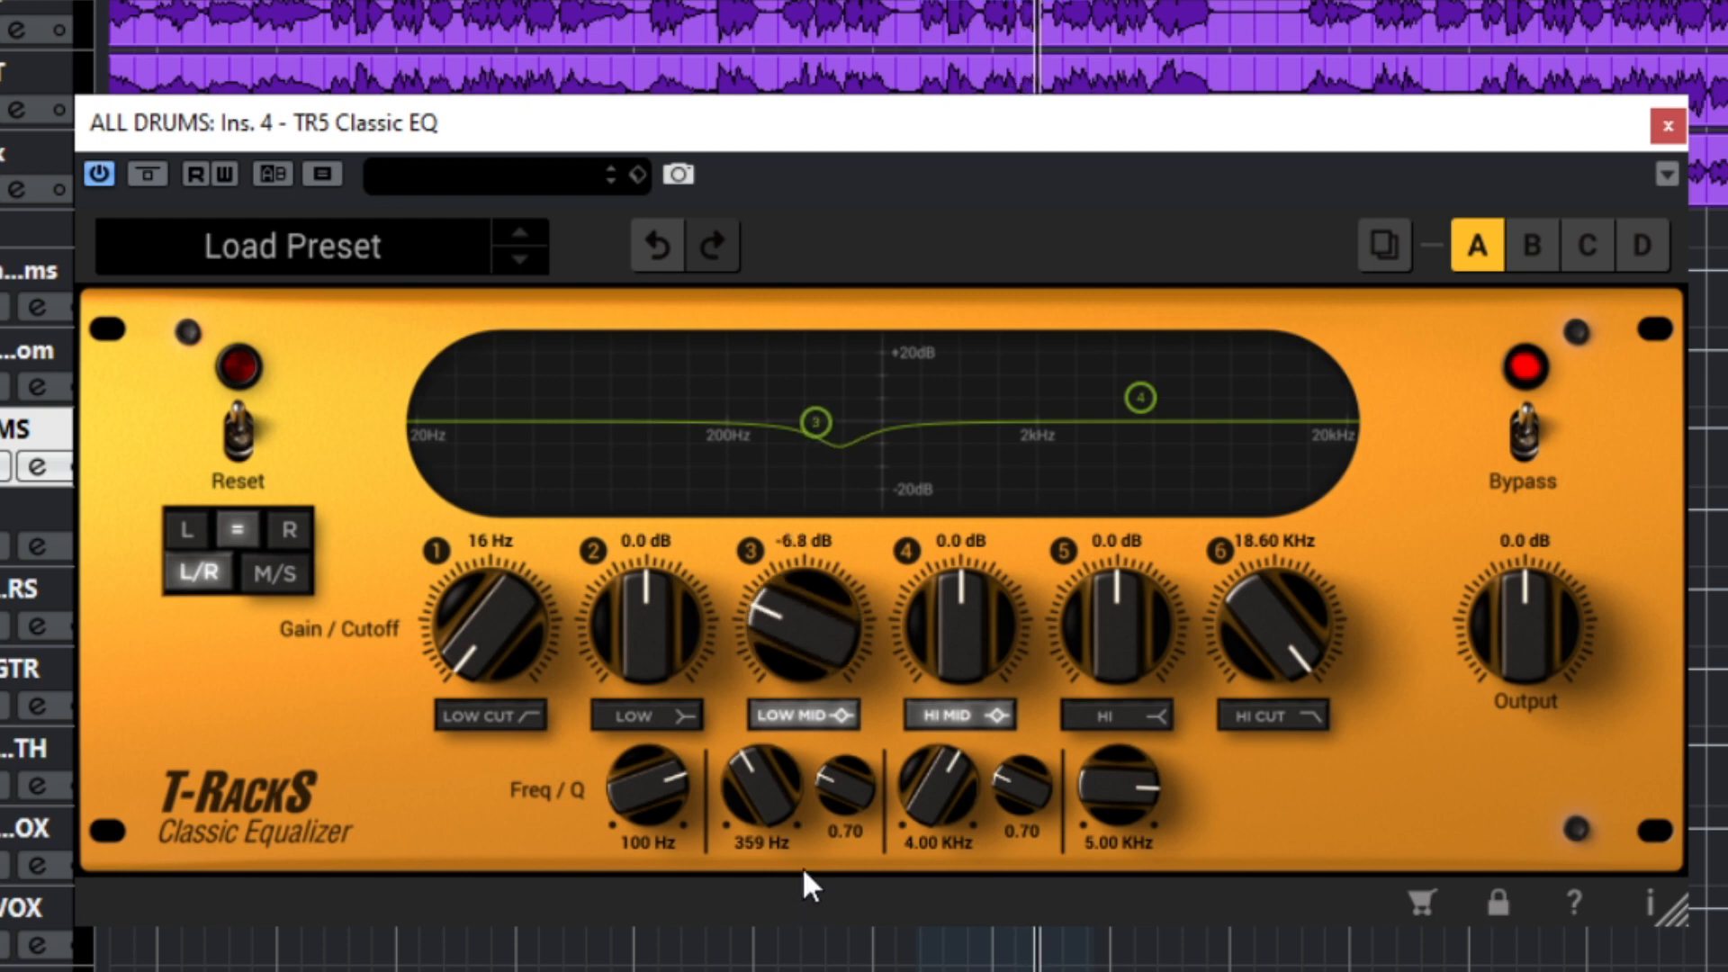
drag(833, 780, 821, 824)
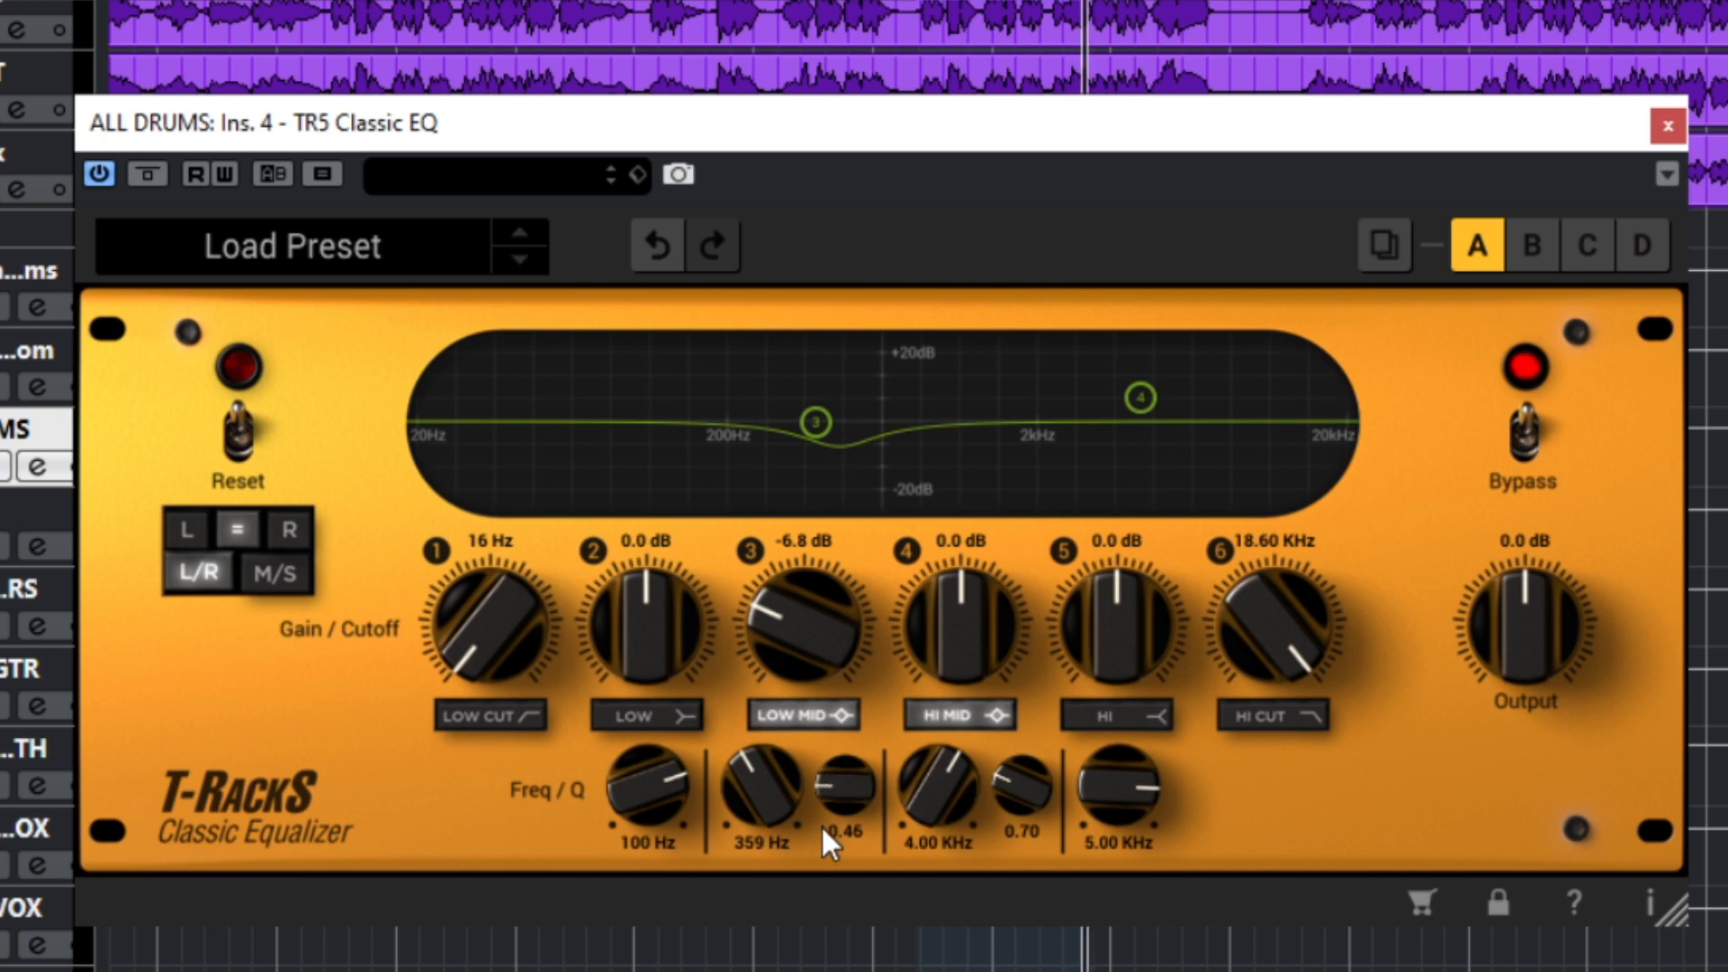
Step: Enable the drums' Low band with a 2.5 dB boost at 98 Hz and the Hi band with 2.0 dB at 5.65 kHz
click(671, 711)
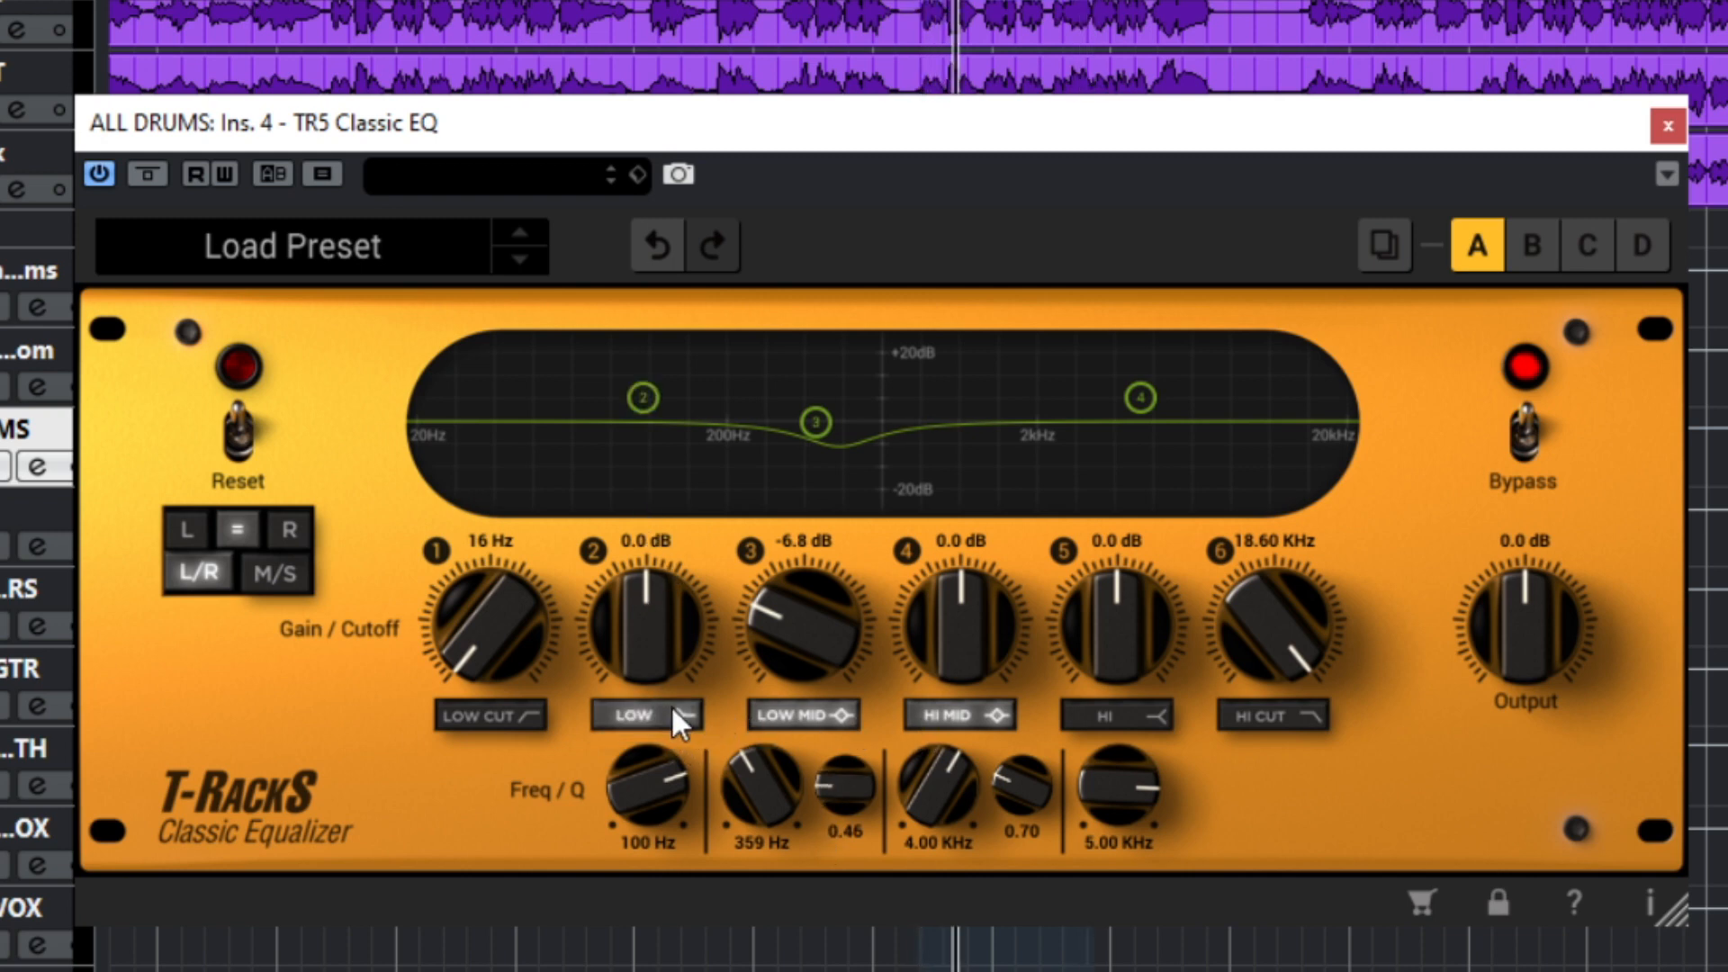
mouse_move(652, 400)
mouse_down()
mouse_move(663, 344)
mouse_move(621, 385)
mouse_move(642, 389)
mouse_up()
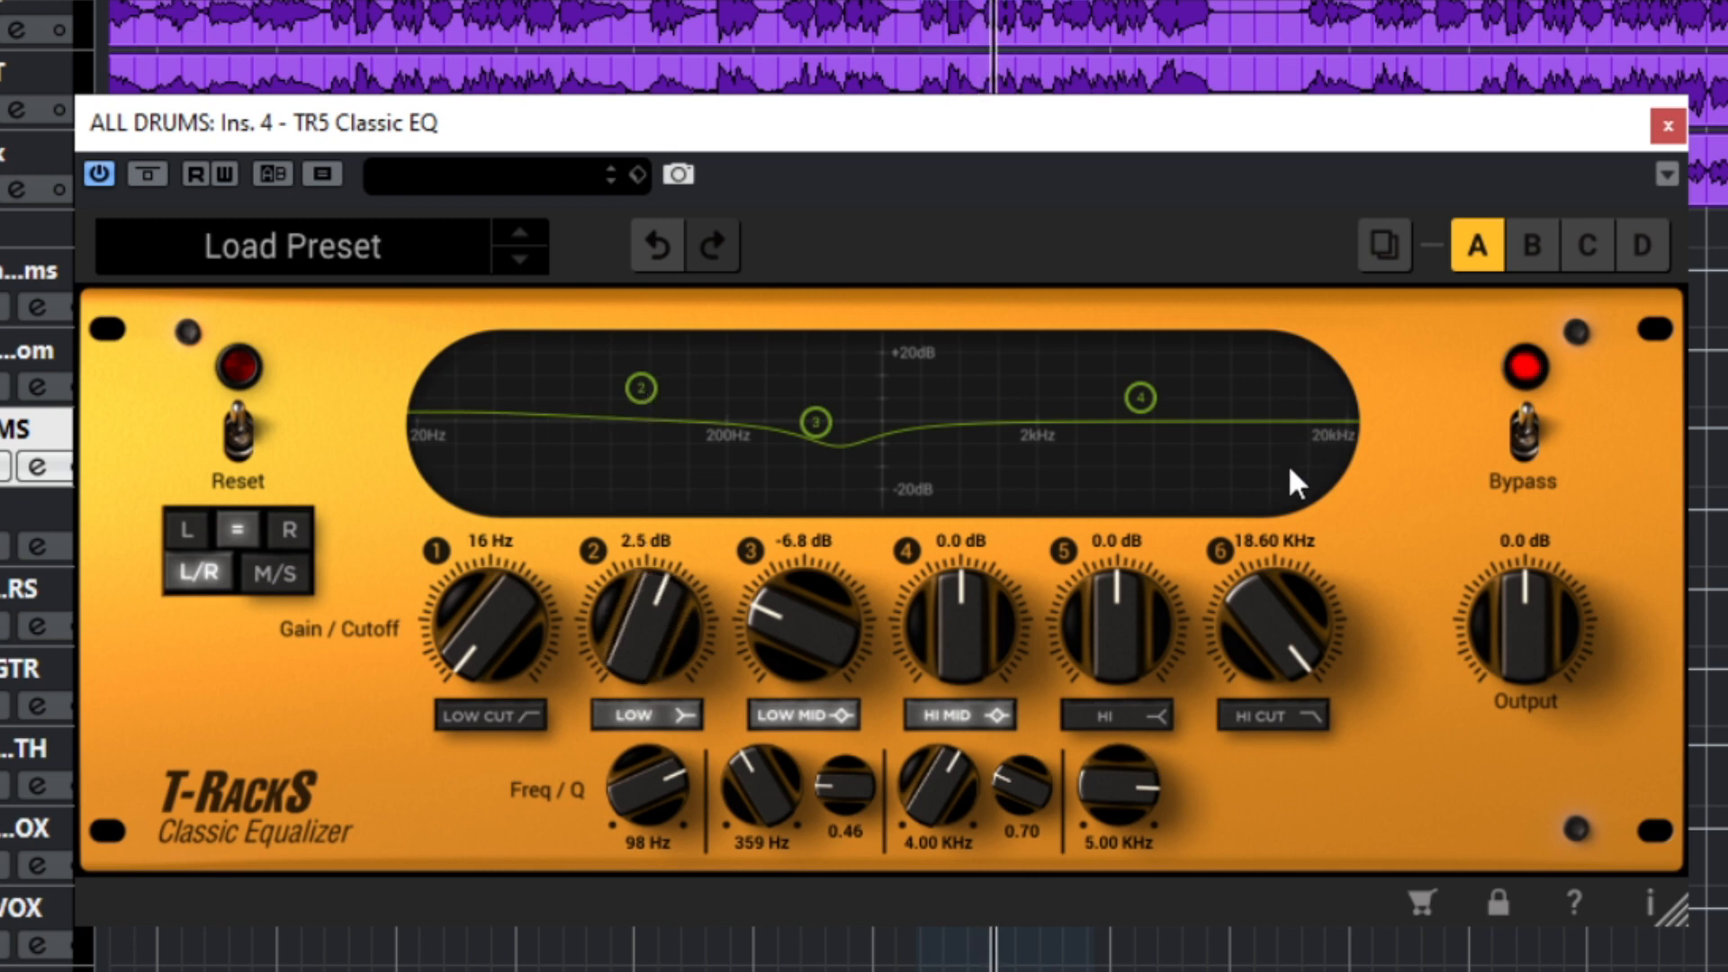
click(1152, 716)
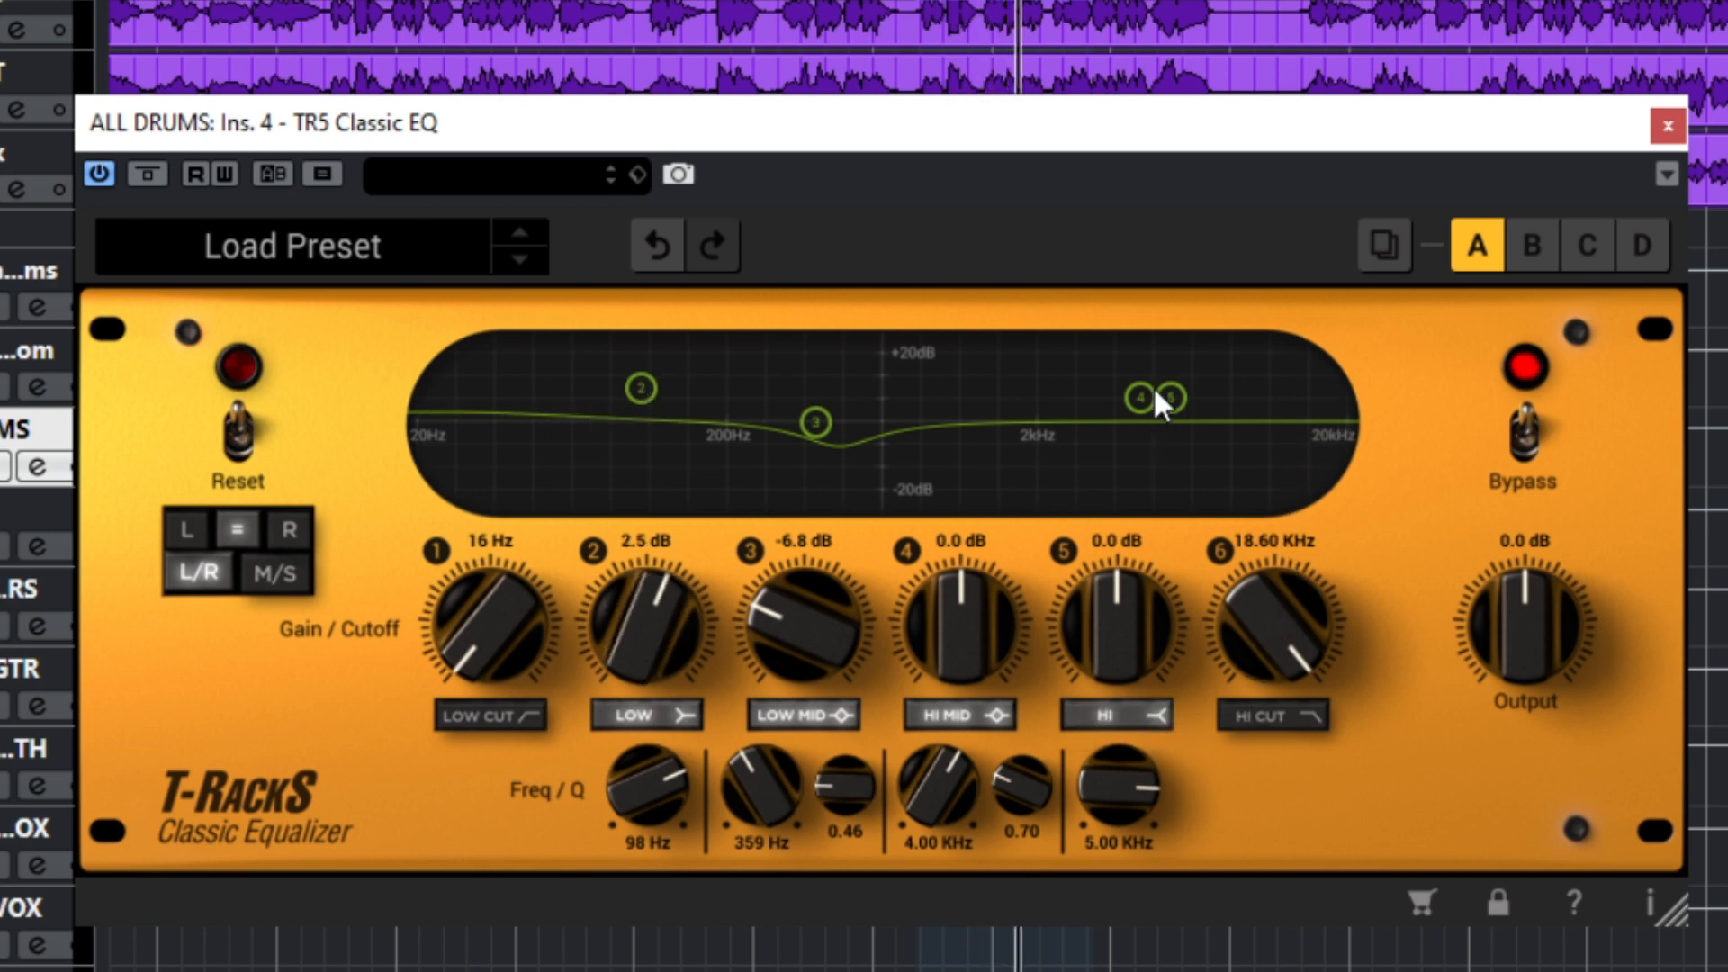
drag(1093, 592, 1102, 558)
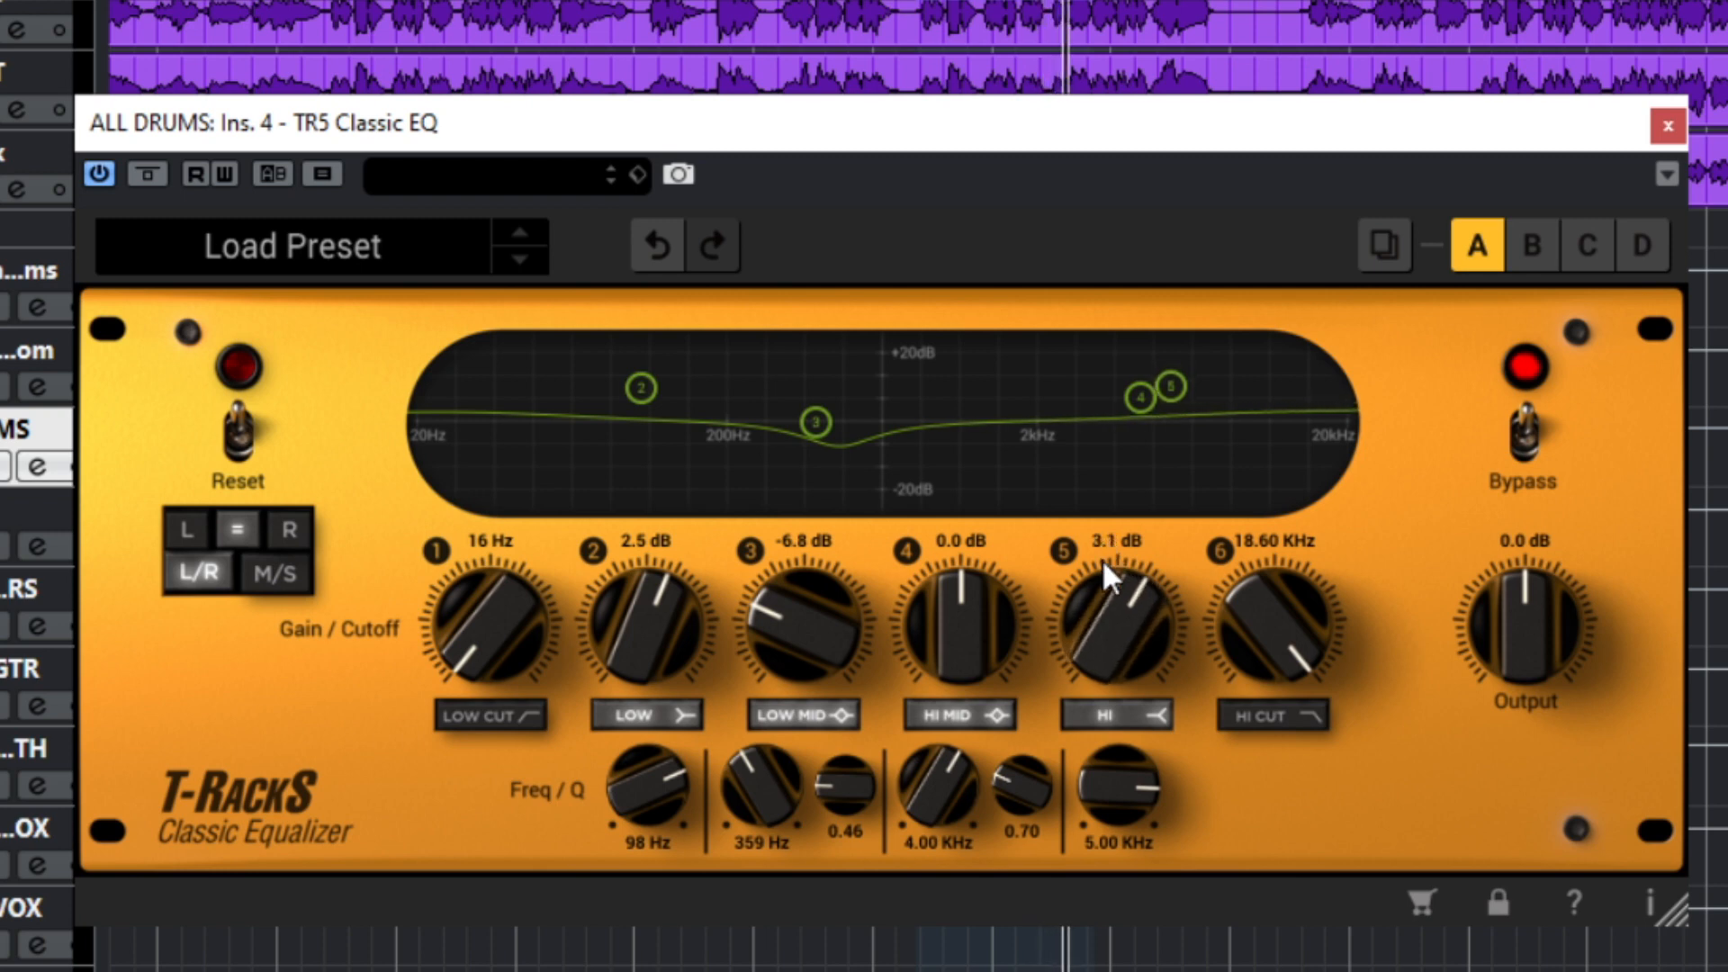
drag(1107, 781, 1105, 762)
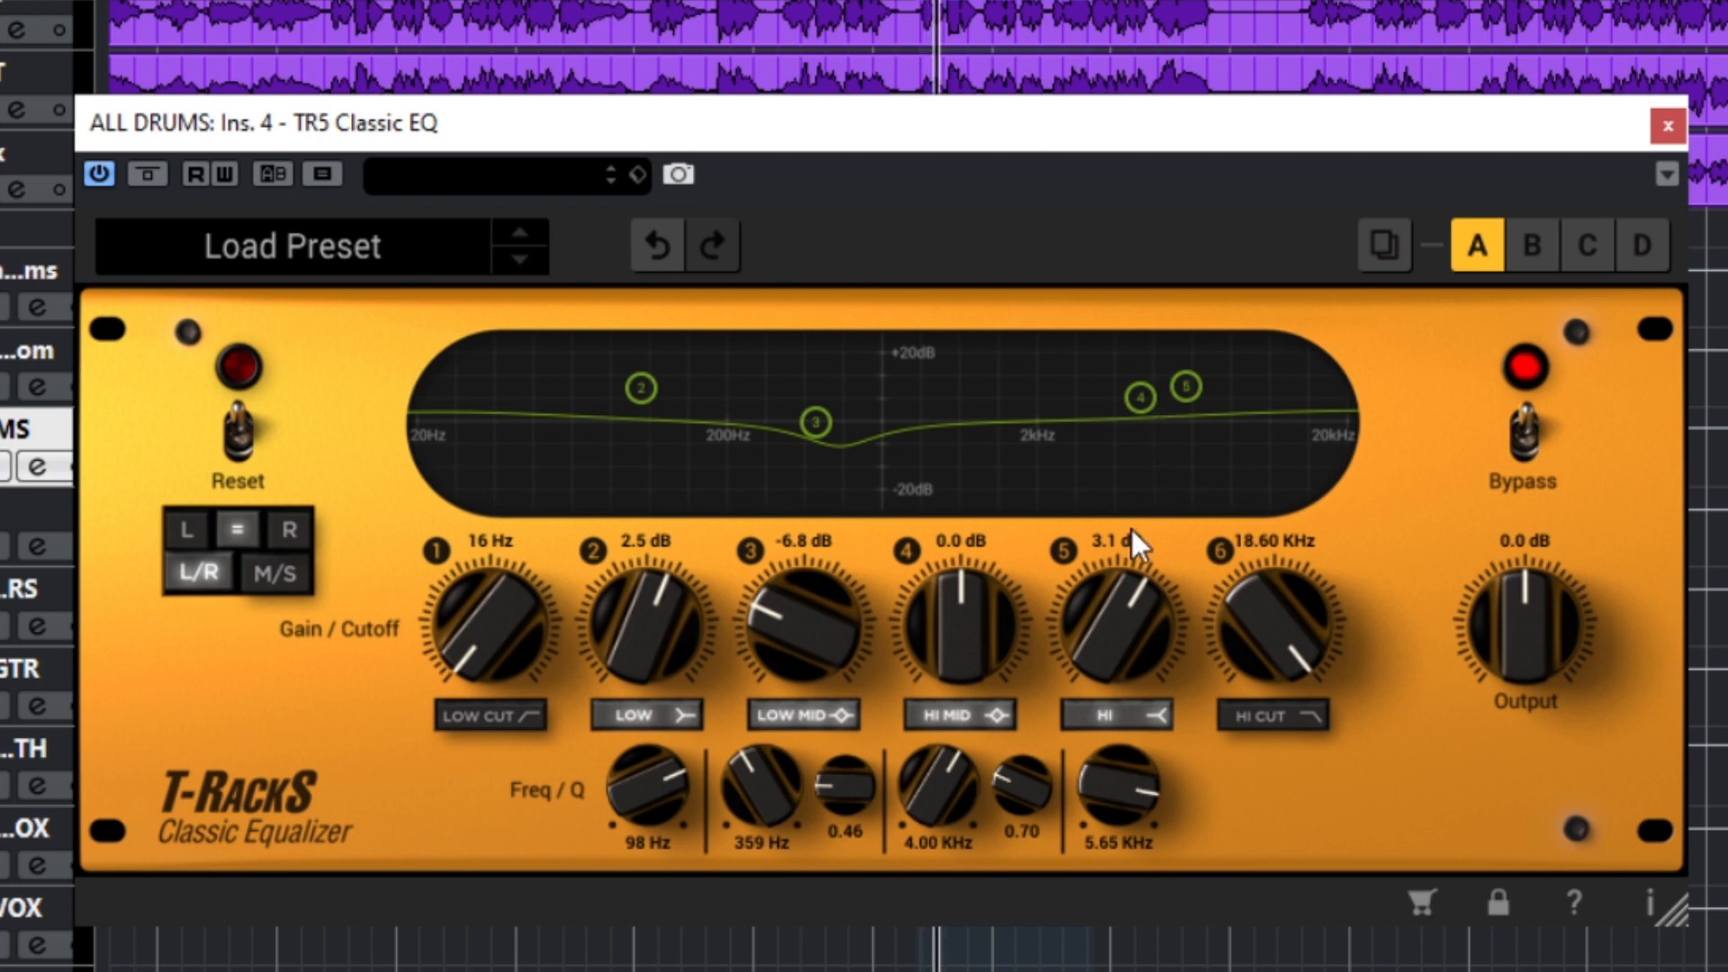
drag(1114, 584, 1110, 602)
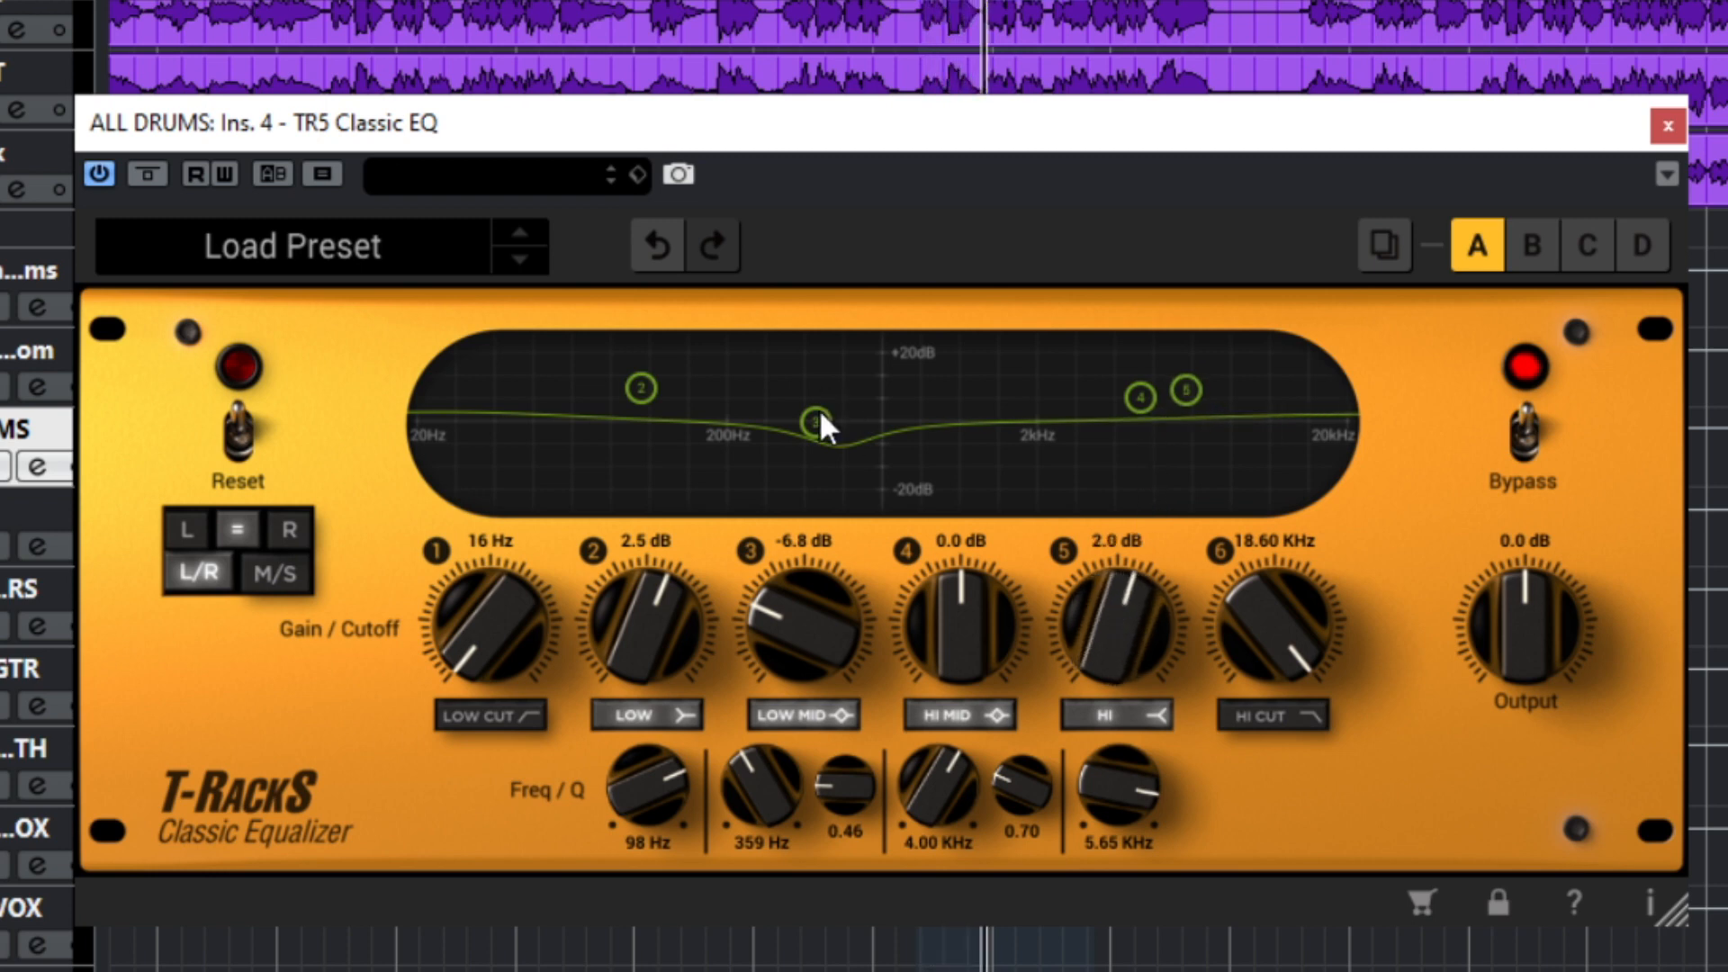
Step: Deepen the drums' Low Mid cut to -8.1 dB with a Q of 0.39 and compare the result against bypass
drag(819, 415, 819, 417)
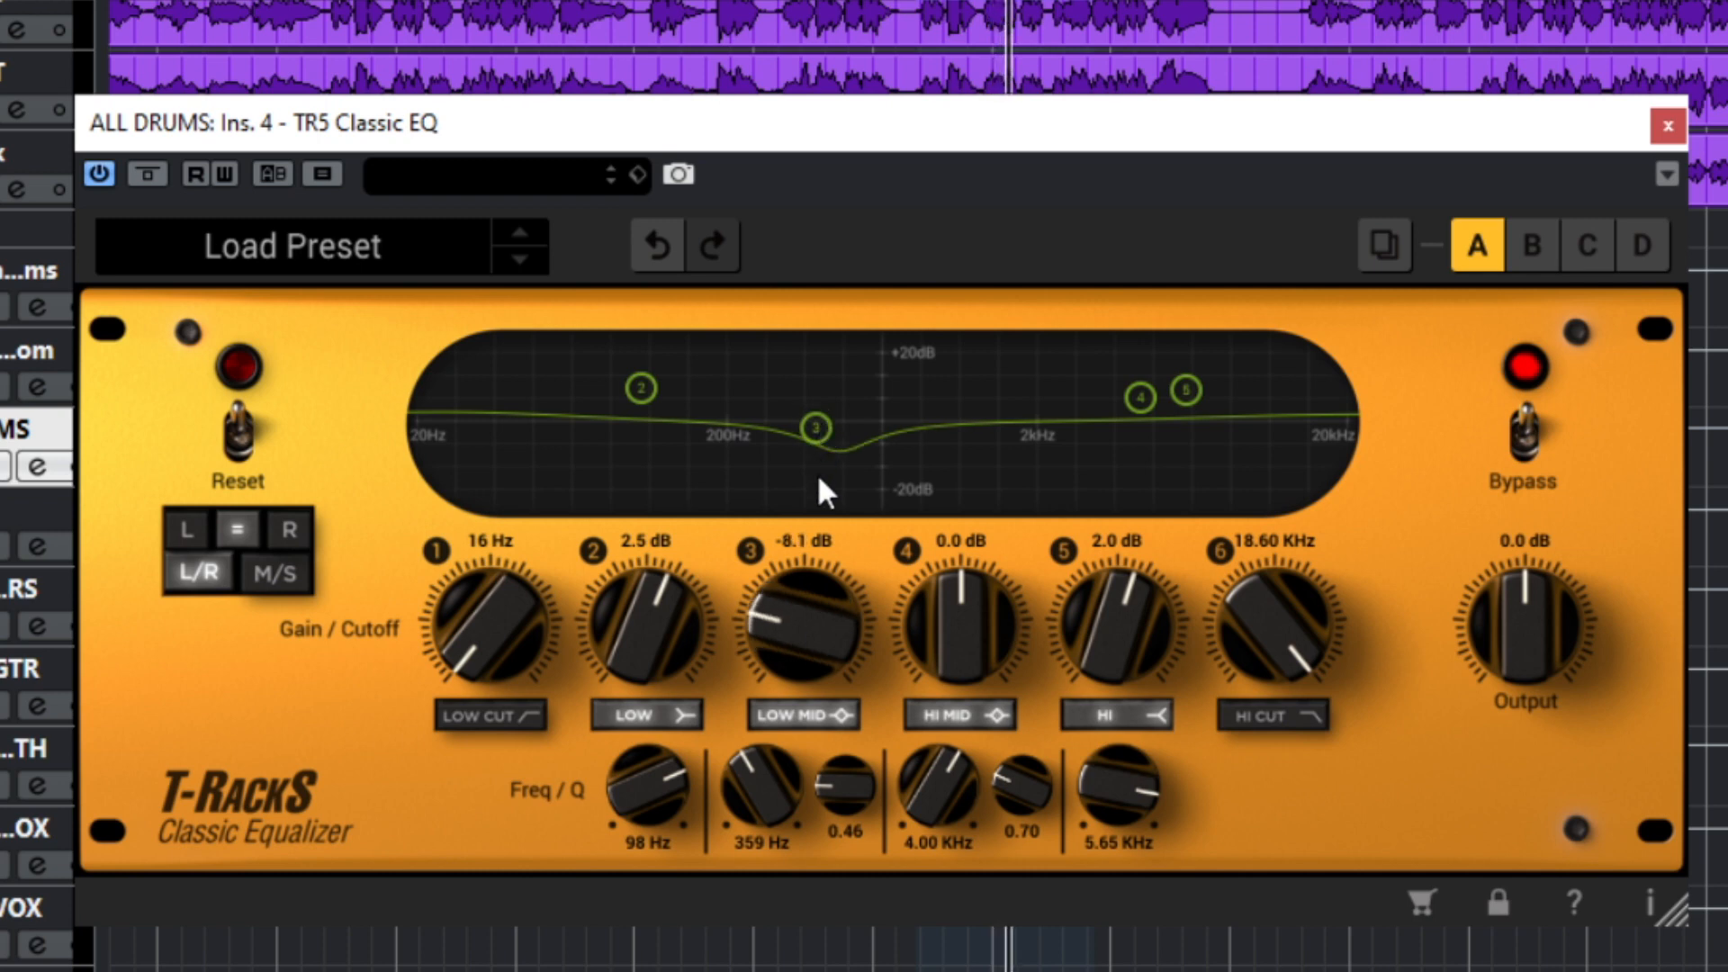
mouse_move(821, 775)
mouse_down()
mouse_move(830, 823)
mouse_move(829, 795)
mouse_up()
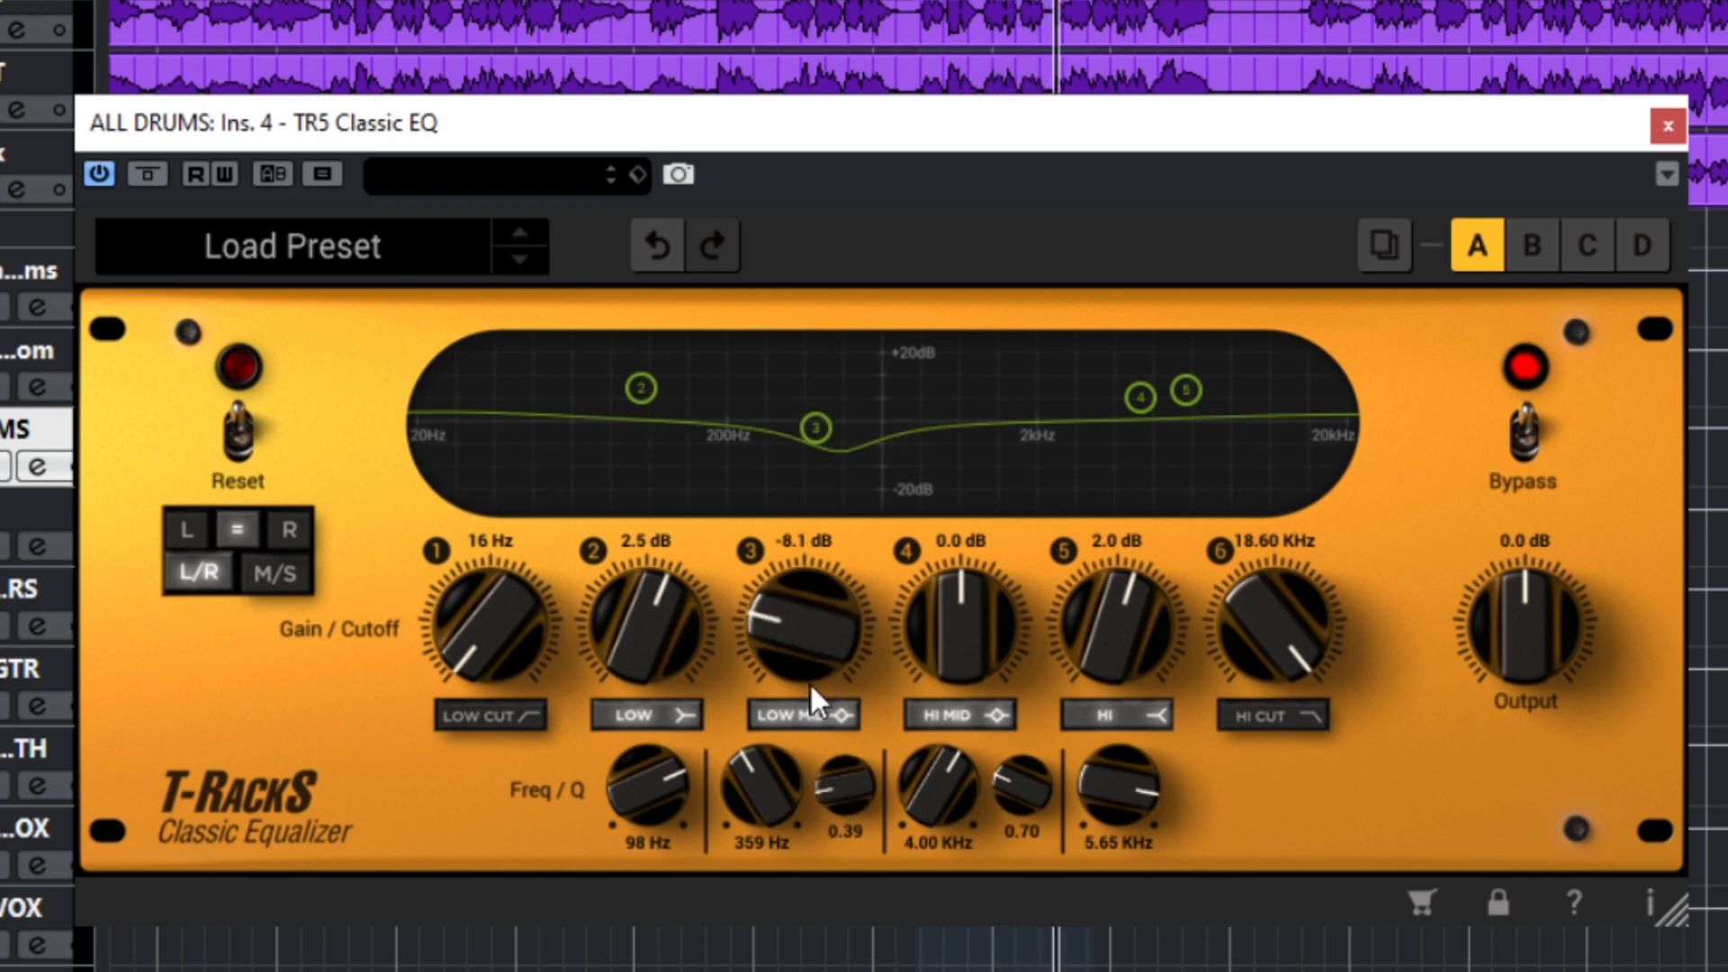
click(1525, 437)
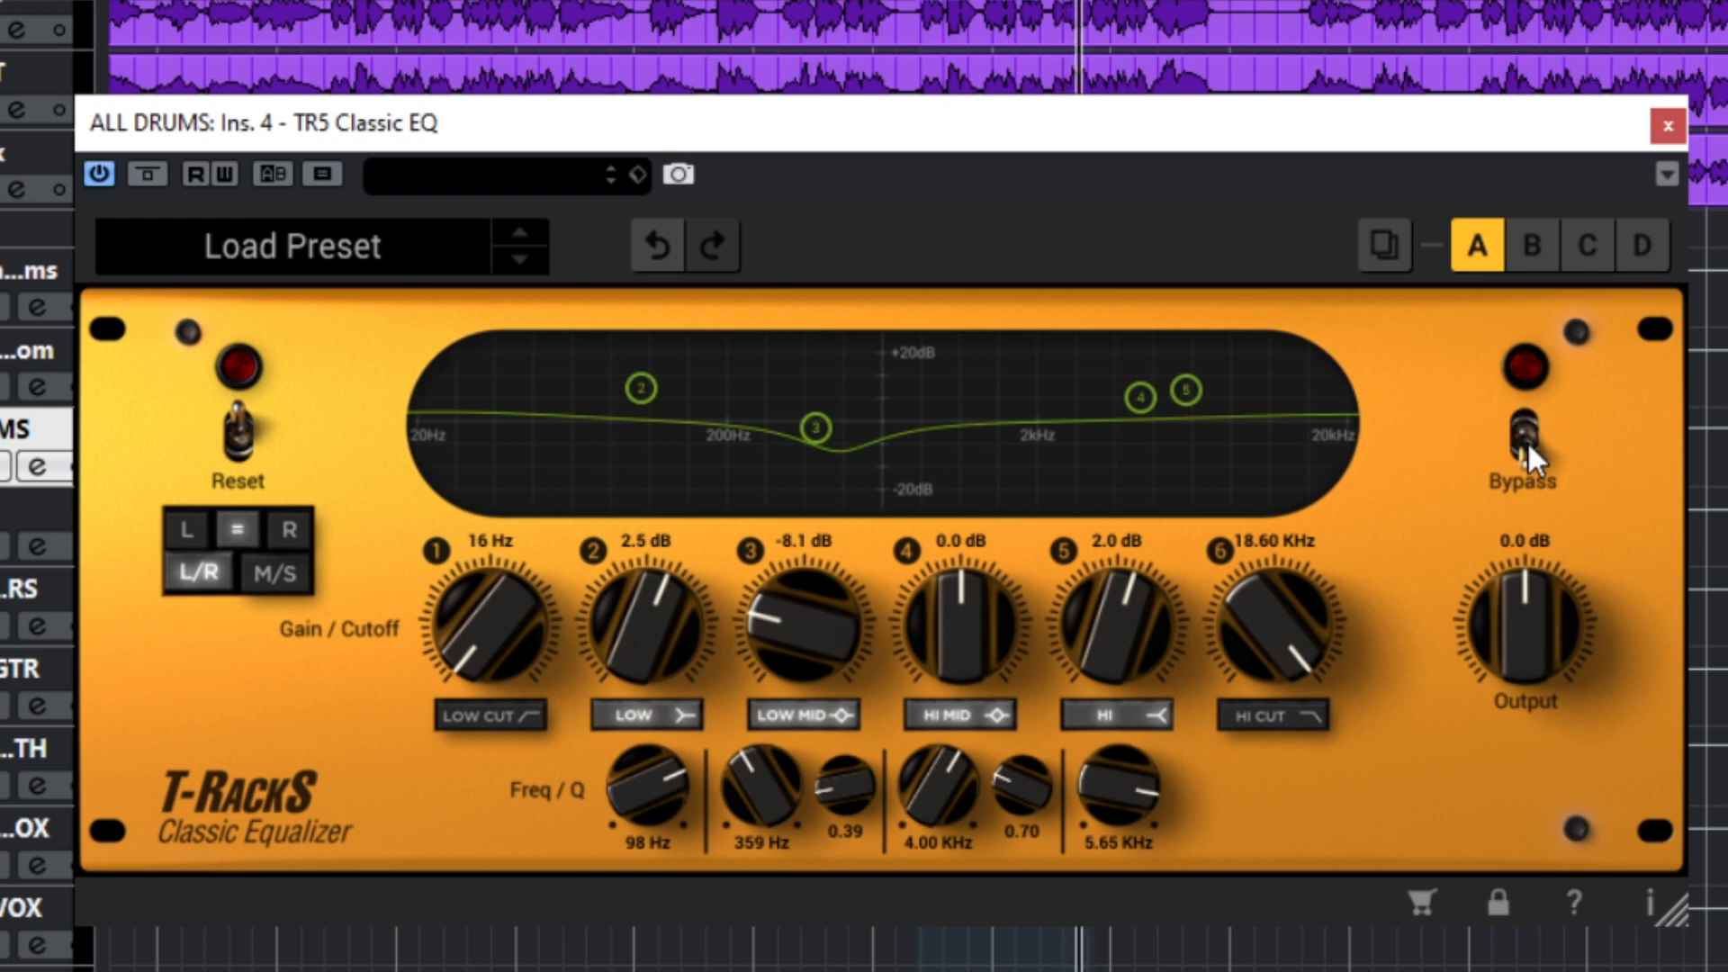
click(1527, 441)
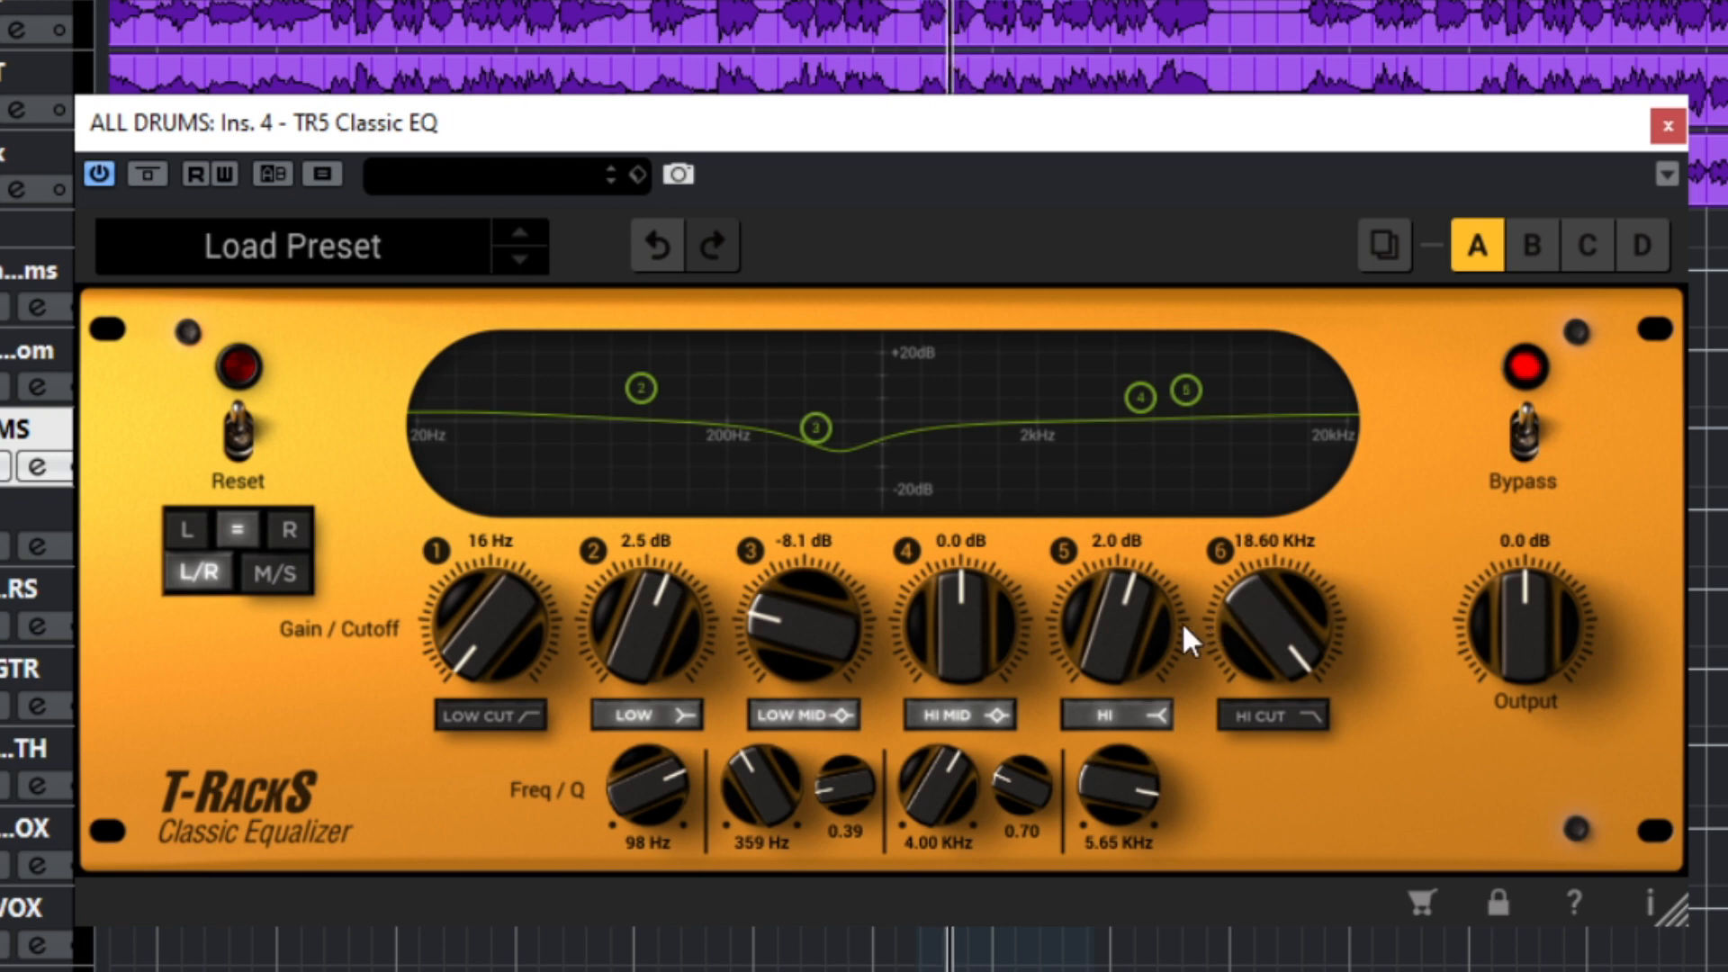
Step: Fine-tune the drum equalizer's Low gain to 2.8 dB and Hi gain to 1.9 dB, checking against bypass
drag(1135, 634, 1134, 645)
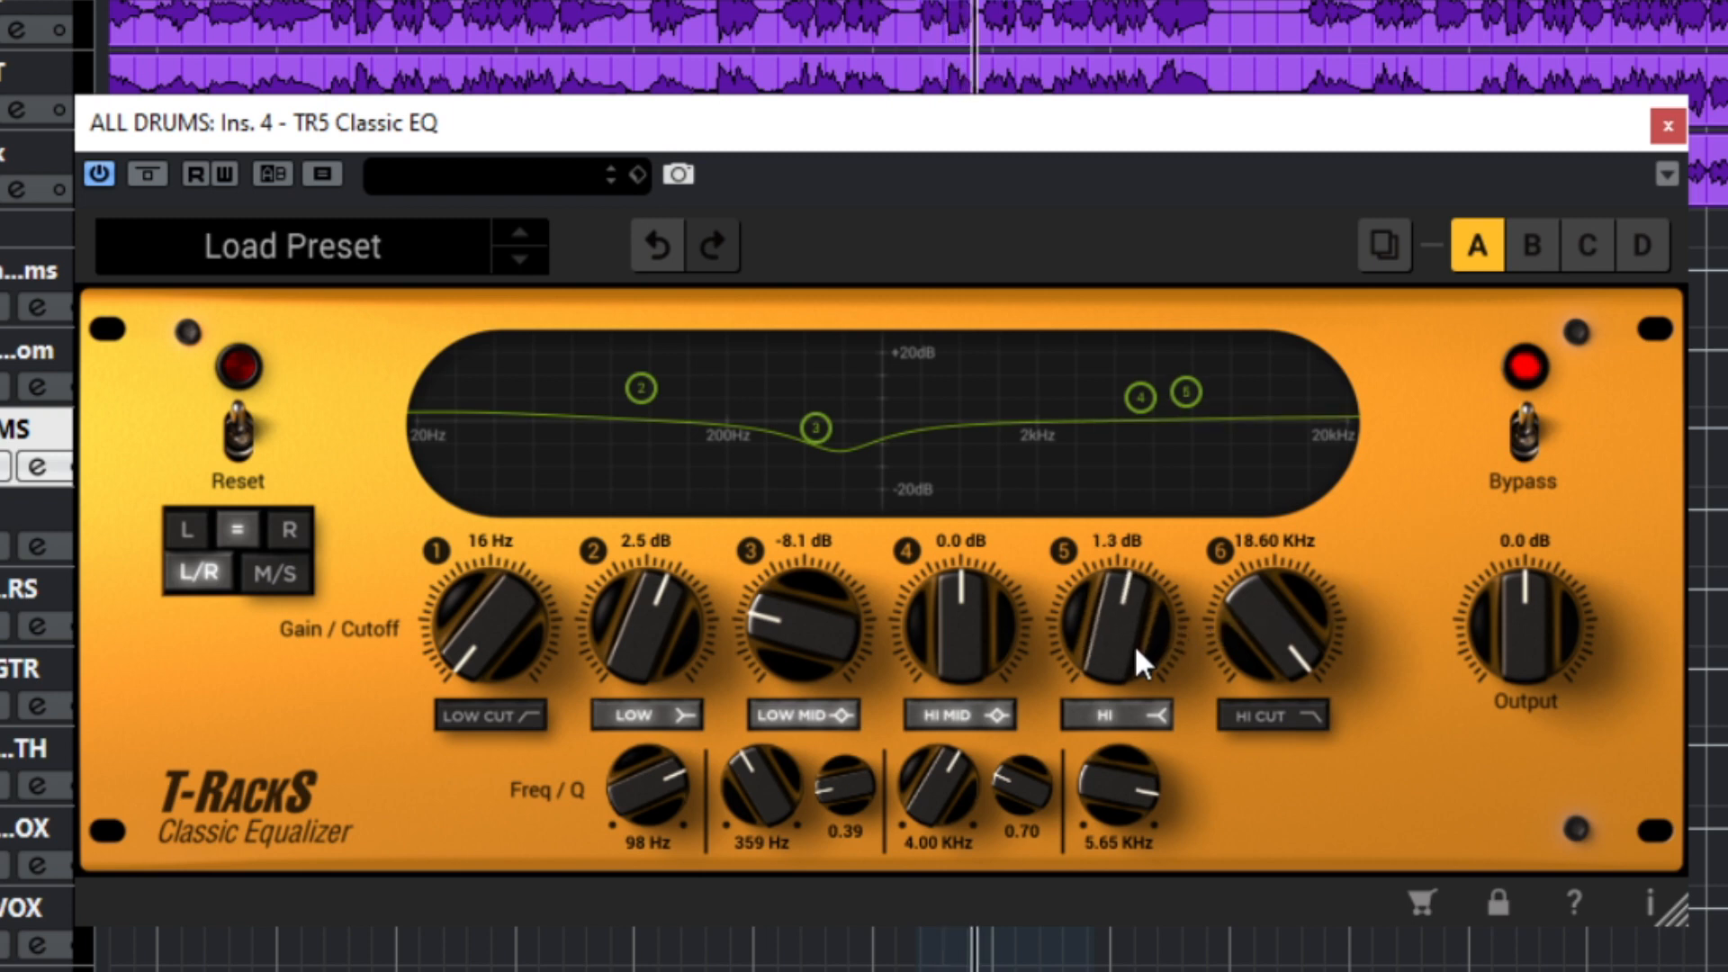
click(1526, 447)
drag(633, 638, 634, 632)
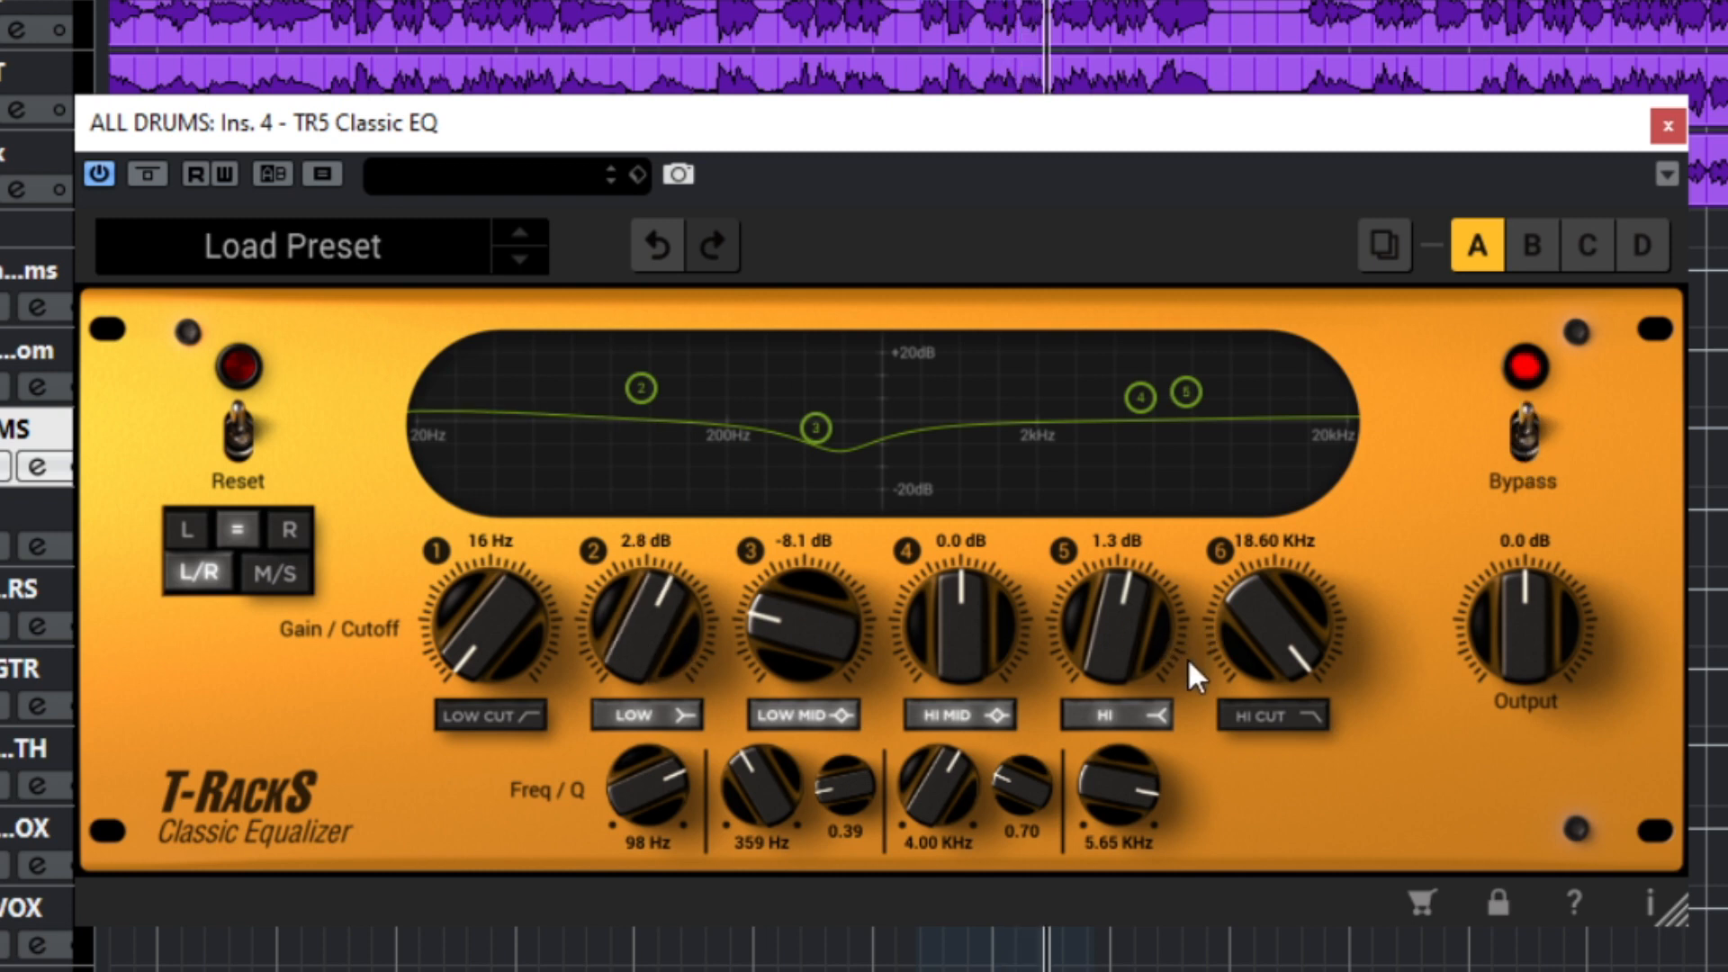
drag(1140, 664, 1138, 648)
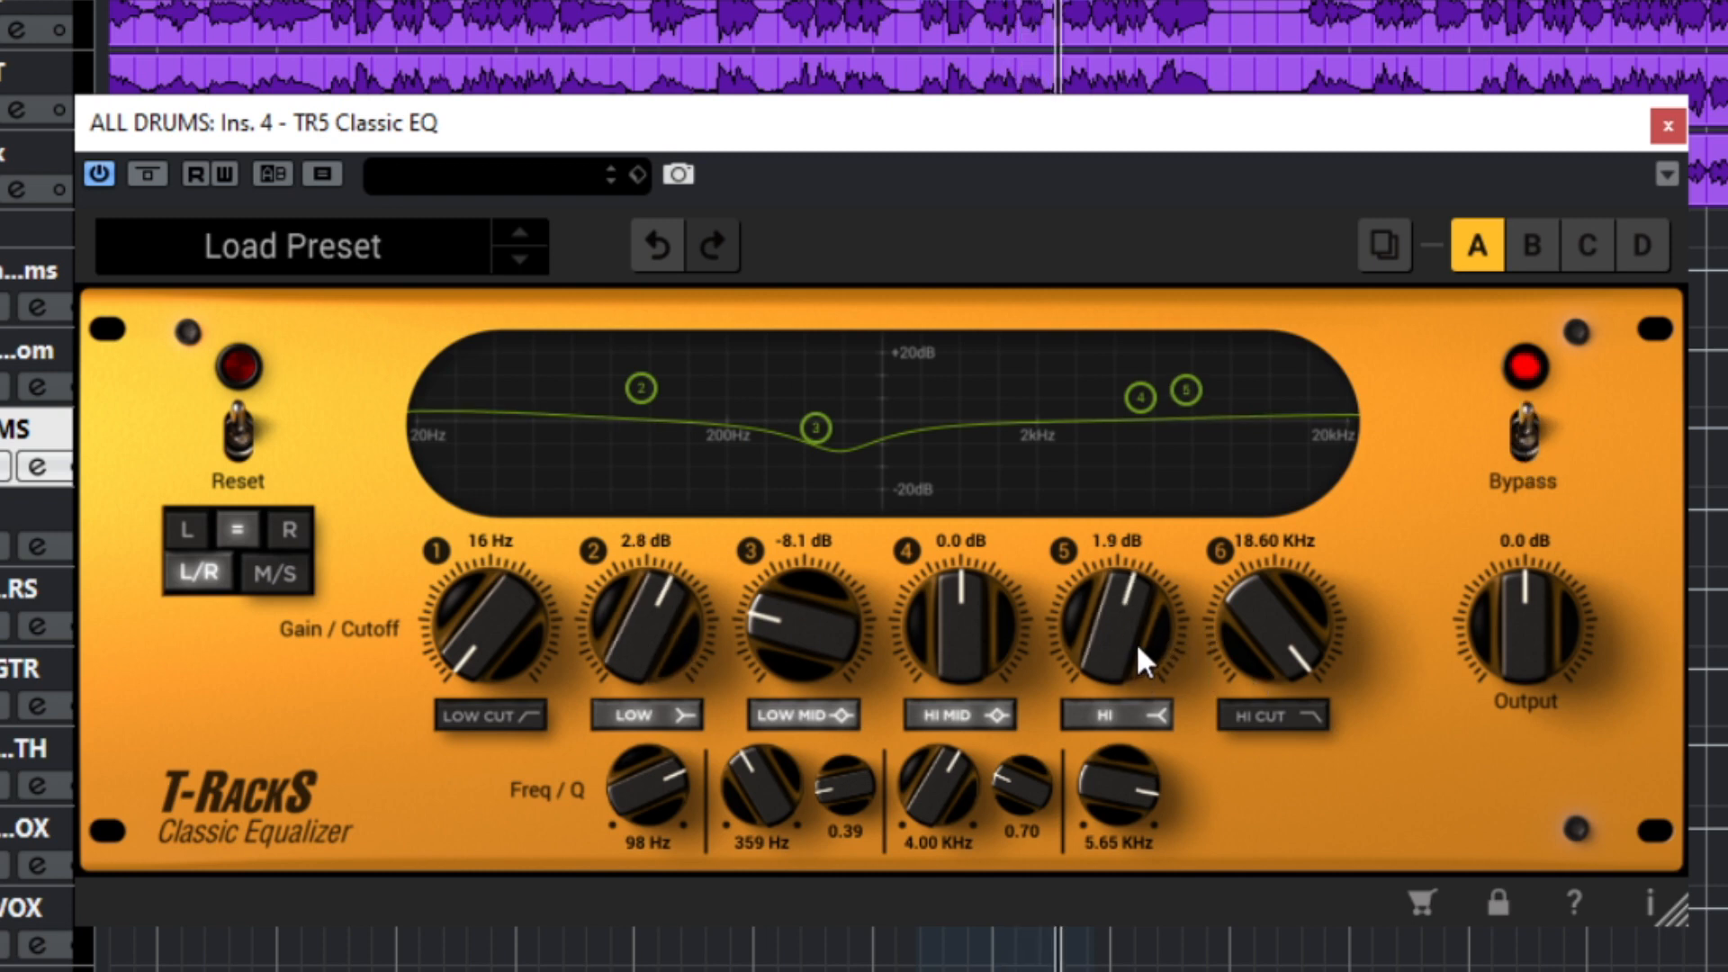
Step: Switch the drum equalizer's bypass on and off to compare the drums with and without processing
click(1525, 438)
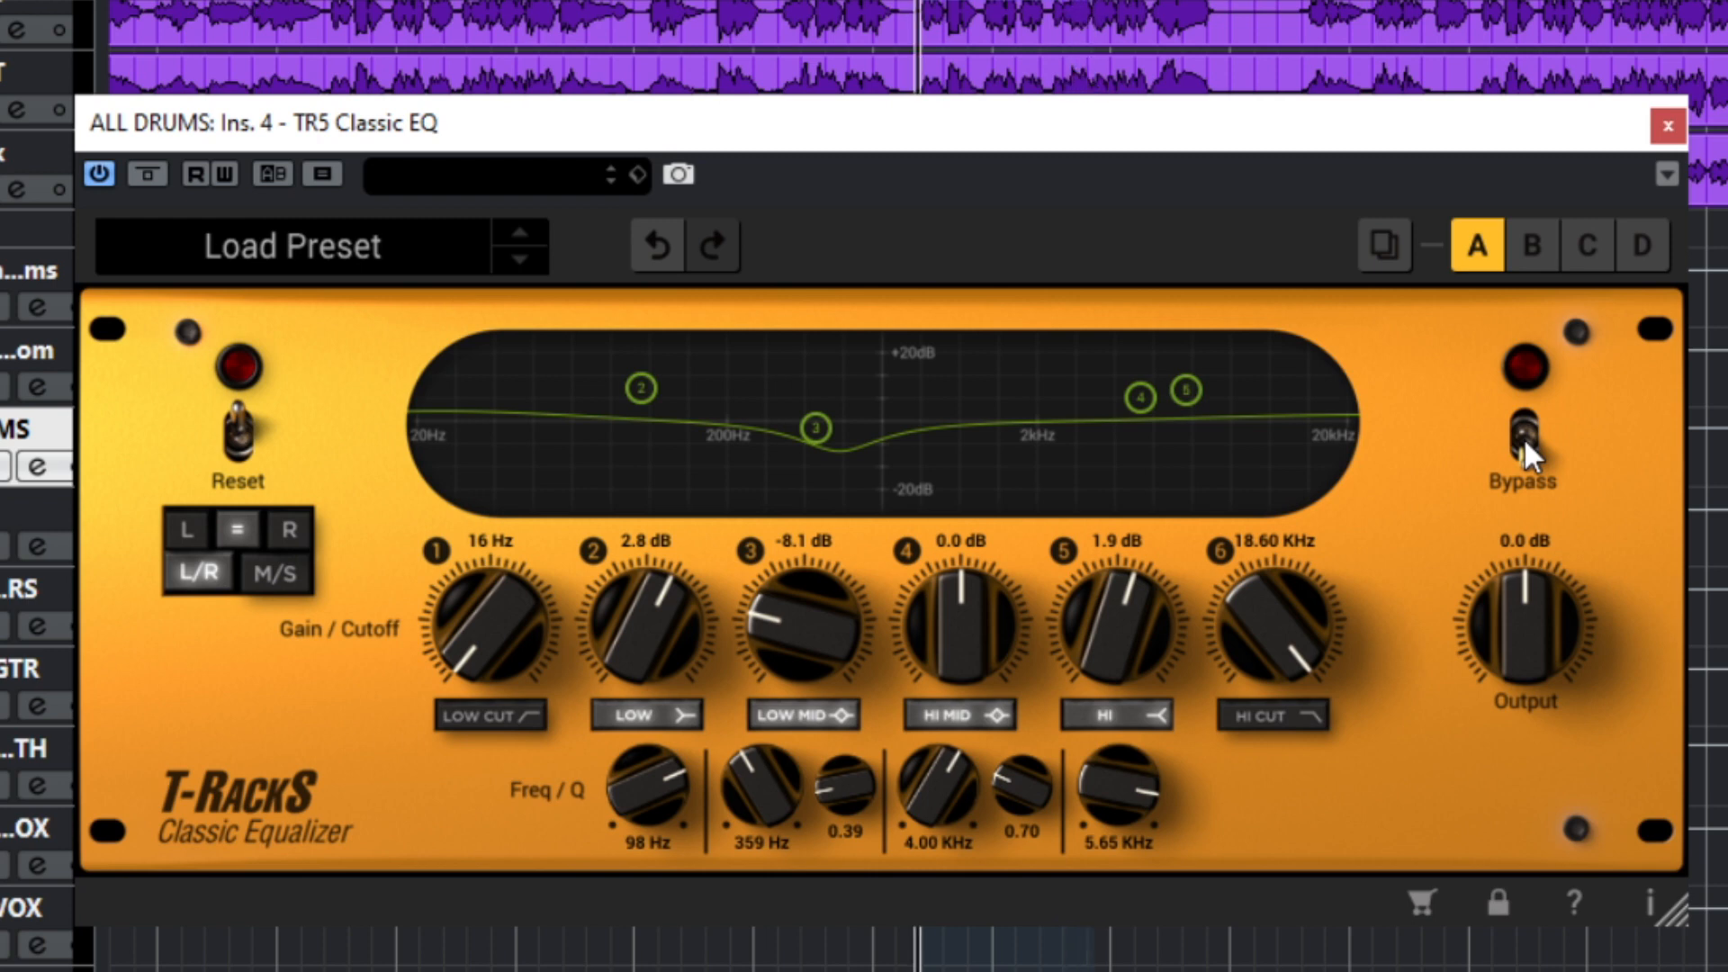
click(1524, 435)
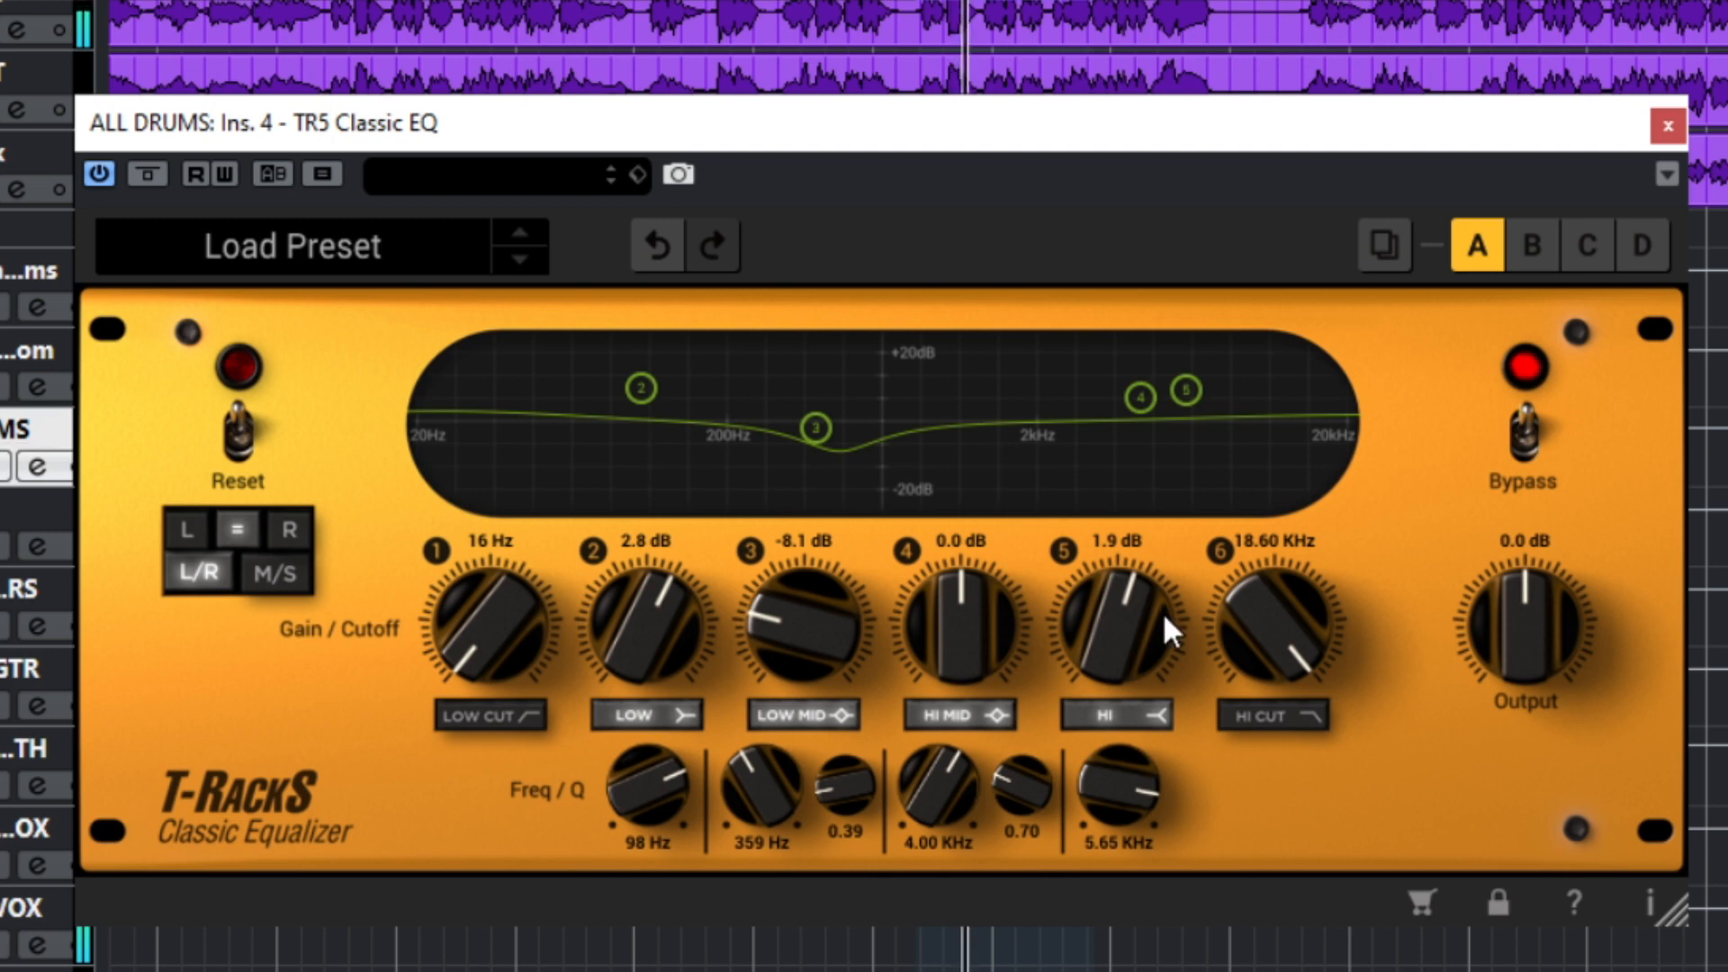
click(1526, 441)
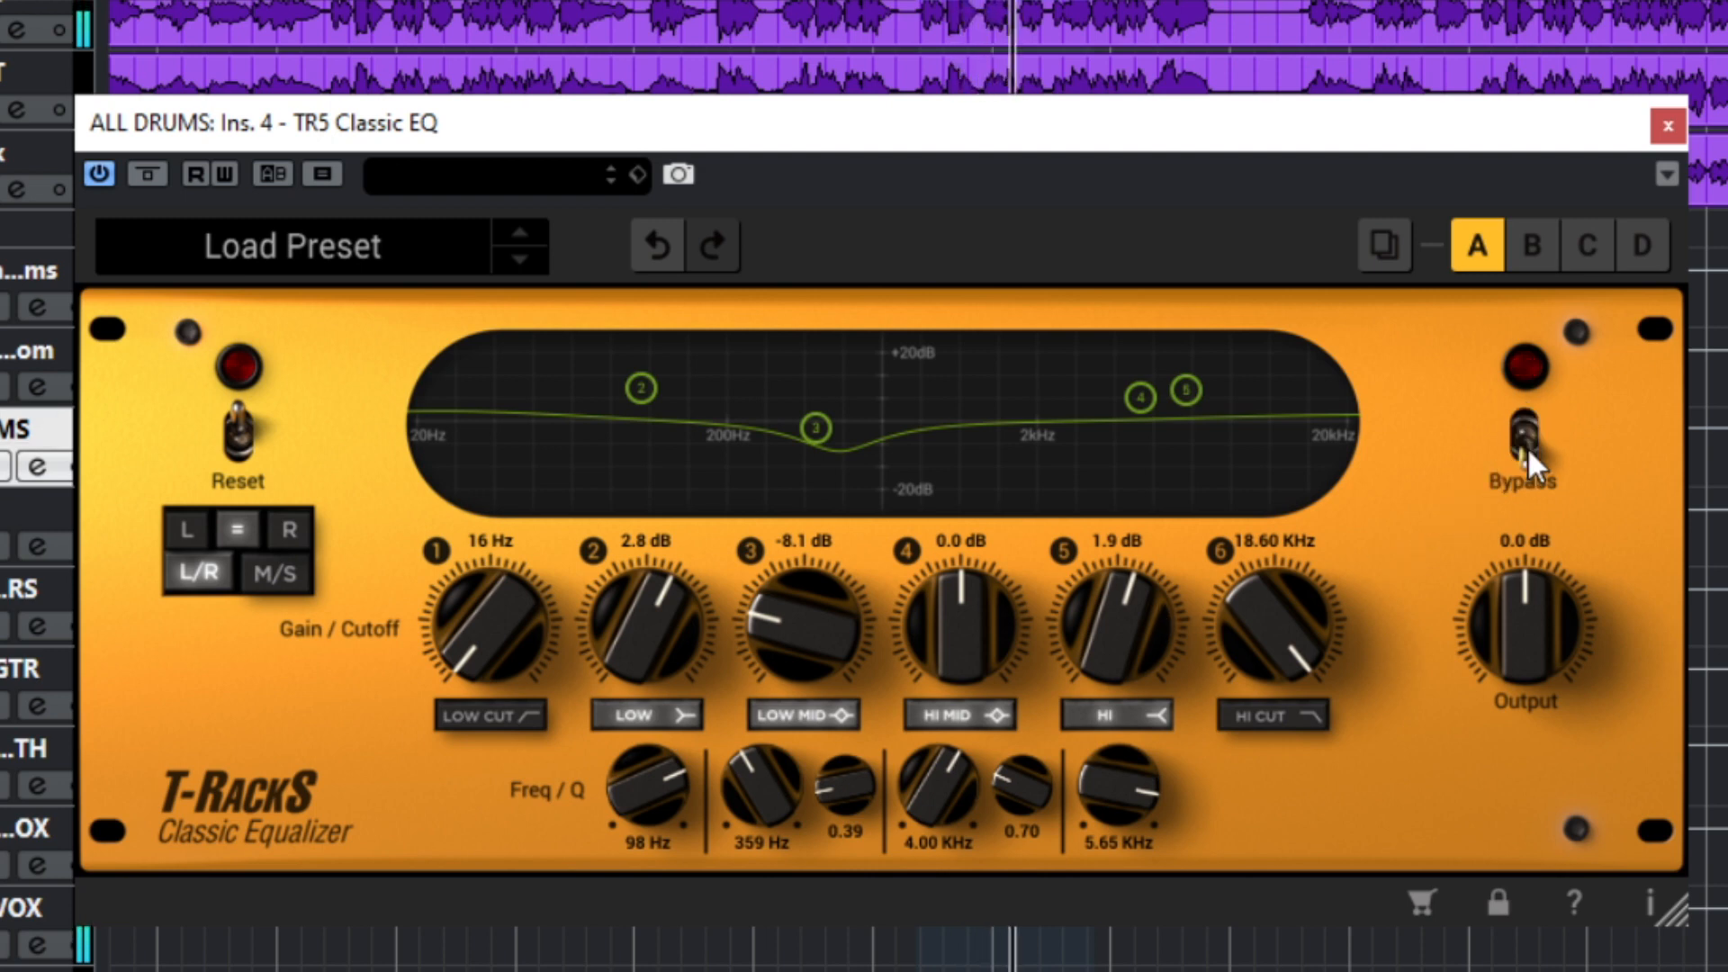
click(1527, 443)
Step: Raise the drum equalizer's output to 0.9 dB and compare it against the bypassed signal, leaving the equalizer active
drag(1514, 629, 1516, 615)
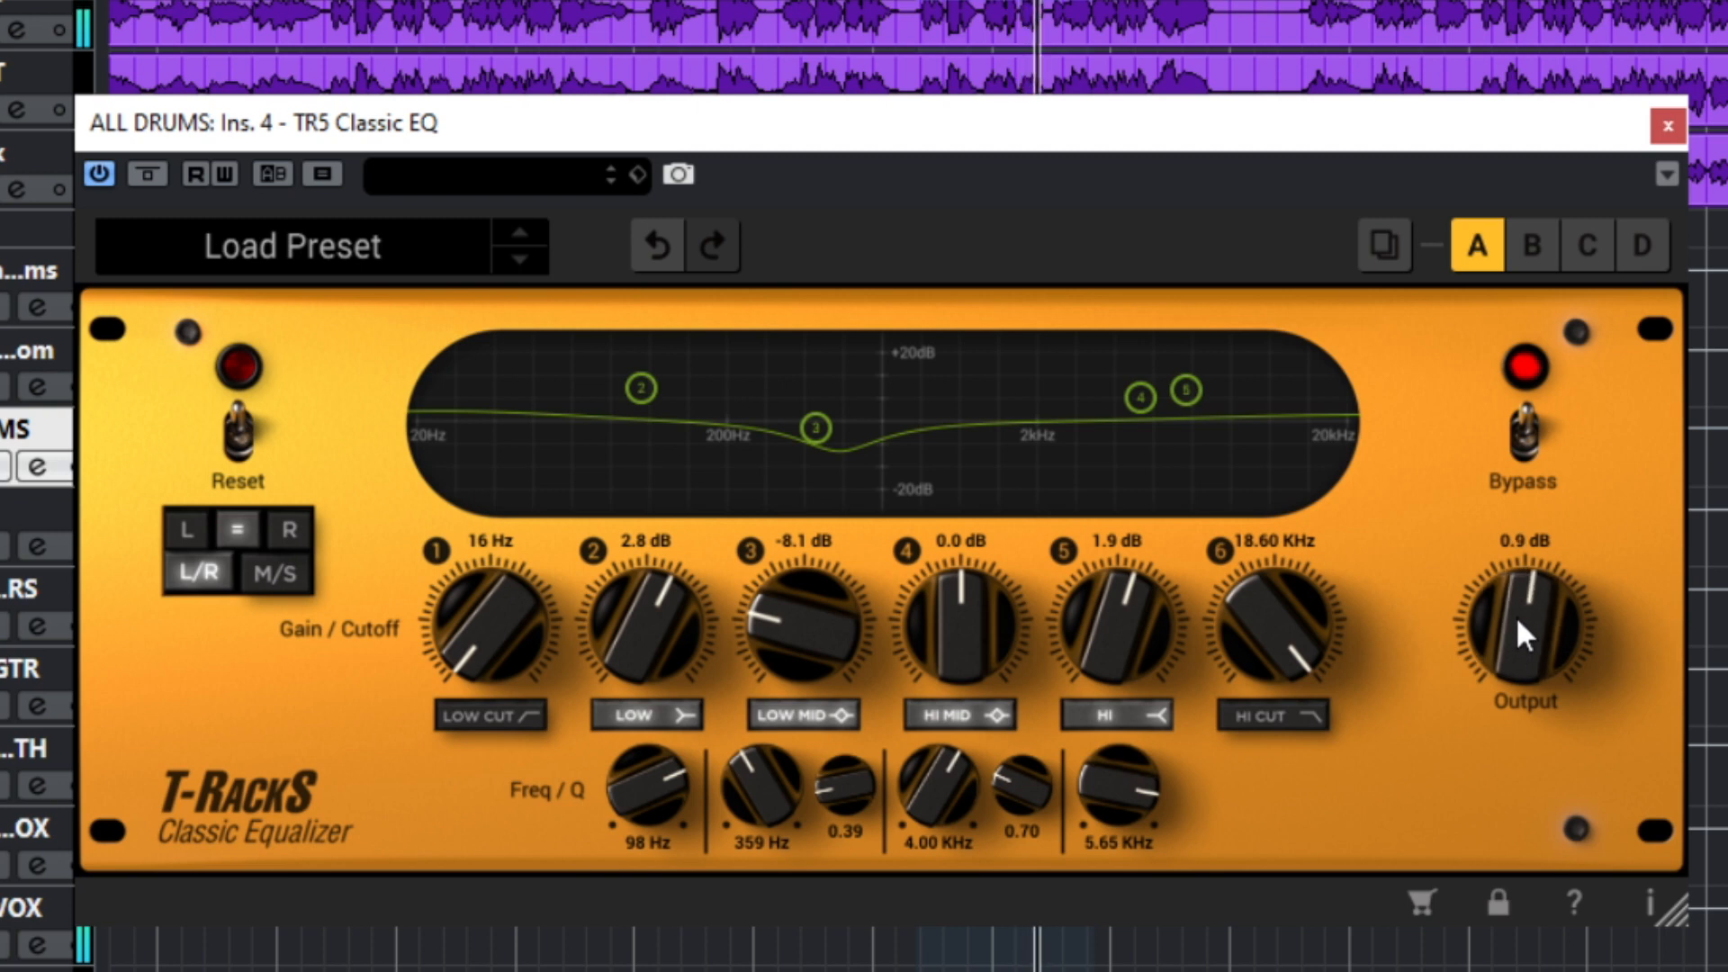
click(1526, 439)
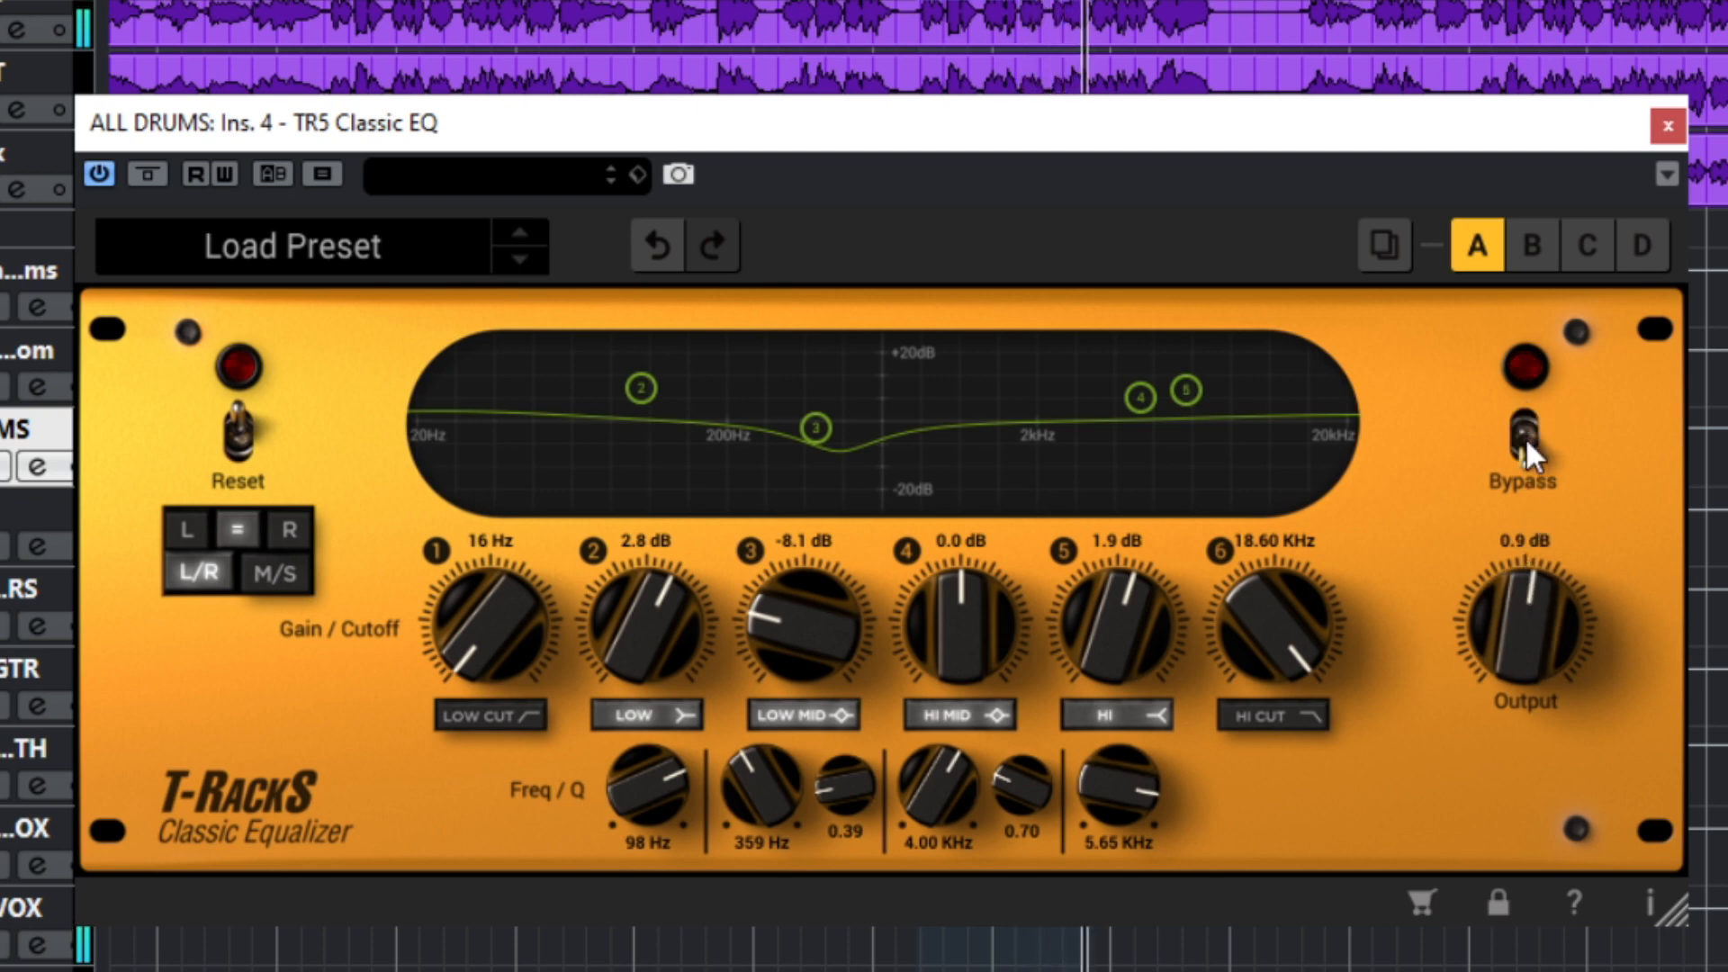
click(1525, 438)
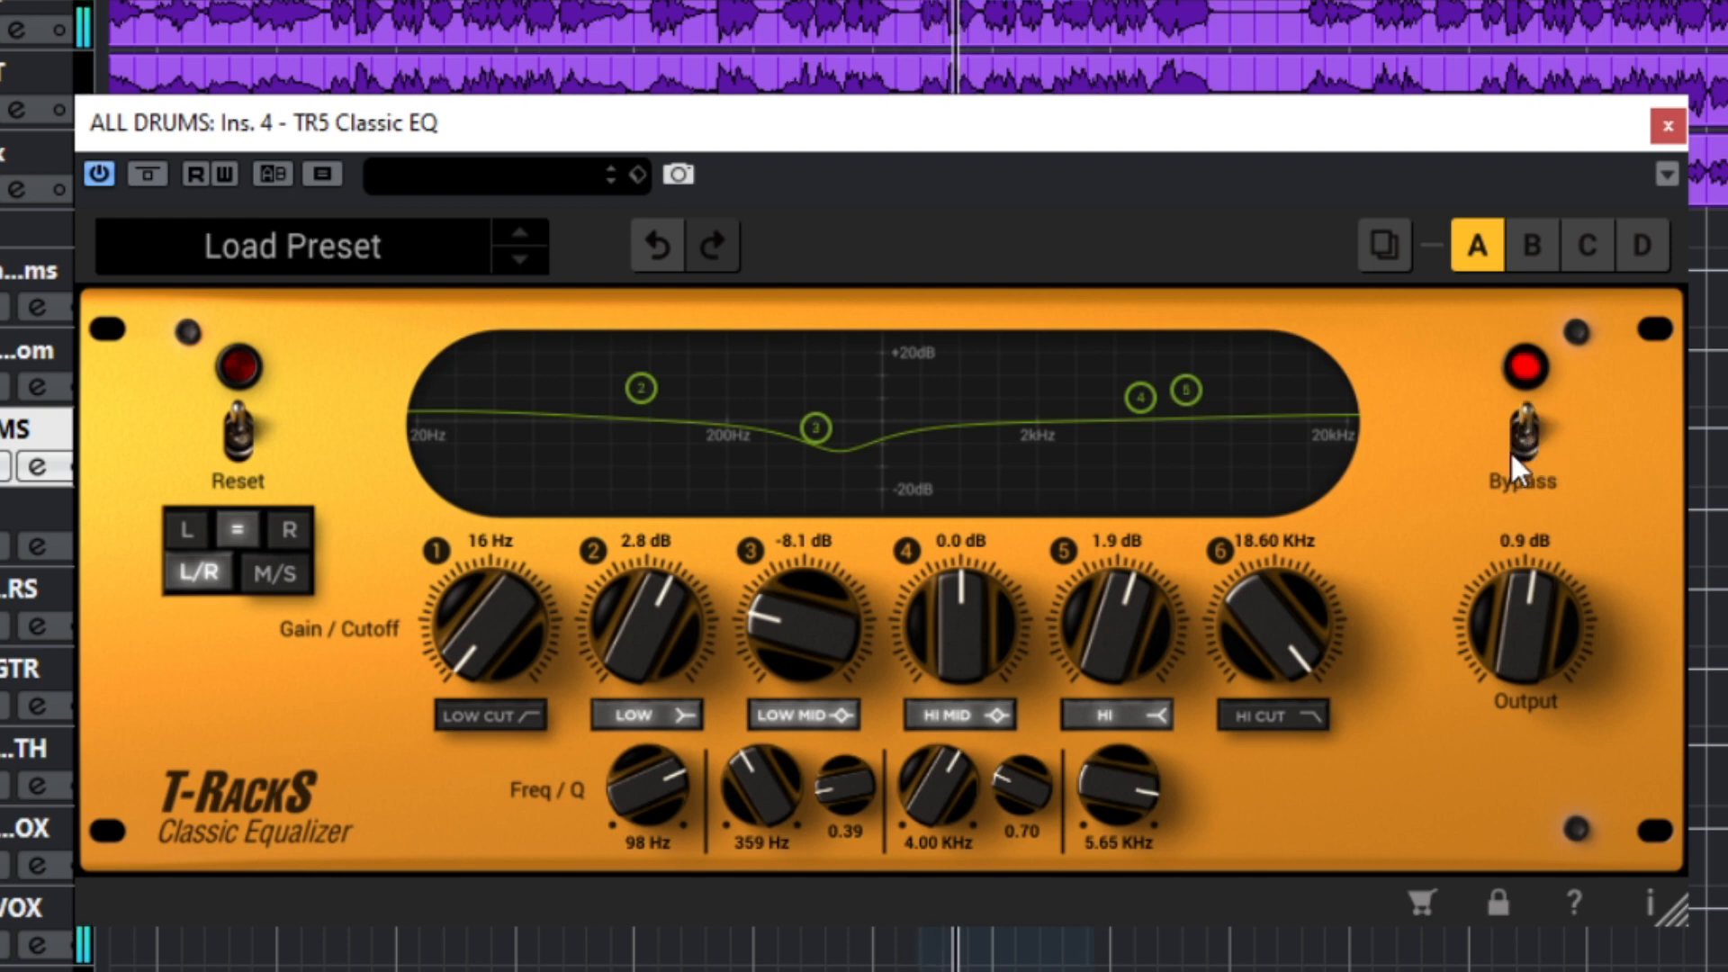
click(1528, 448)
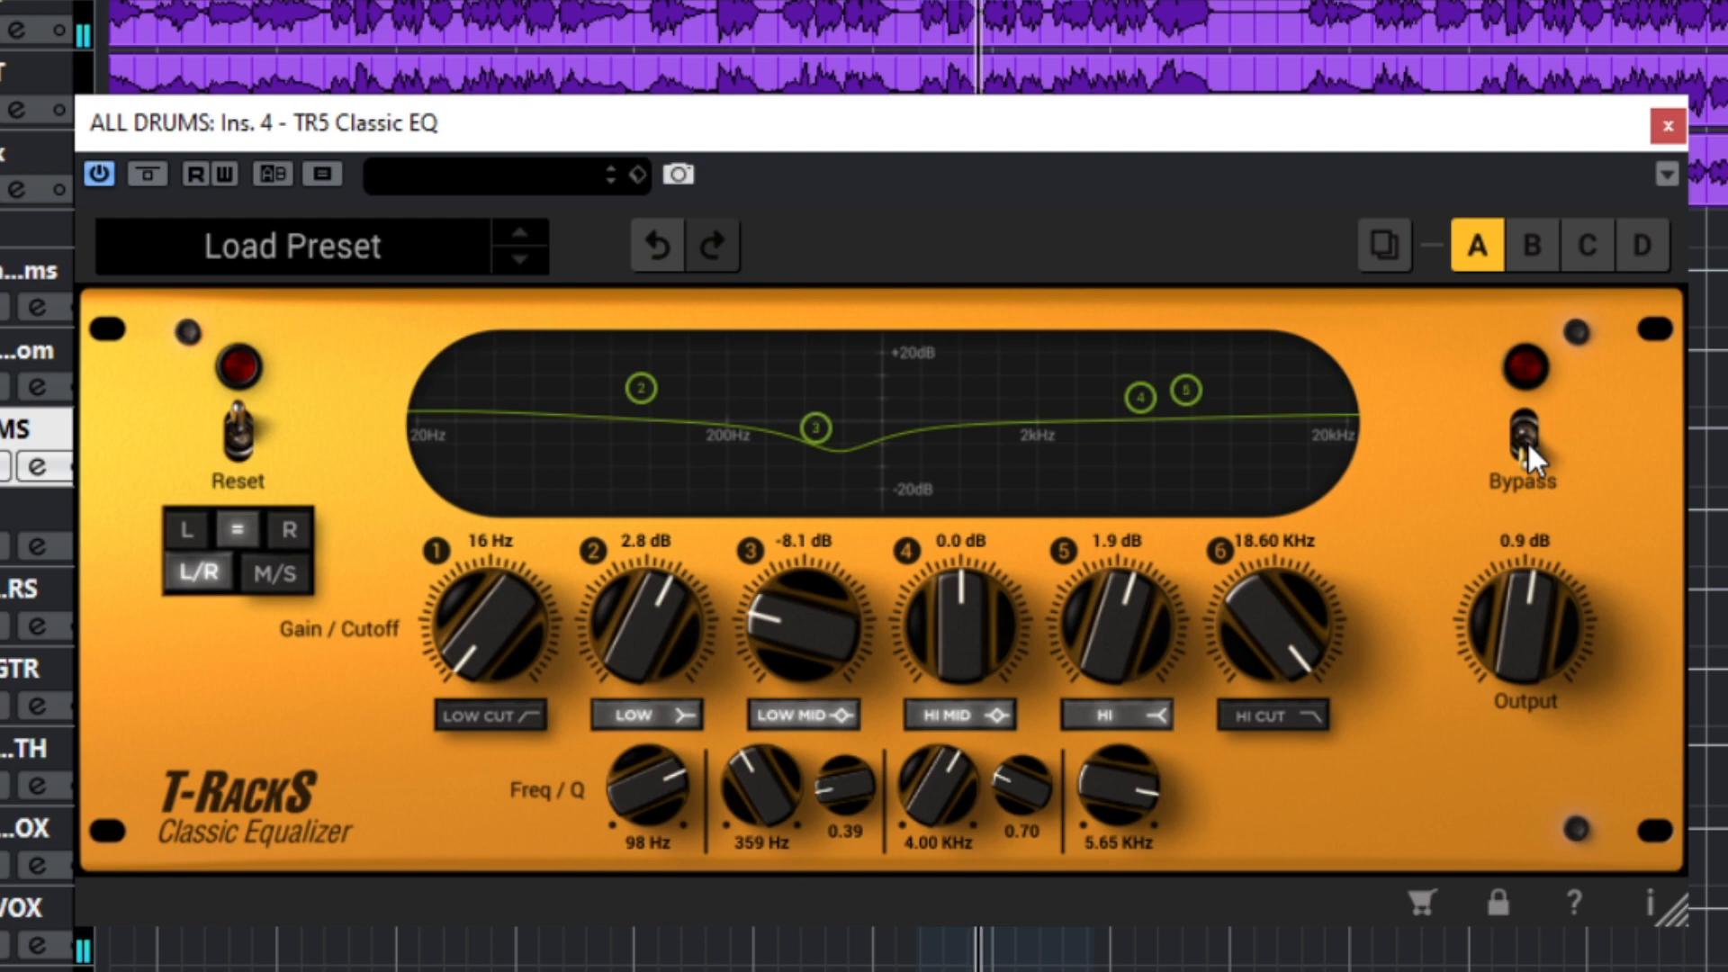
click(1527, 441)
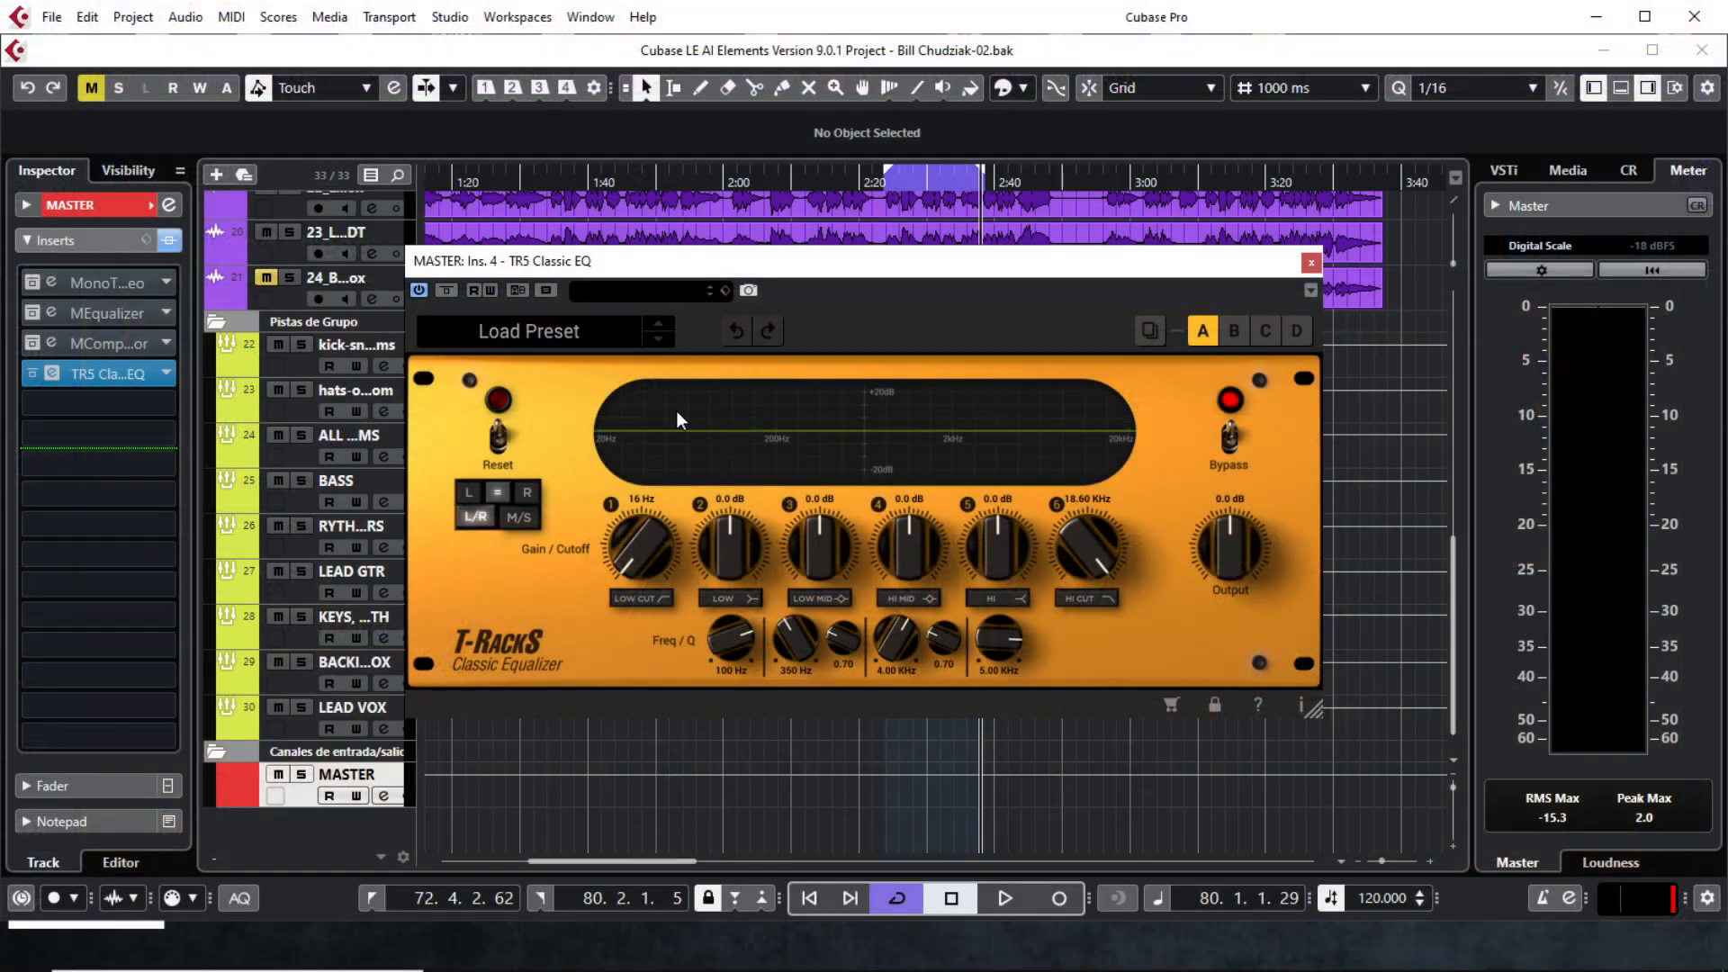
Step: Reposition the MASTER track's equalizer window and set it to M/S mode with the Side channel selected
drag(761, 270, 828, 248)
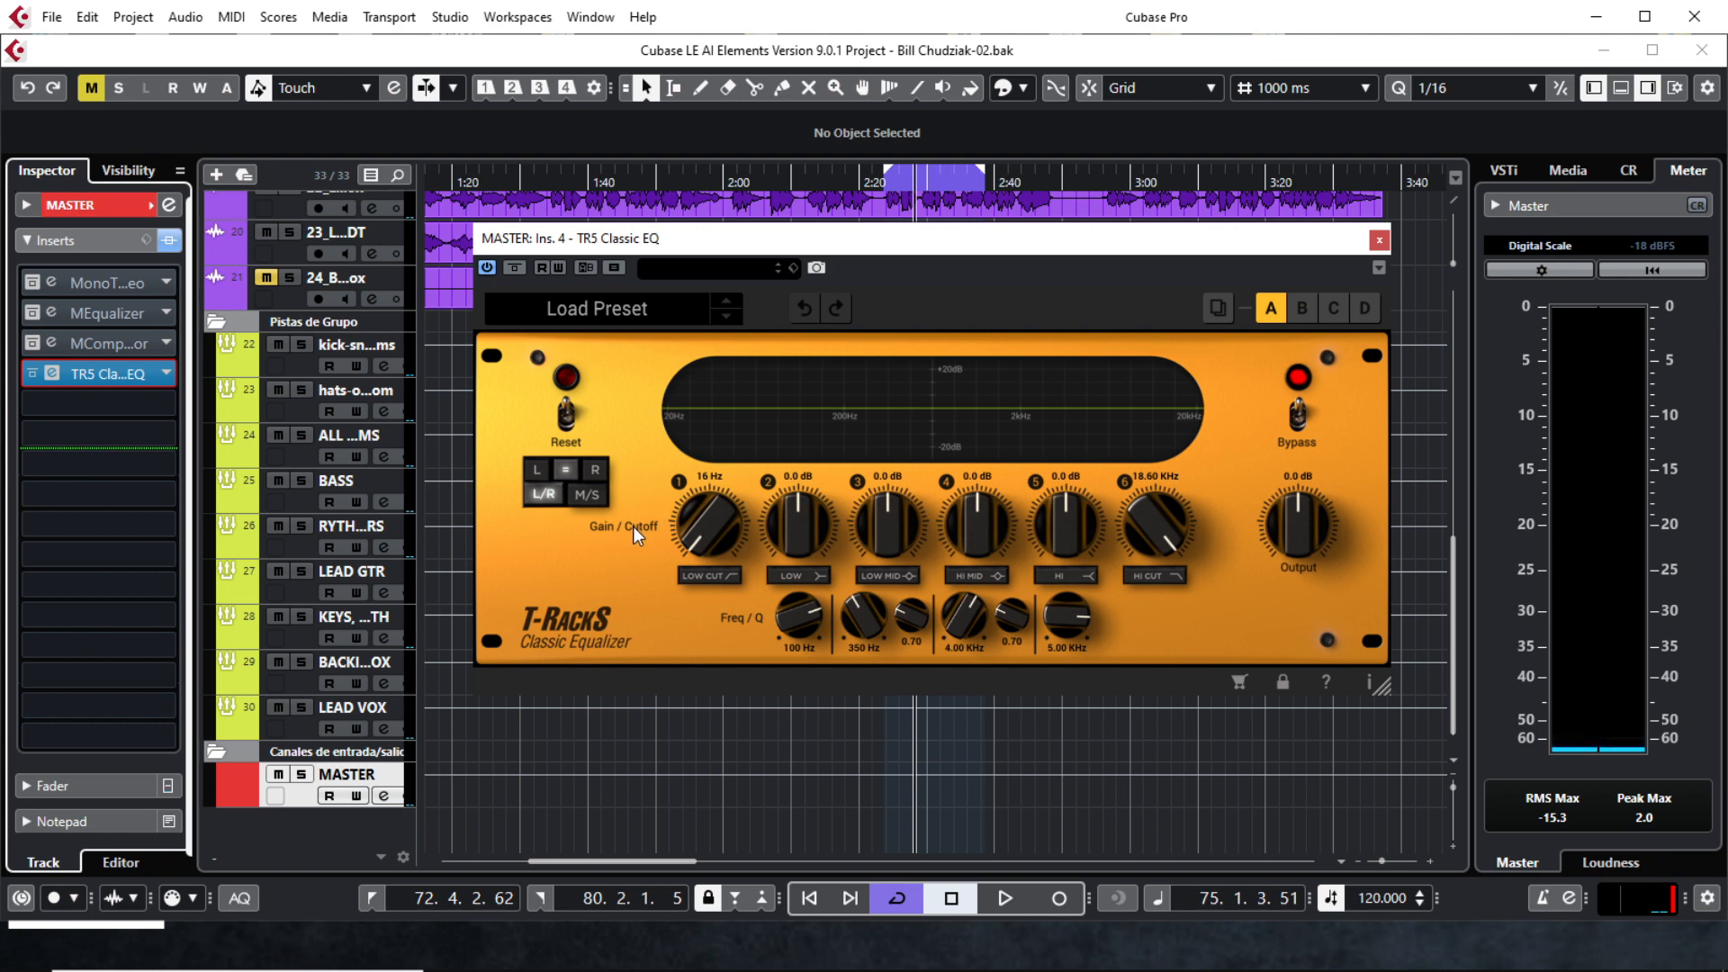
click(590, 497)
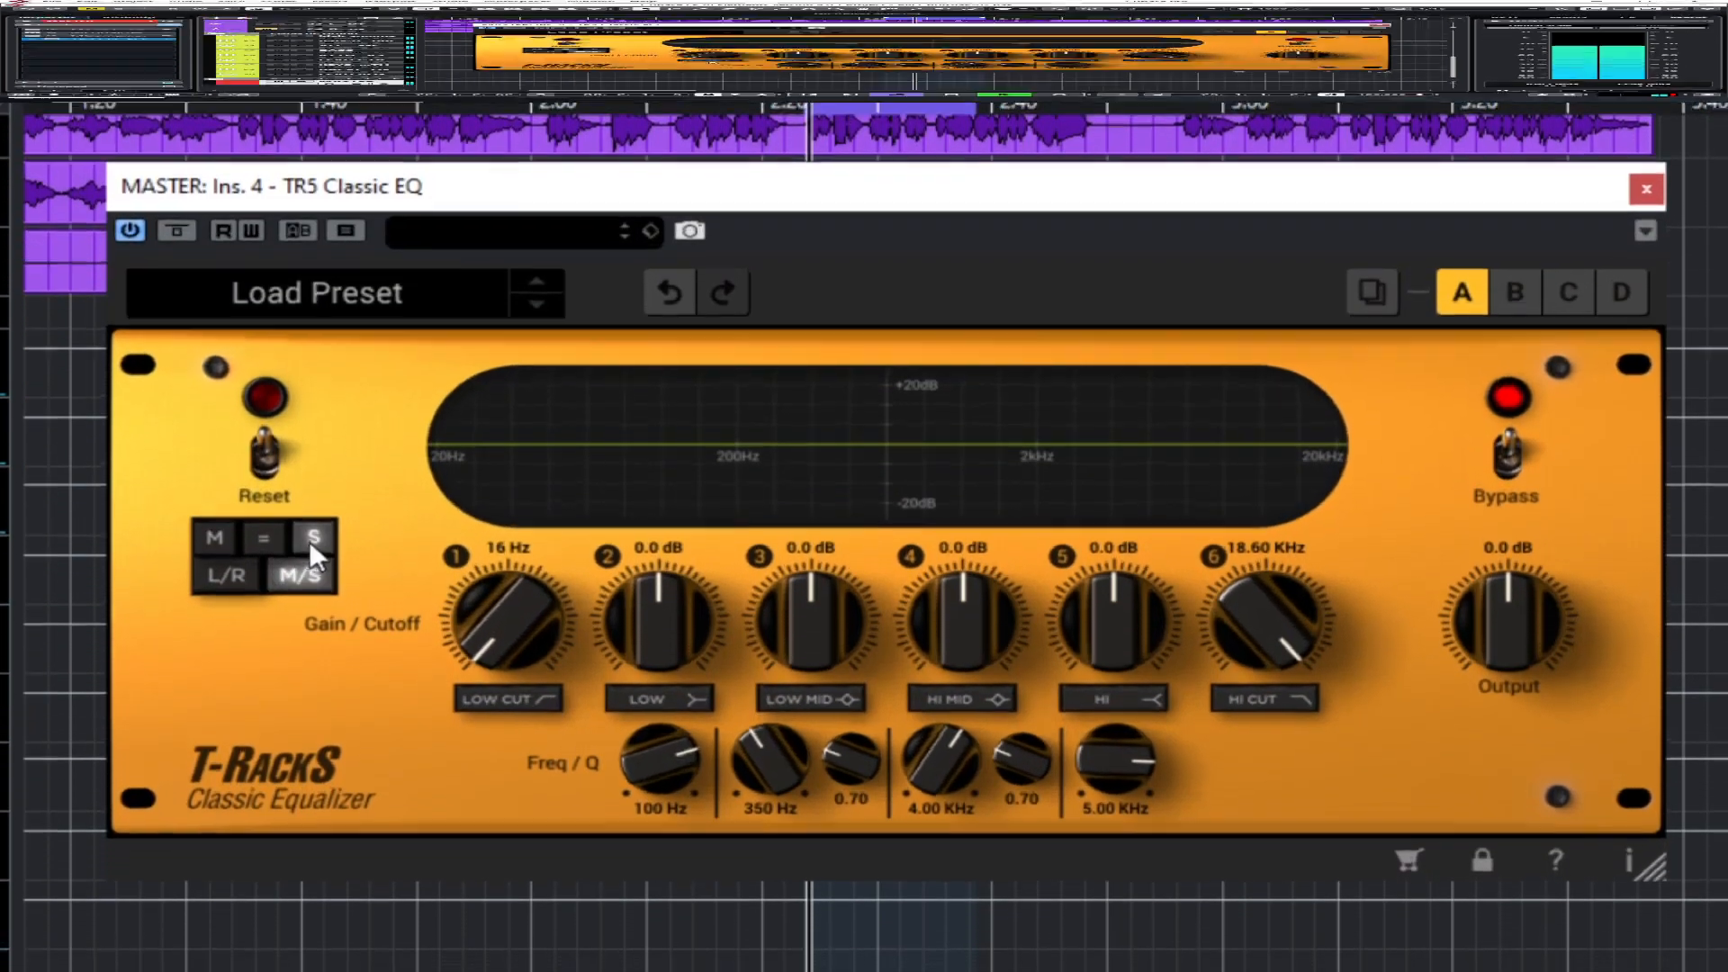
click(595, 470)
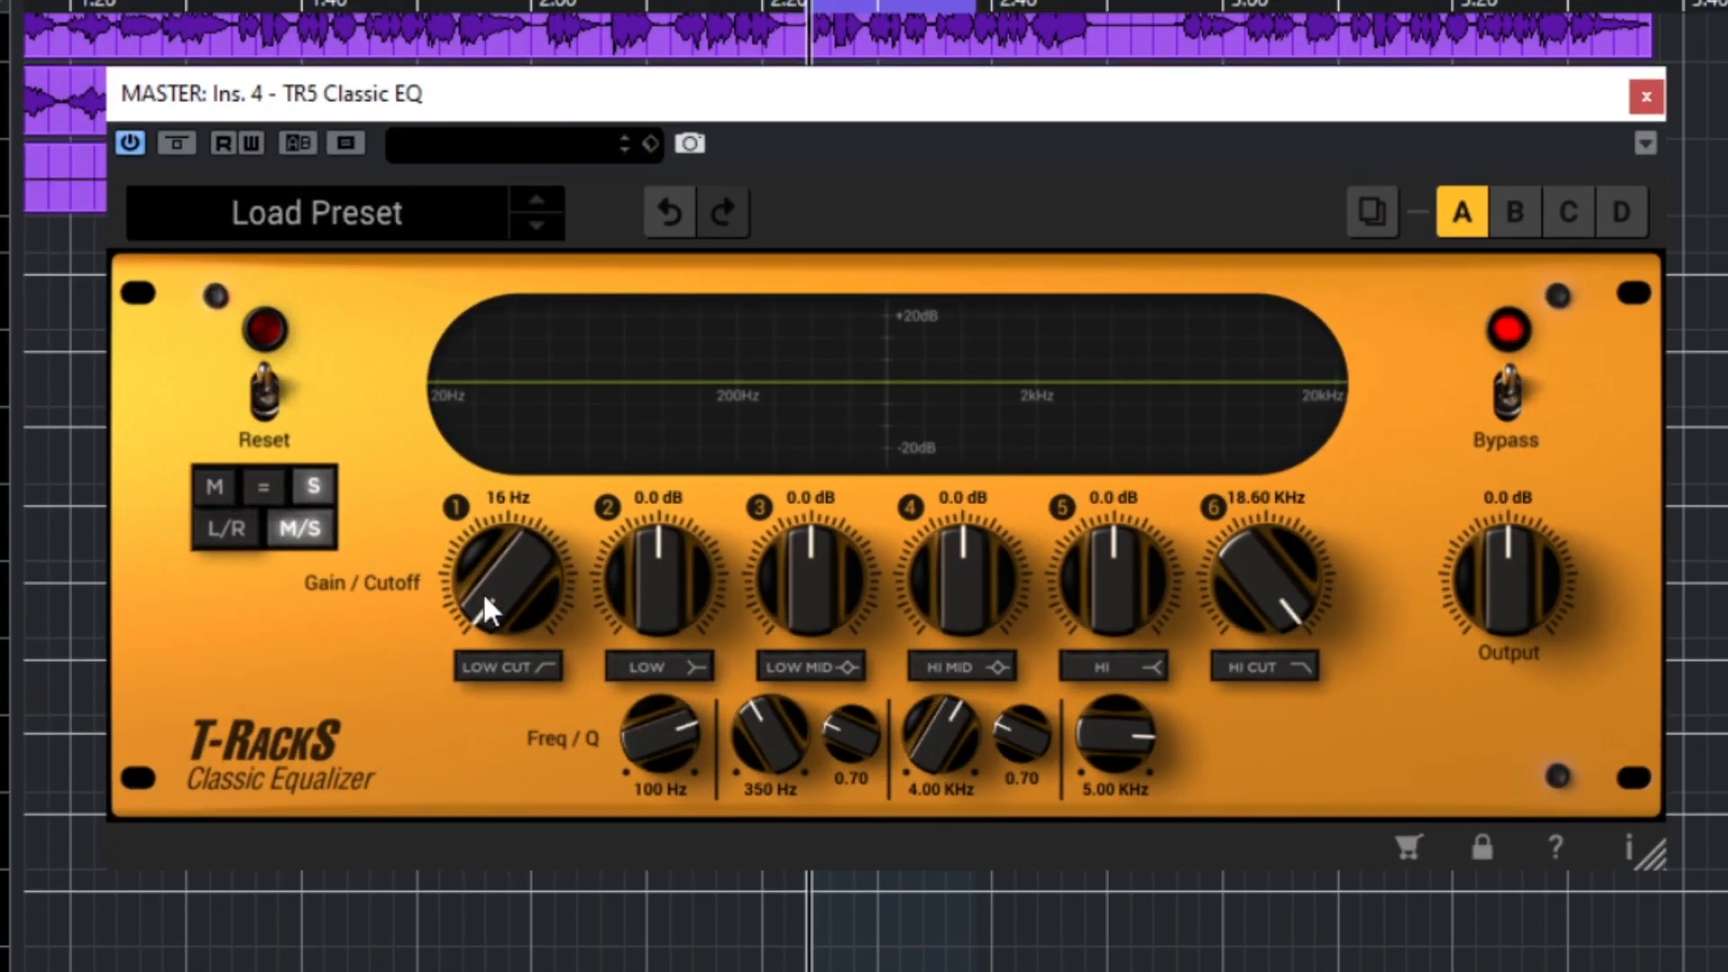
Step: On the master's Side channel, enable a Low Cut at 97 Hz and a 2.5 dB Hi band boost at 5.00 kHz
drag(482, 592, 518, 446)
click(509, 667)
mouse_move(511, 566)
mouse_down()
mouse_move(505, 629)
mouse_move(528, 363)
mouse_move(500, 598)
mouse_up()
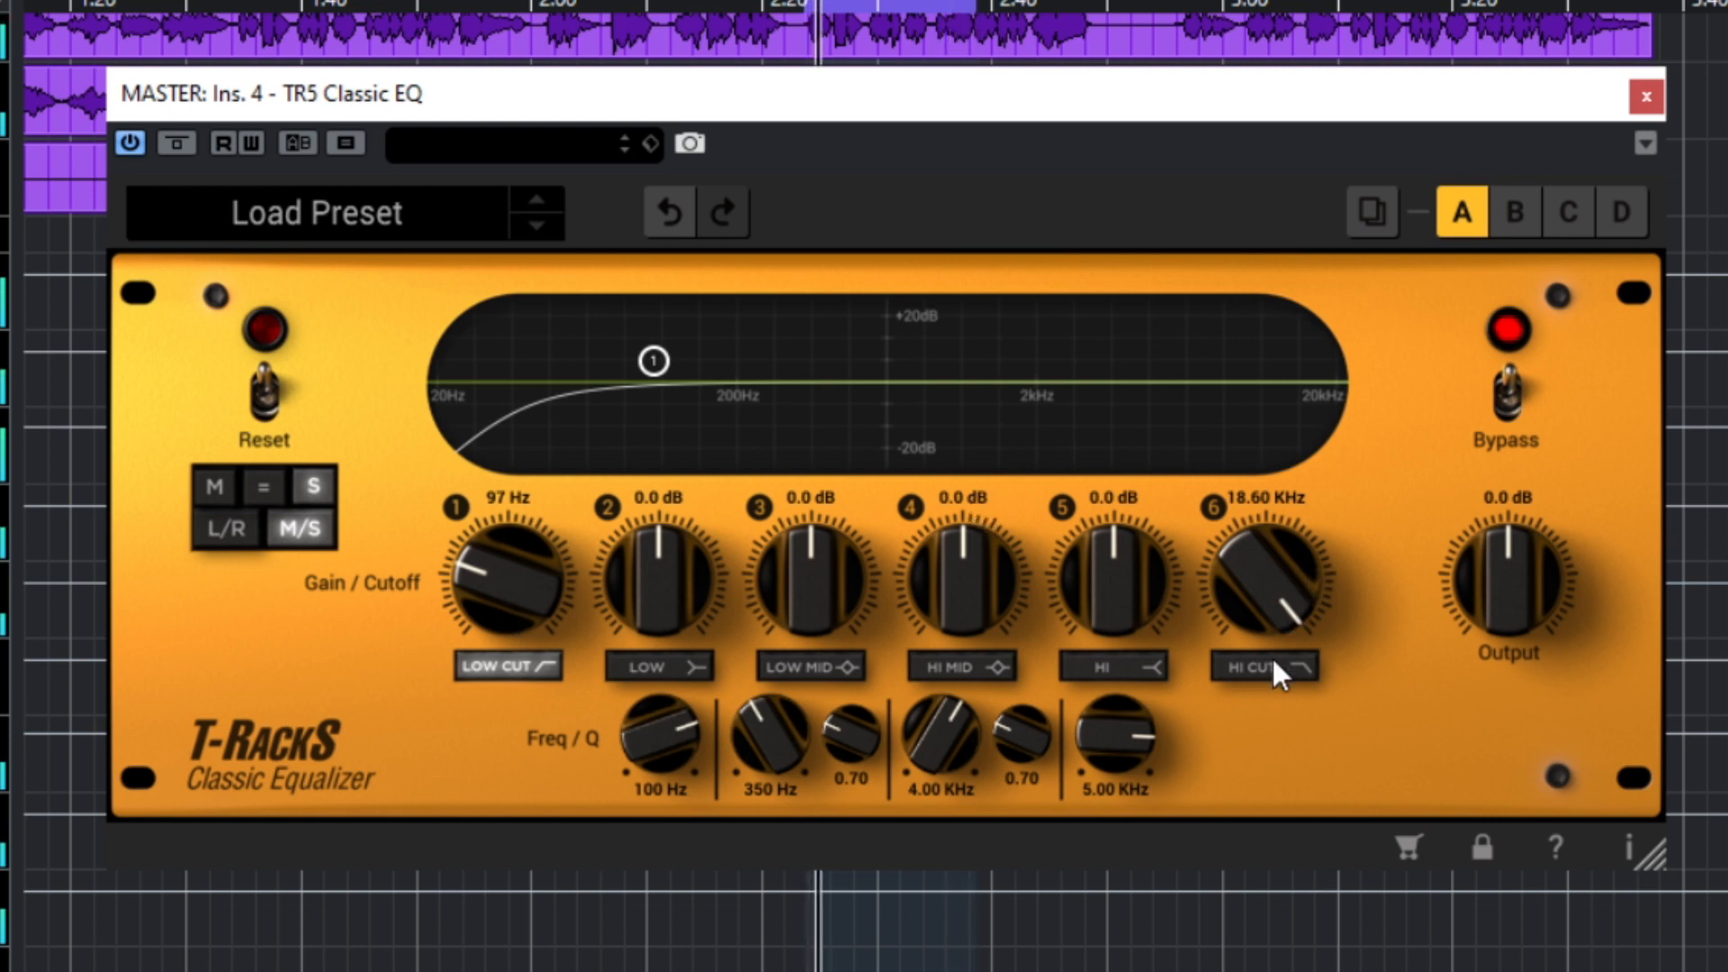
click(1142, 667)
drag(1104, 581, 1105, 544)
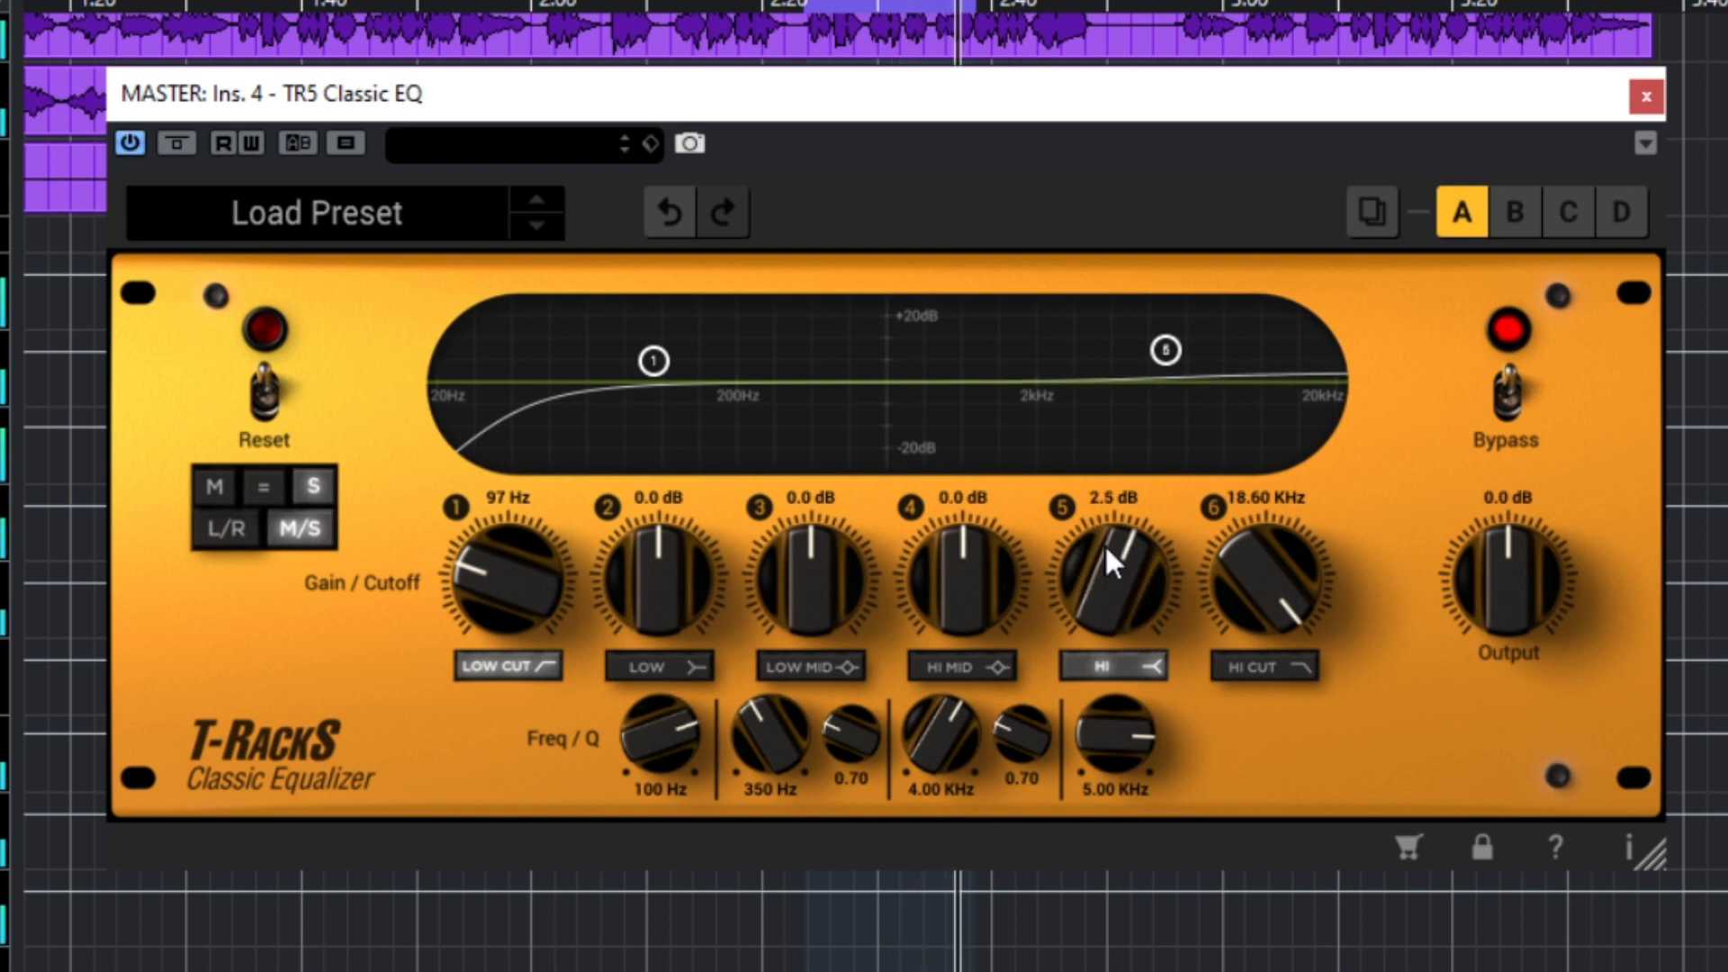
Step: Raise the master's Side Hi boost to 2.9 dB, and give the Mid channel a 3.2 dB Low Mid boost at 89 Hz
drag(1105, 544, 1112, 544)
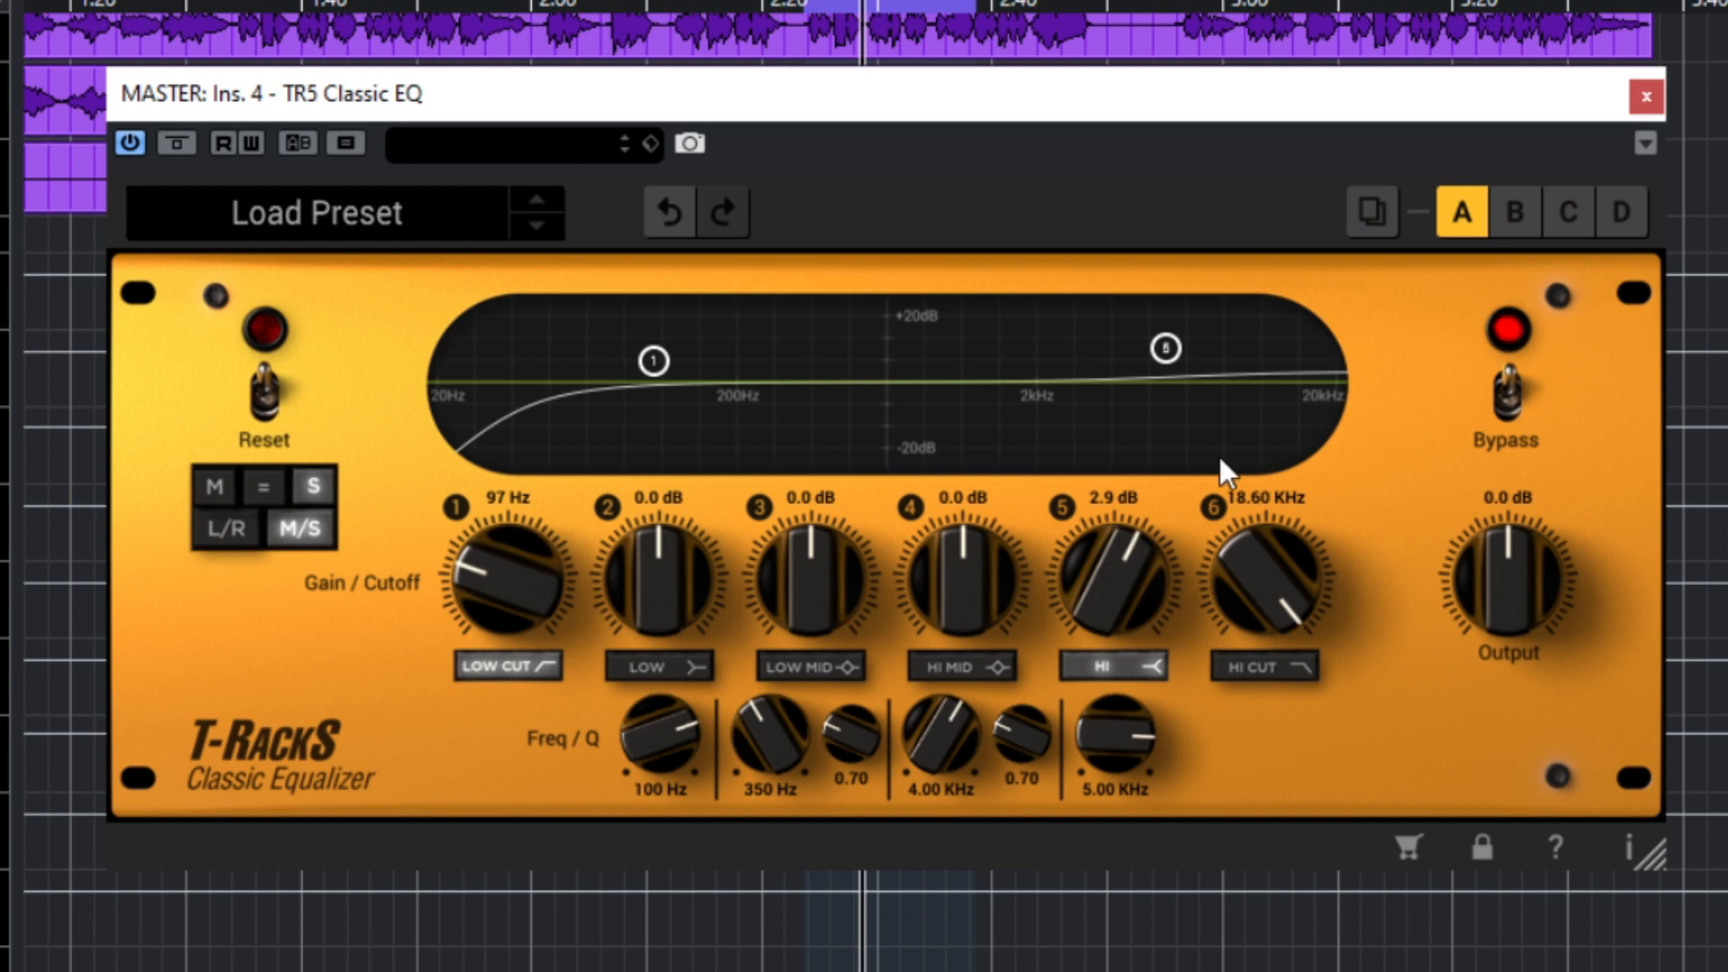
click(216, 487)
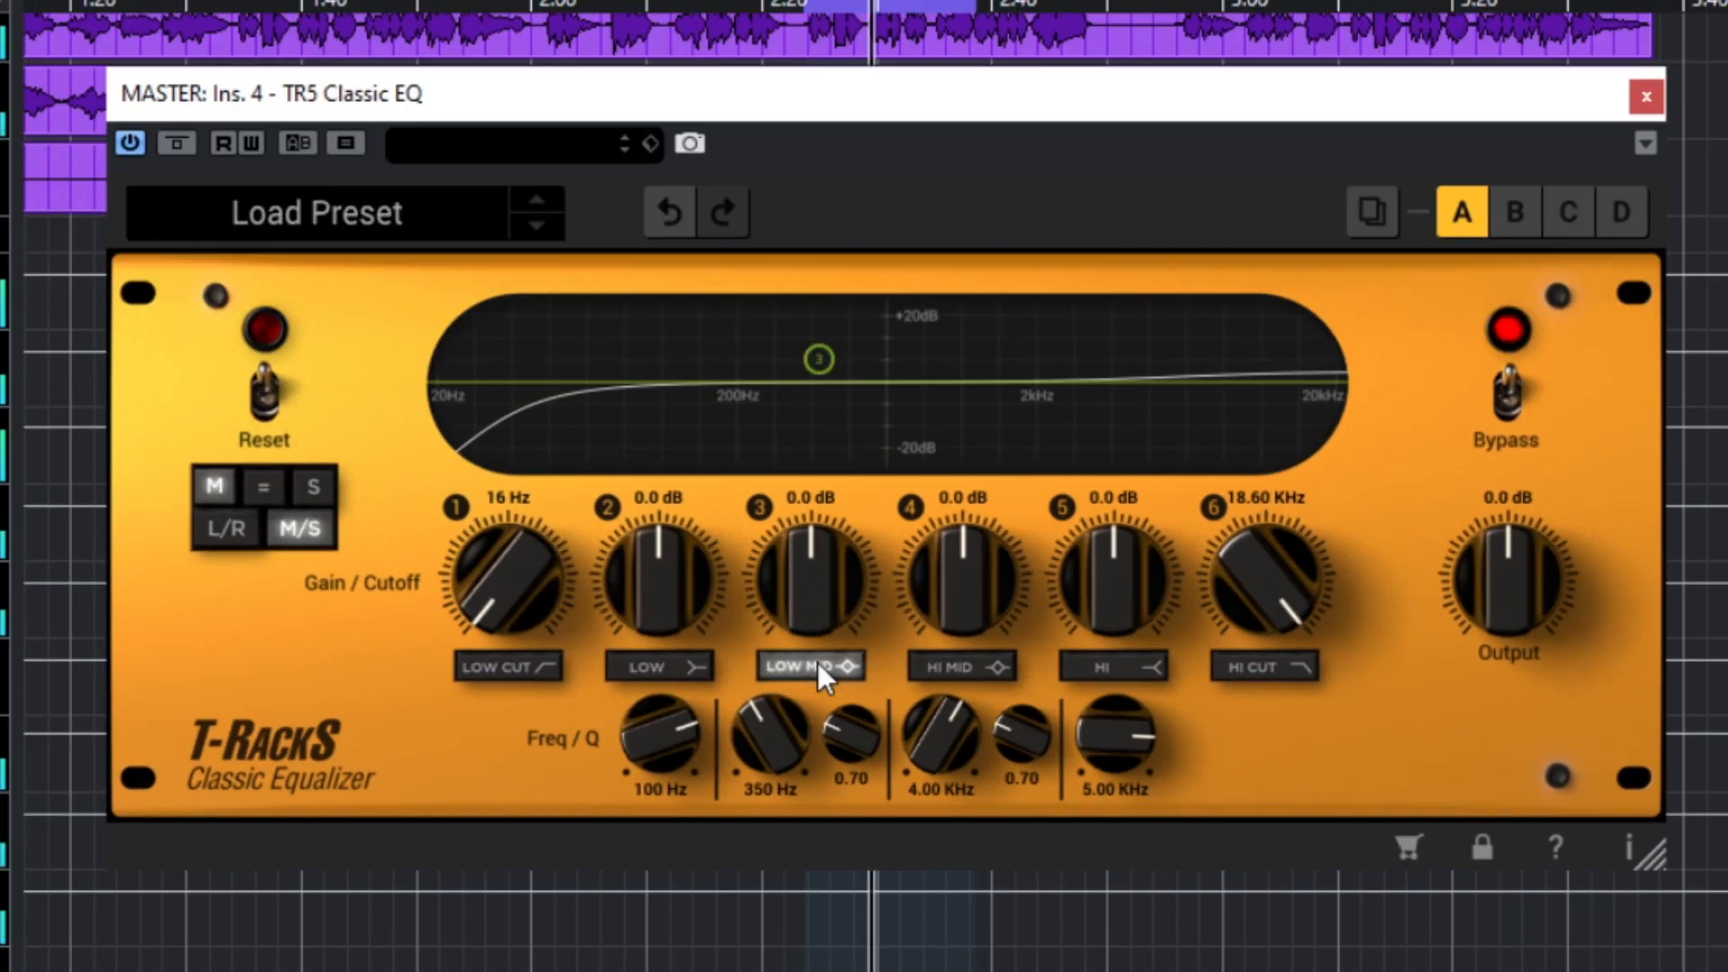
drag(815, 359, 672, 343)
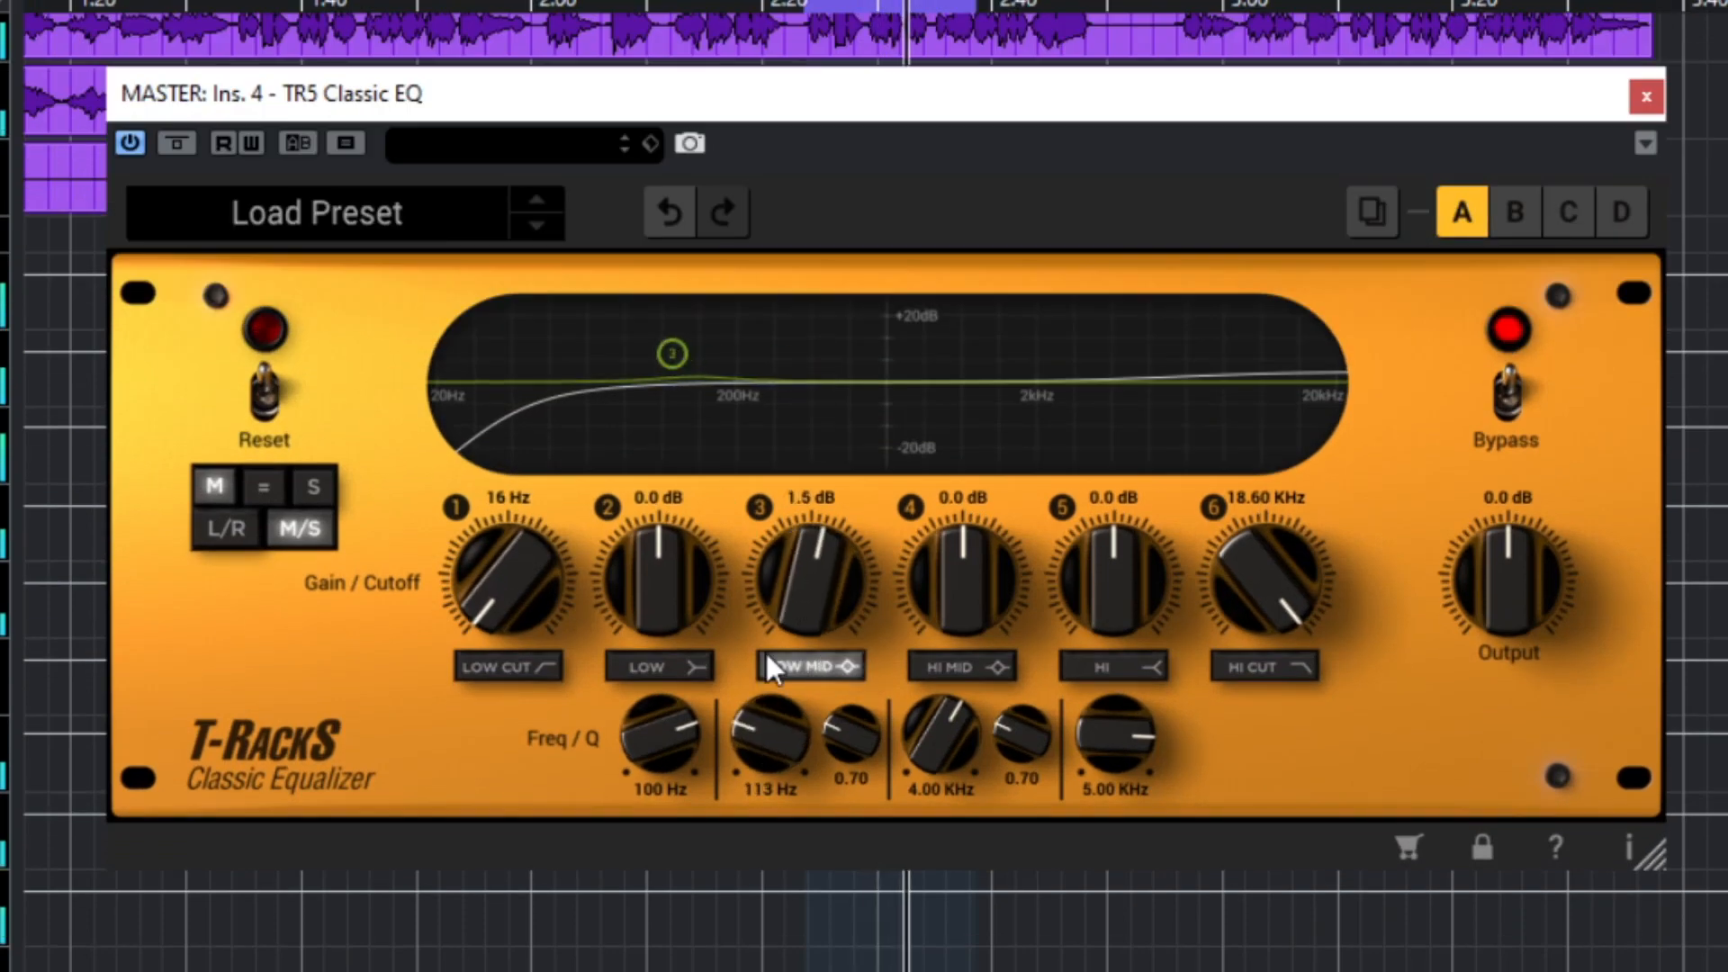
drag(764, 741, 768, 746)
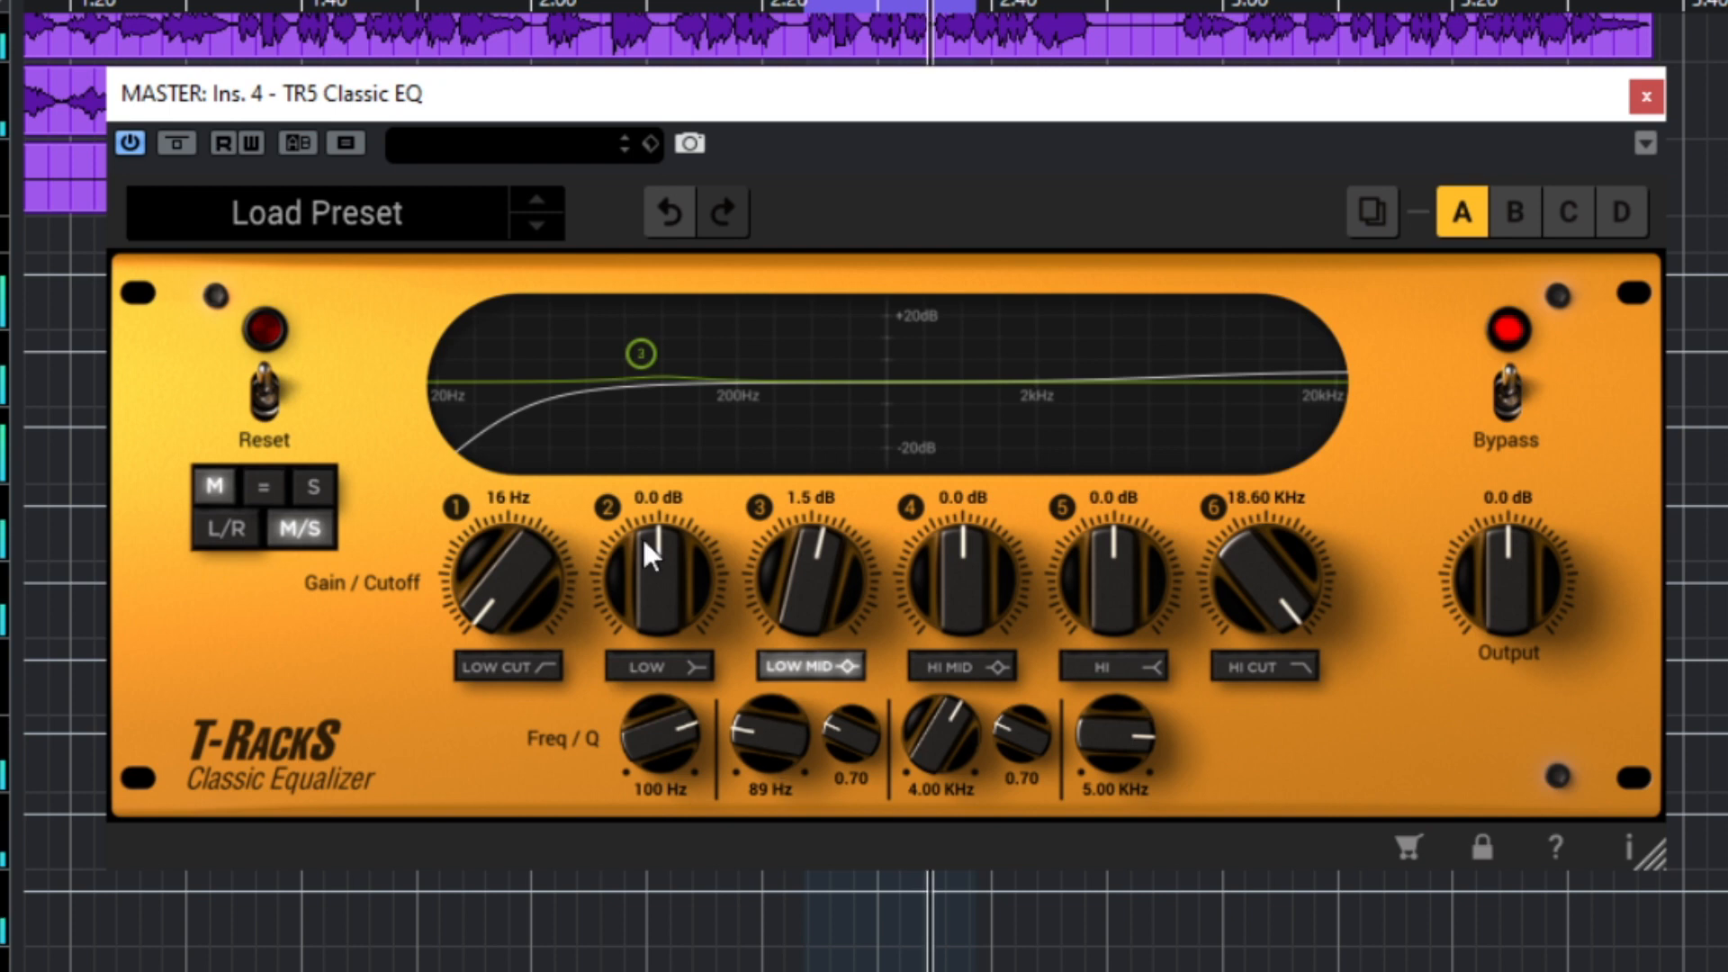
mouse_move(796, 589)
mouse_down()
mouse_move(805, 464)
mouse_move(796, 561)
mouse_up()
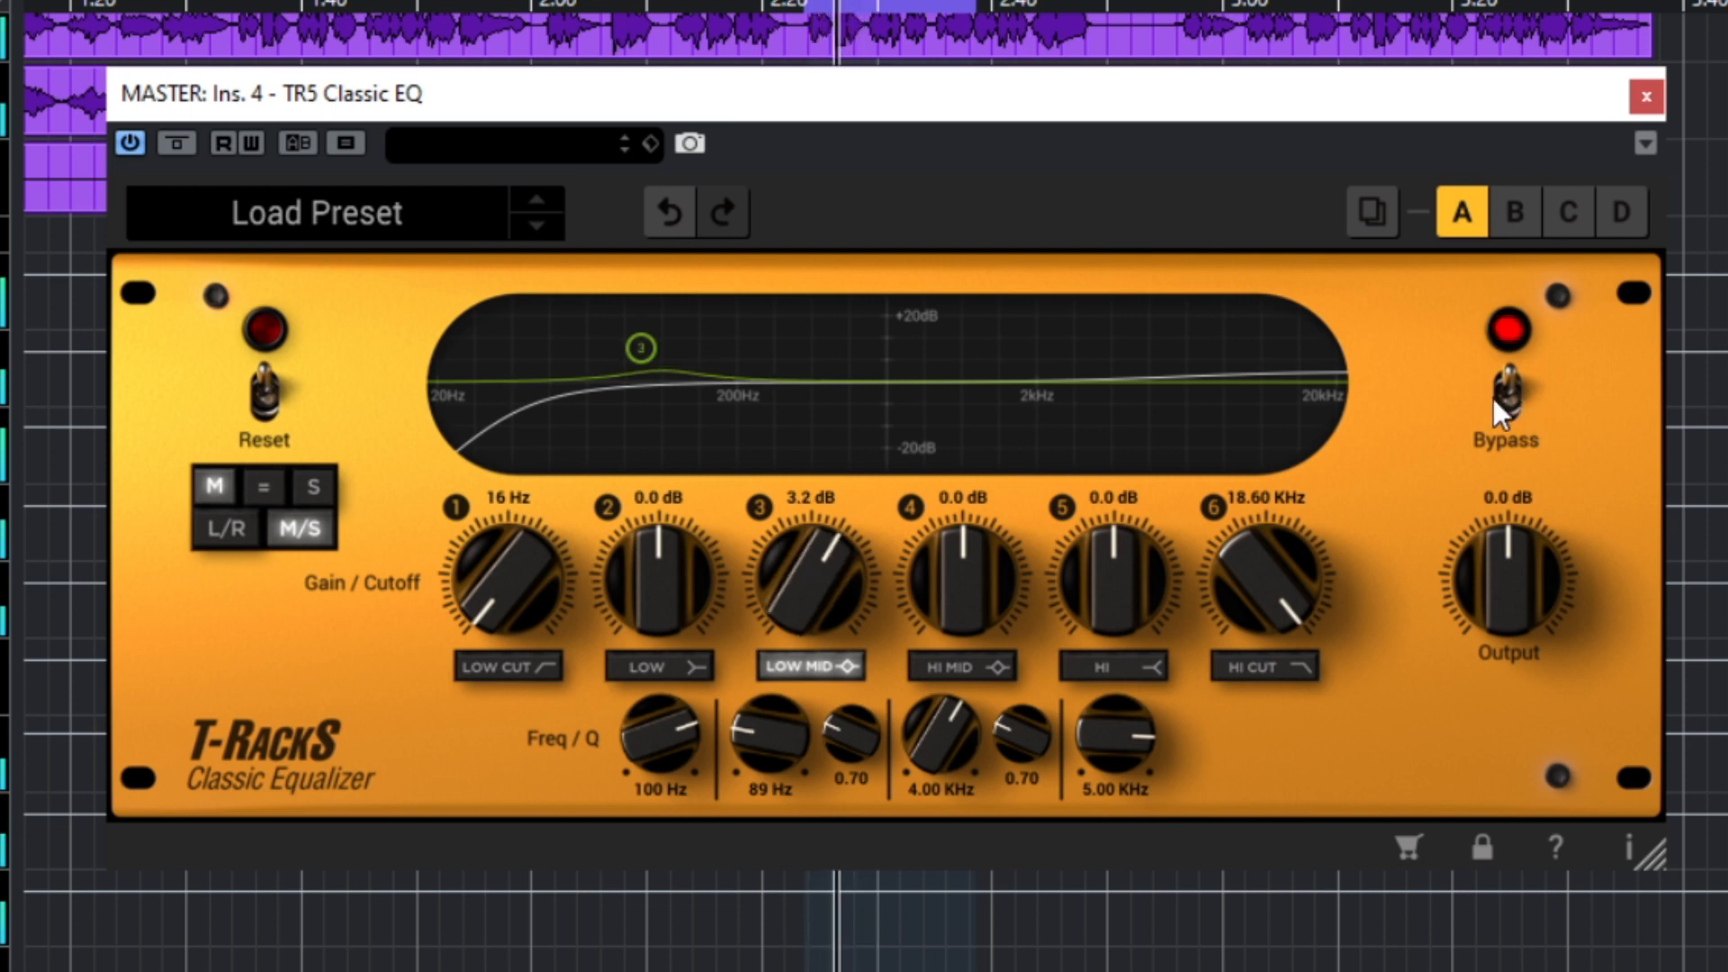
Step: Compare the master with the equalizer bypassed and active, and raise the Mid channel's Low Mid boost to 3.8 dB
click(1518, 398)
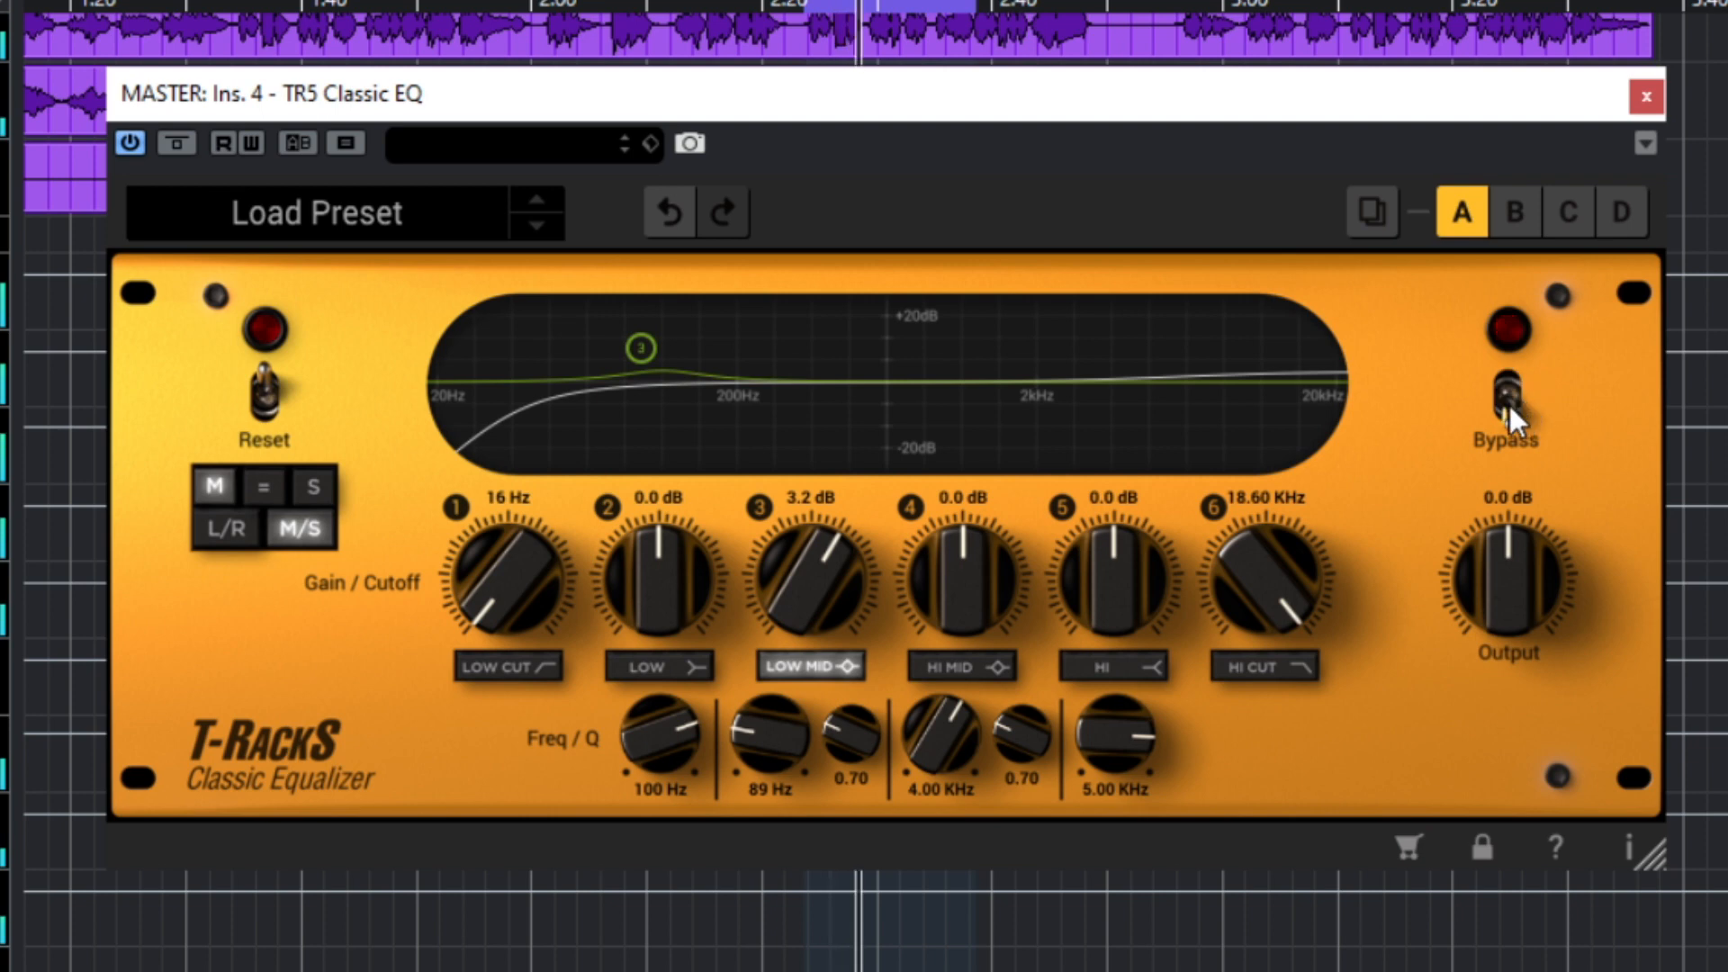
click(1510, 405)
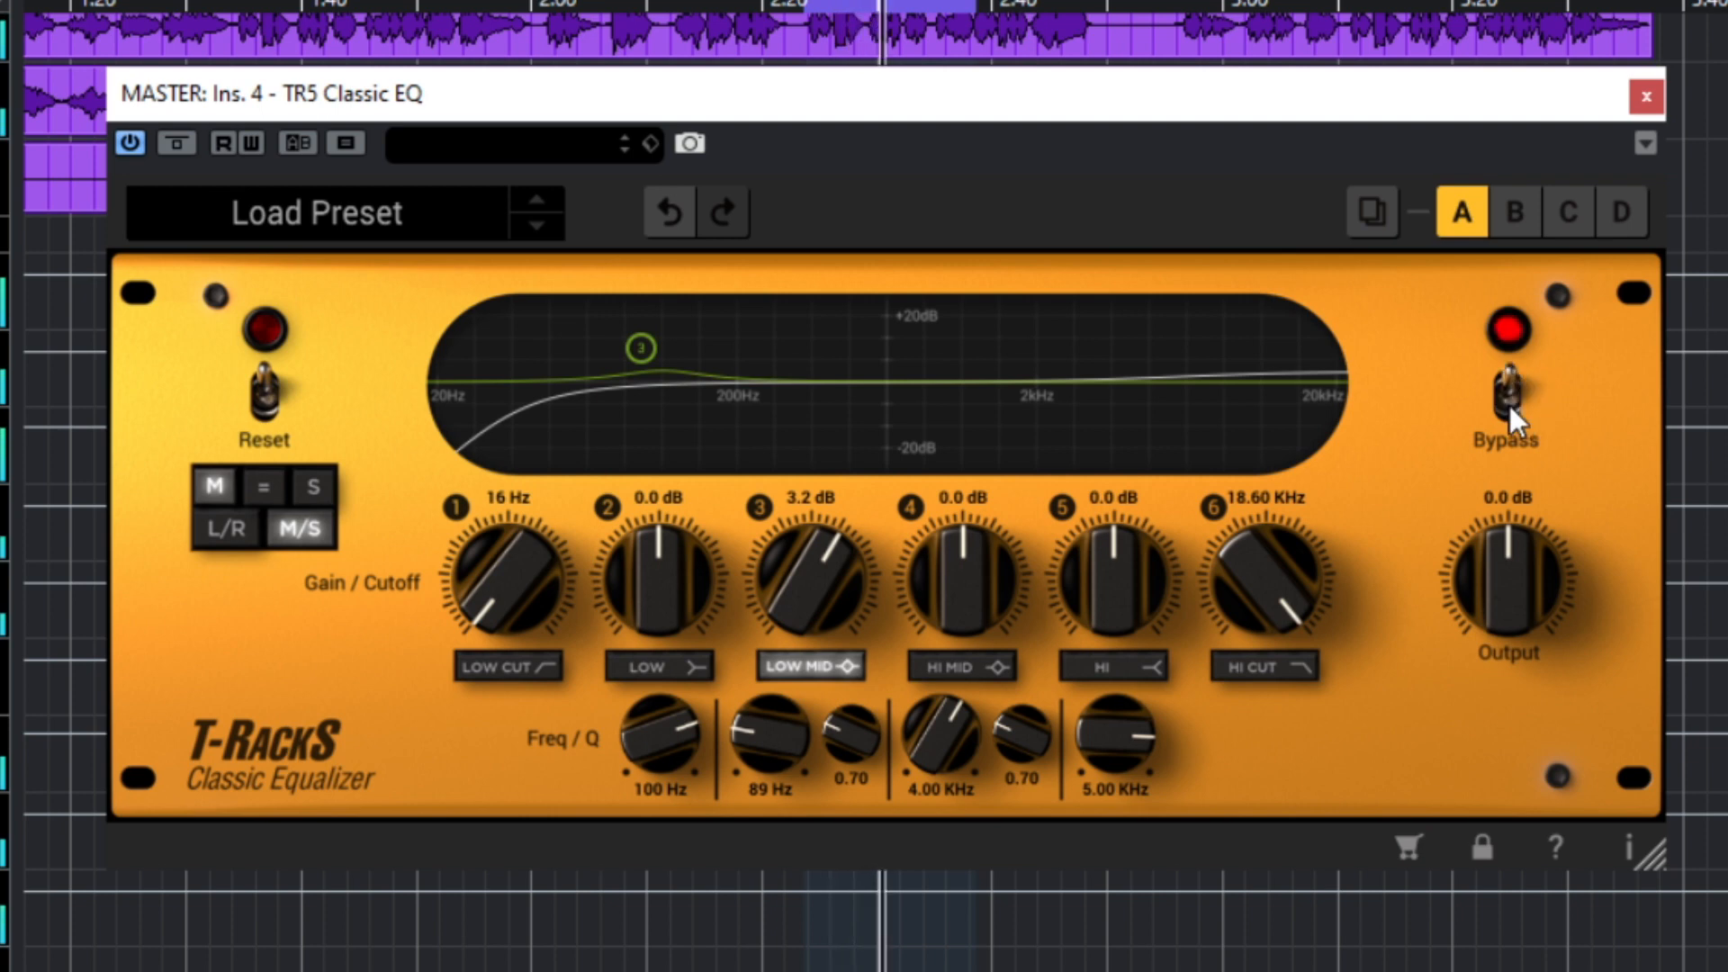
drag(785, 583, 792, 575)
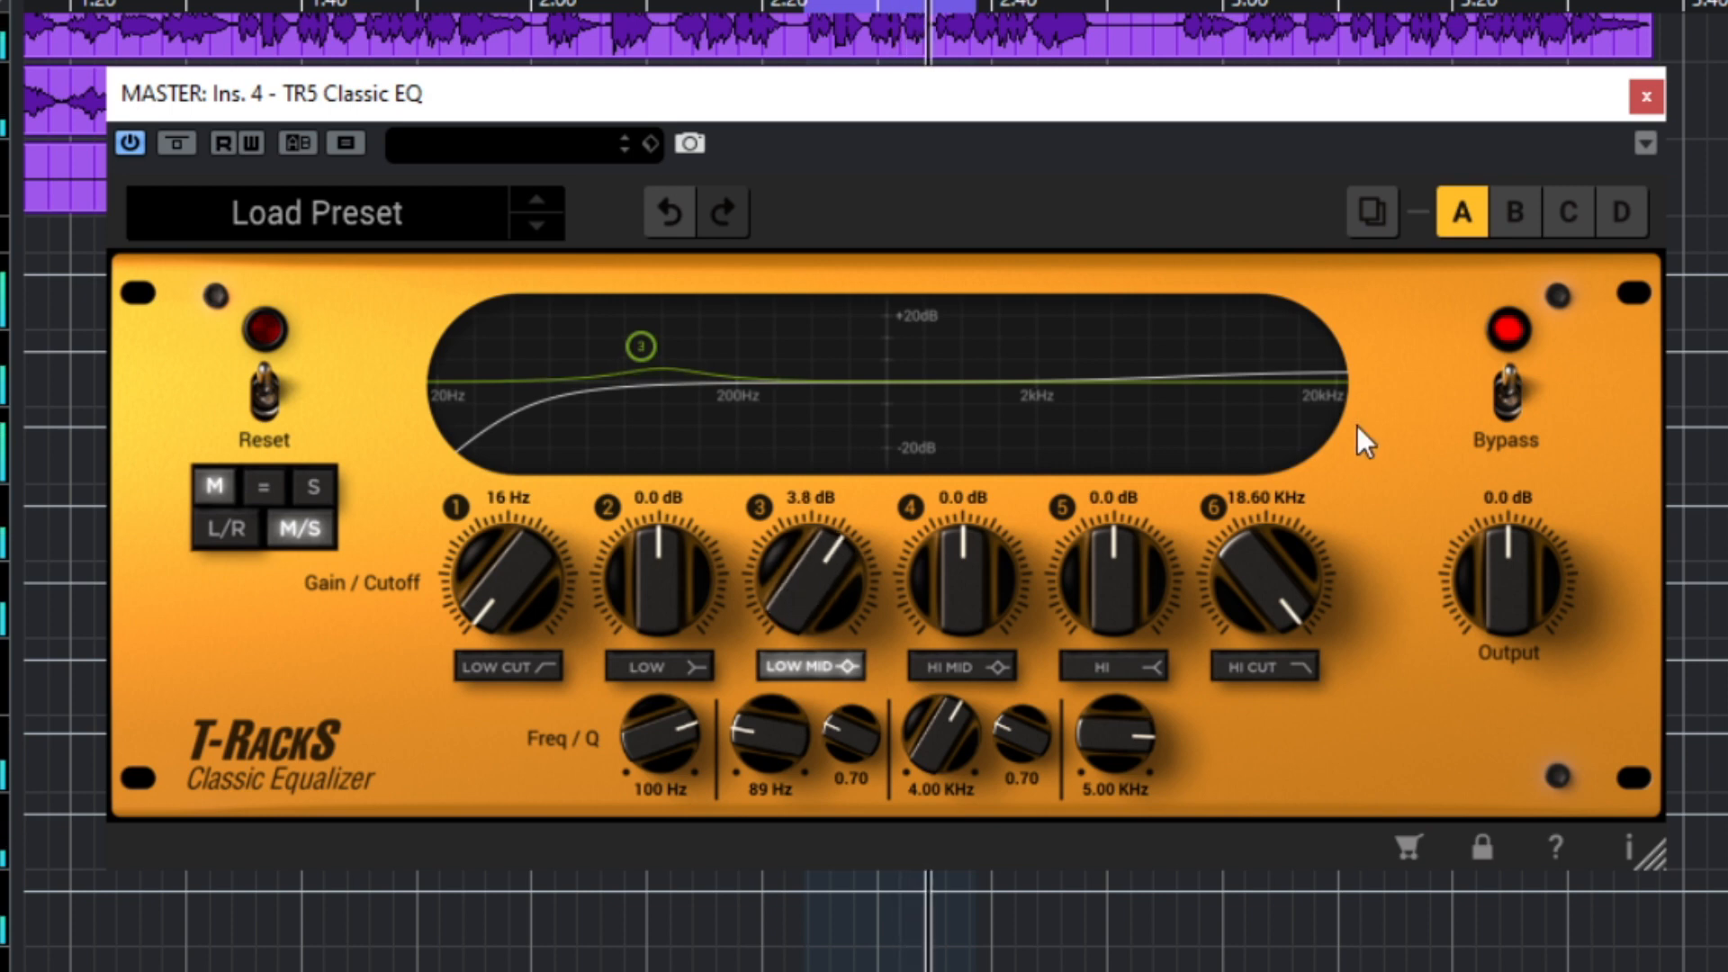
Step: Toggle the master equalizer's bypass repeatedly to compare the full mix with and without processing
click(1503, 405)
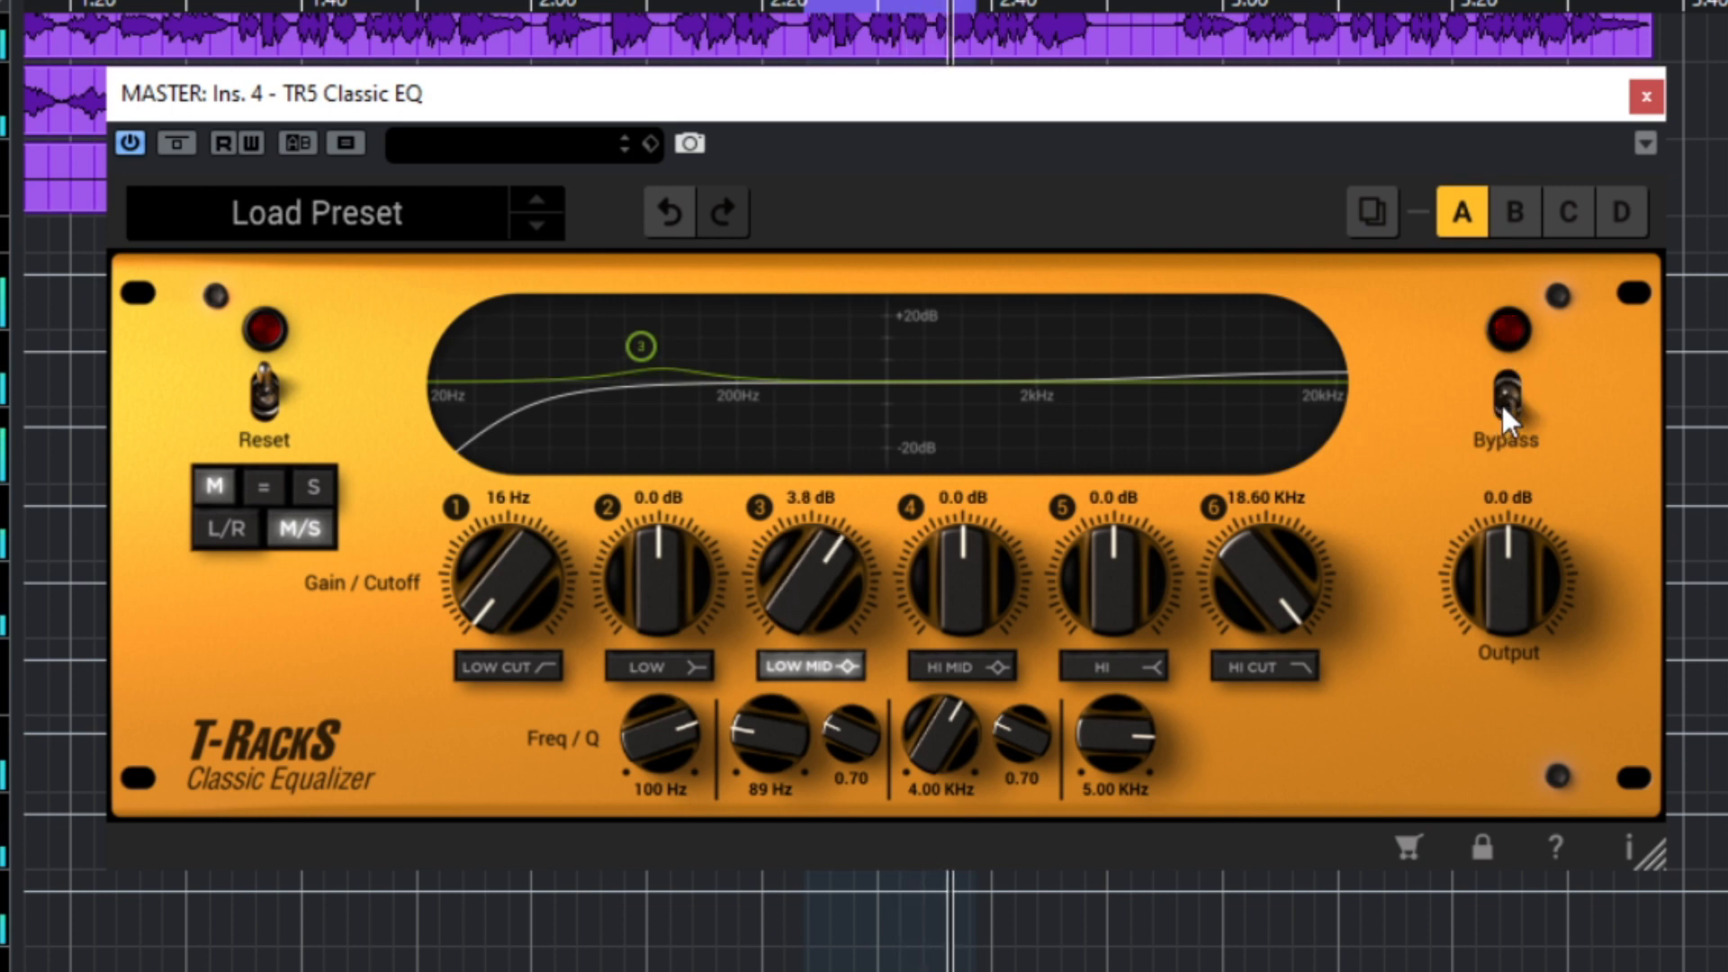
click(1508, 400)
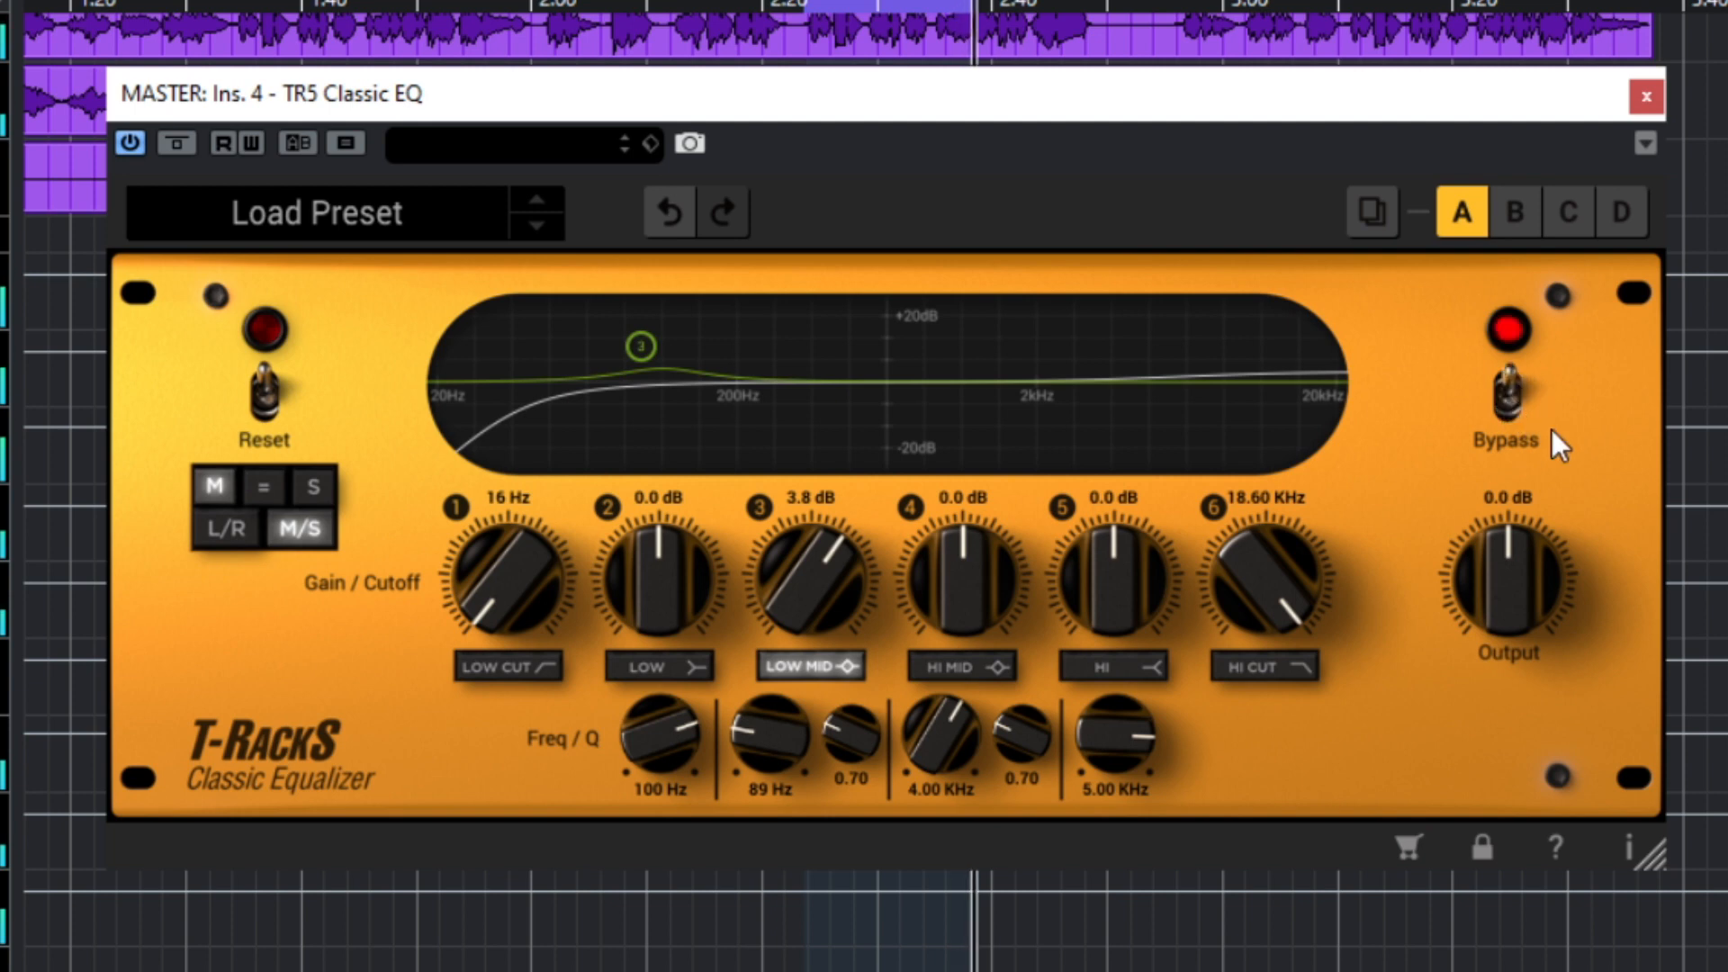
click(1510, 405)
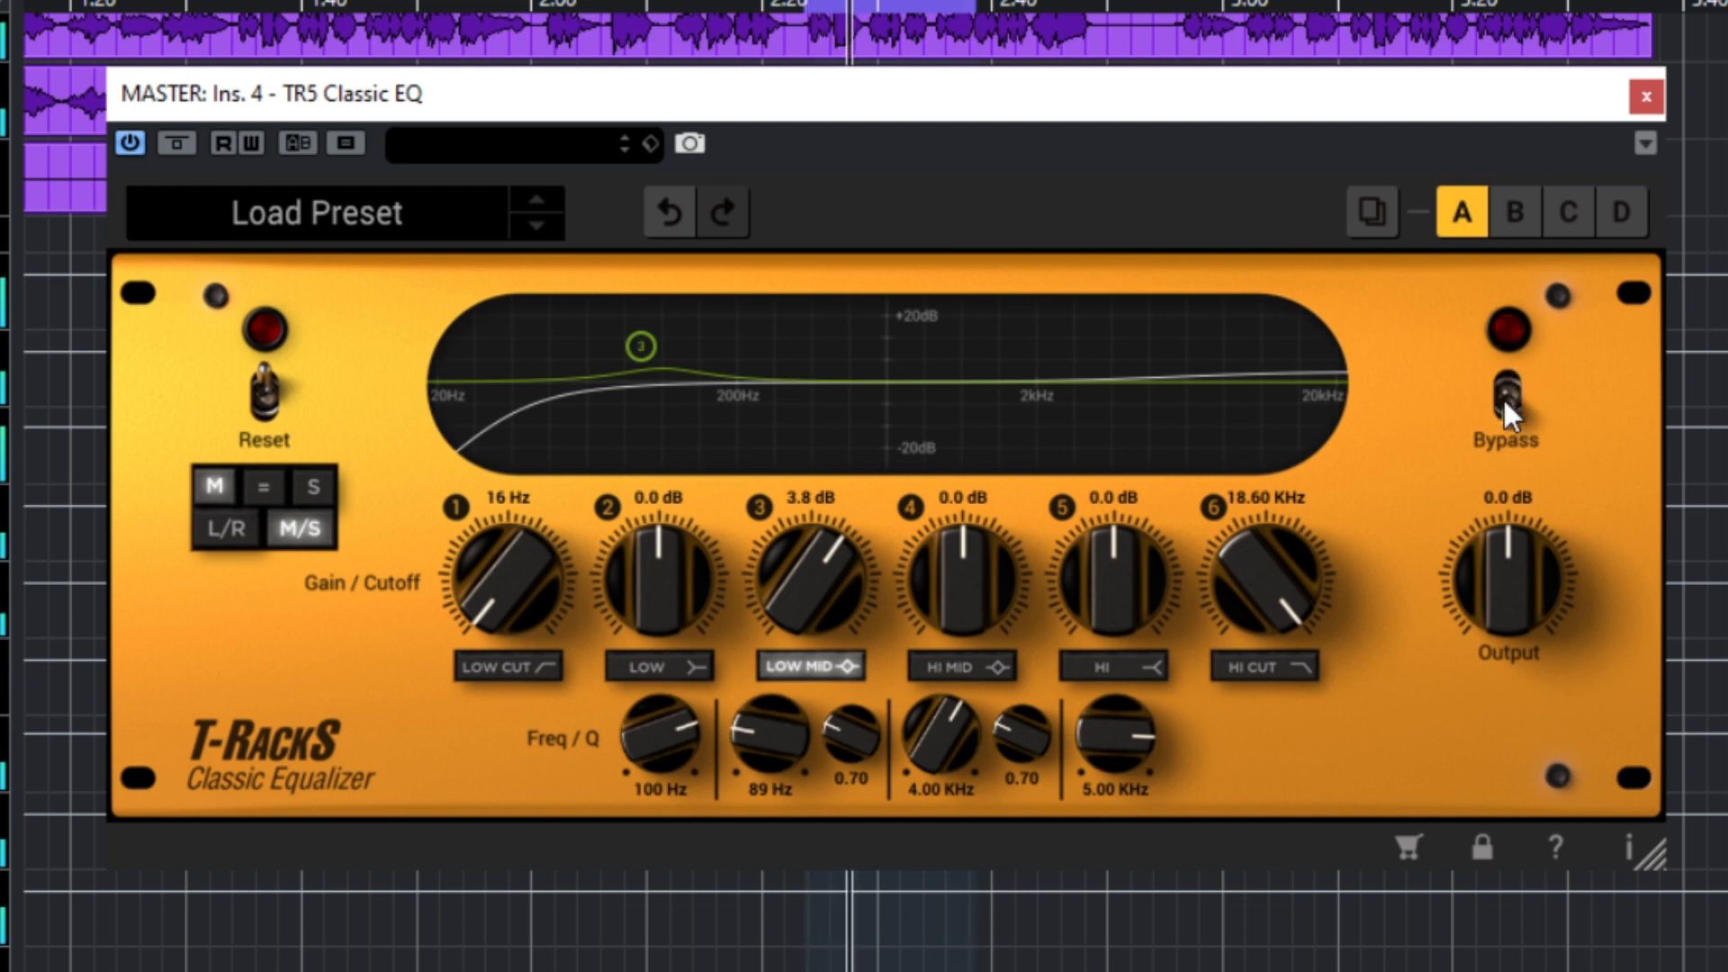
click(1503, 397)
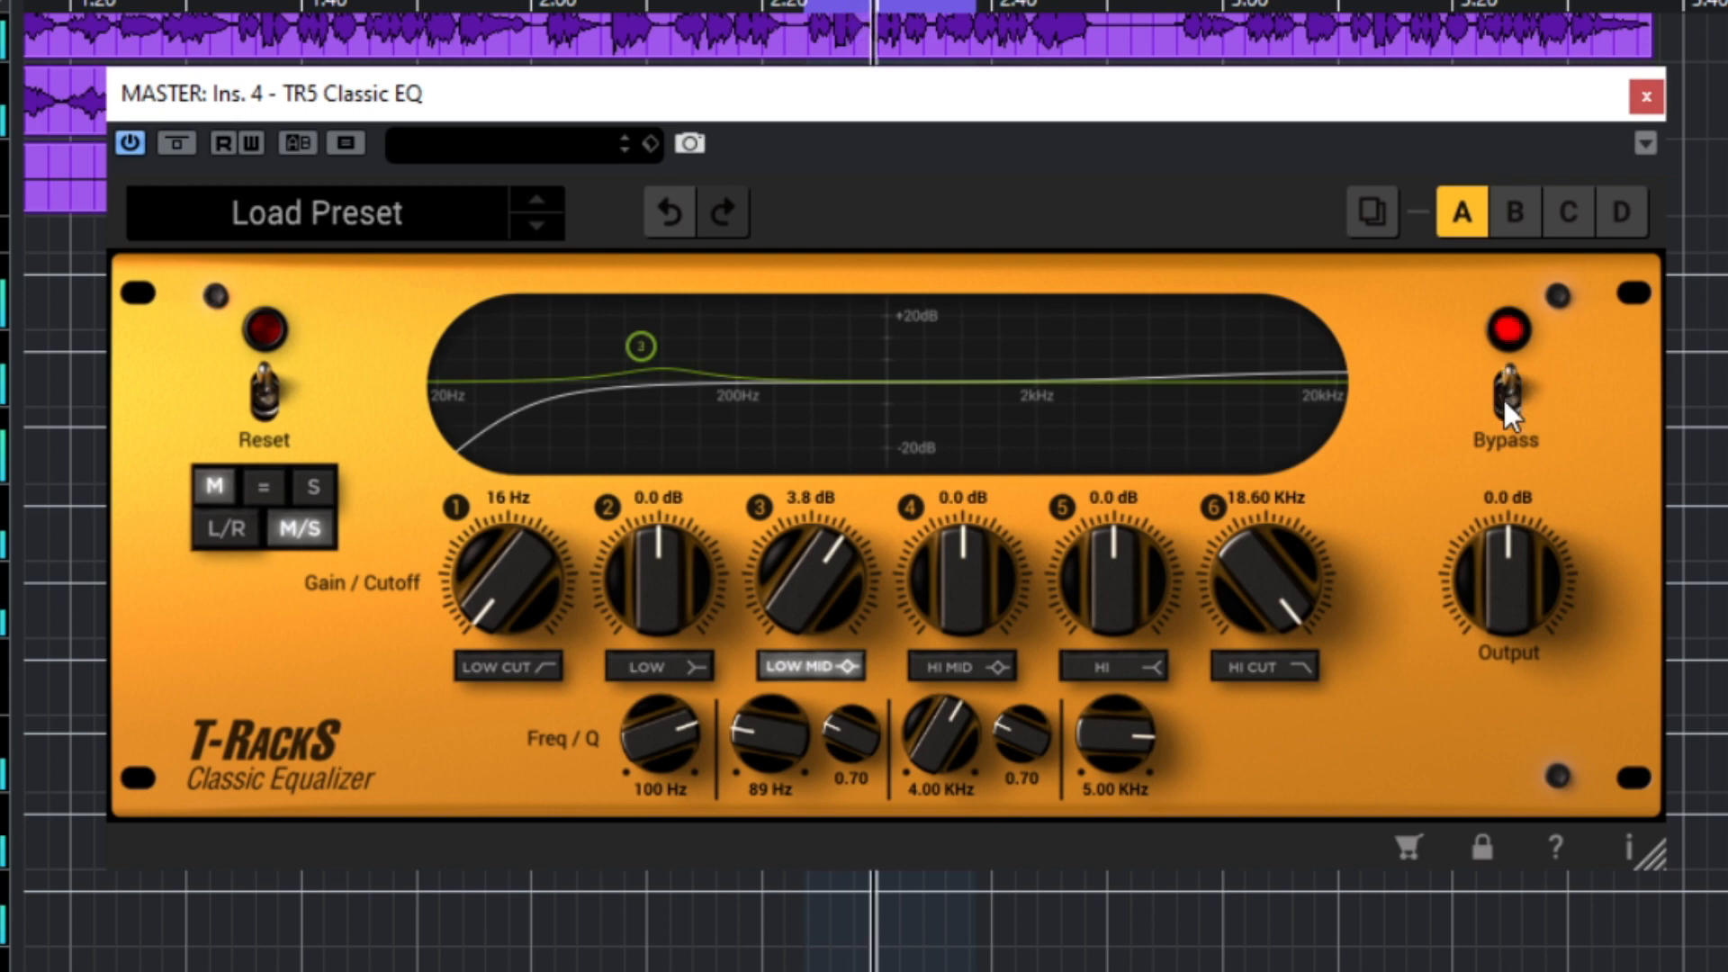
click(1503, 397)
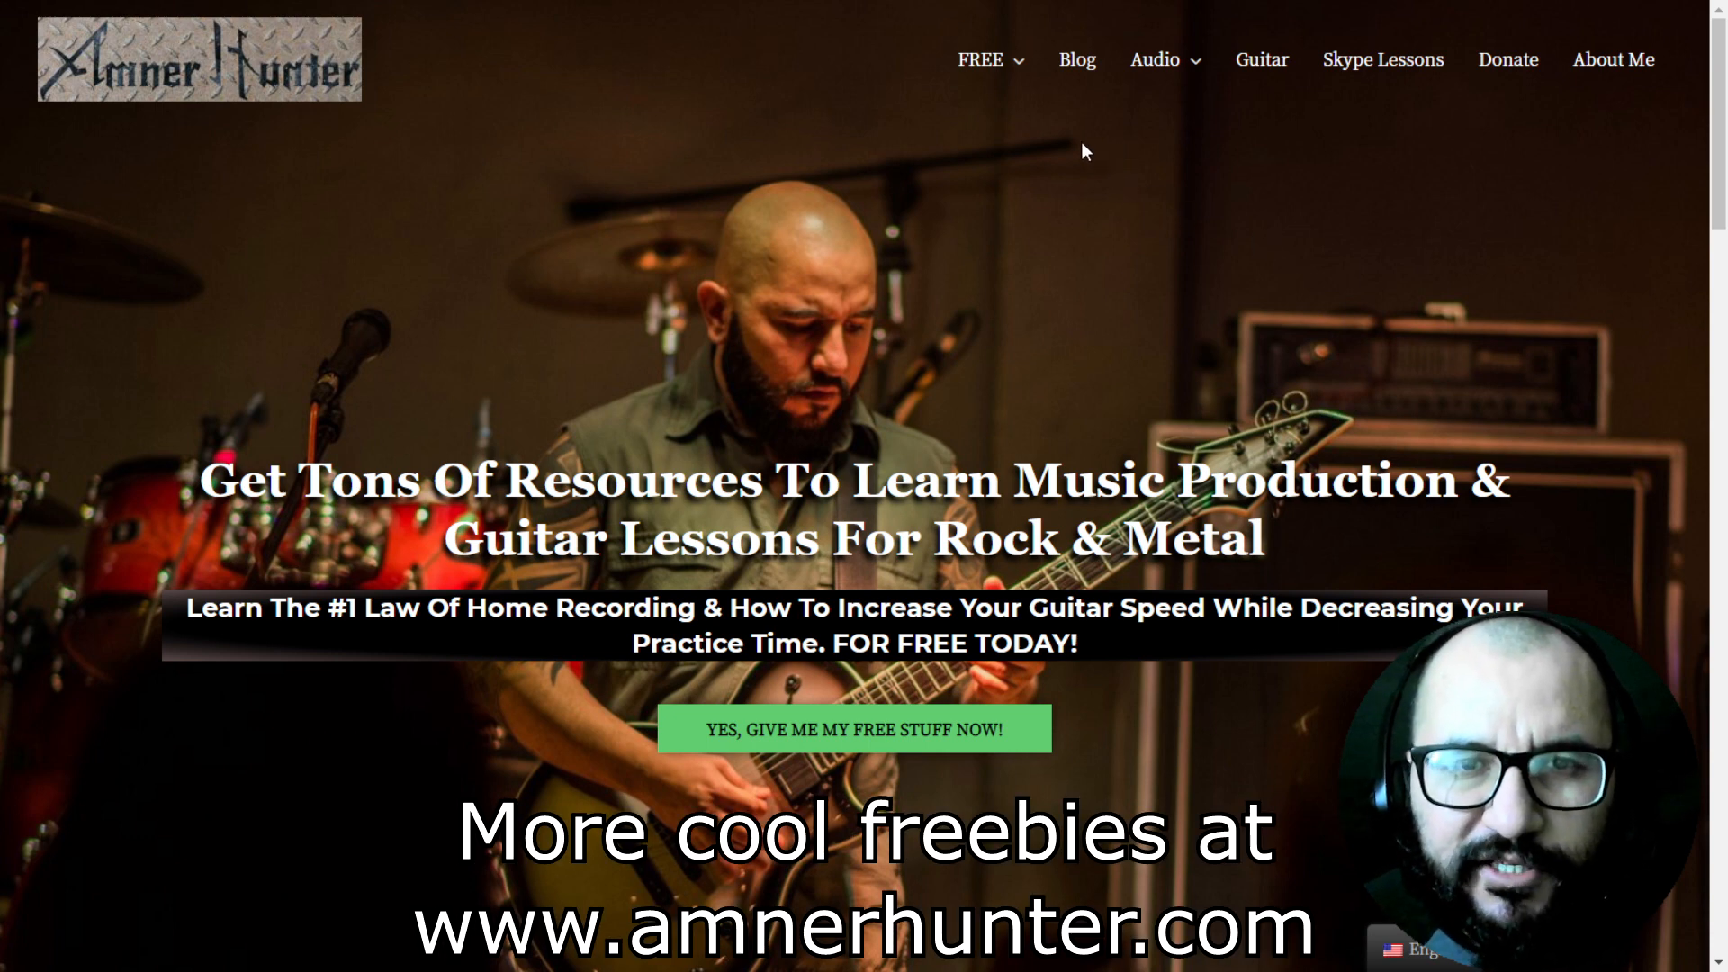
mouse_move(1012, 63)
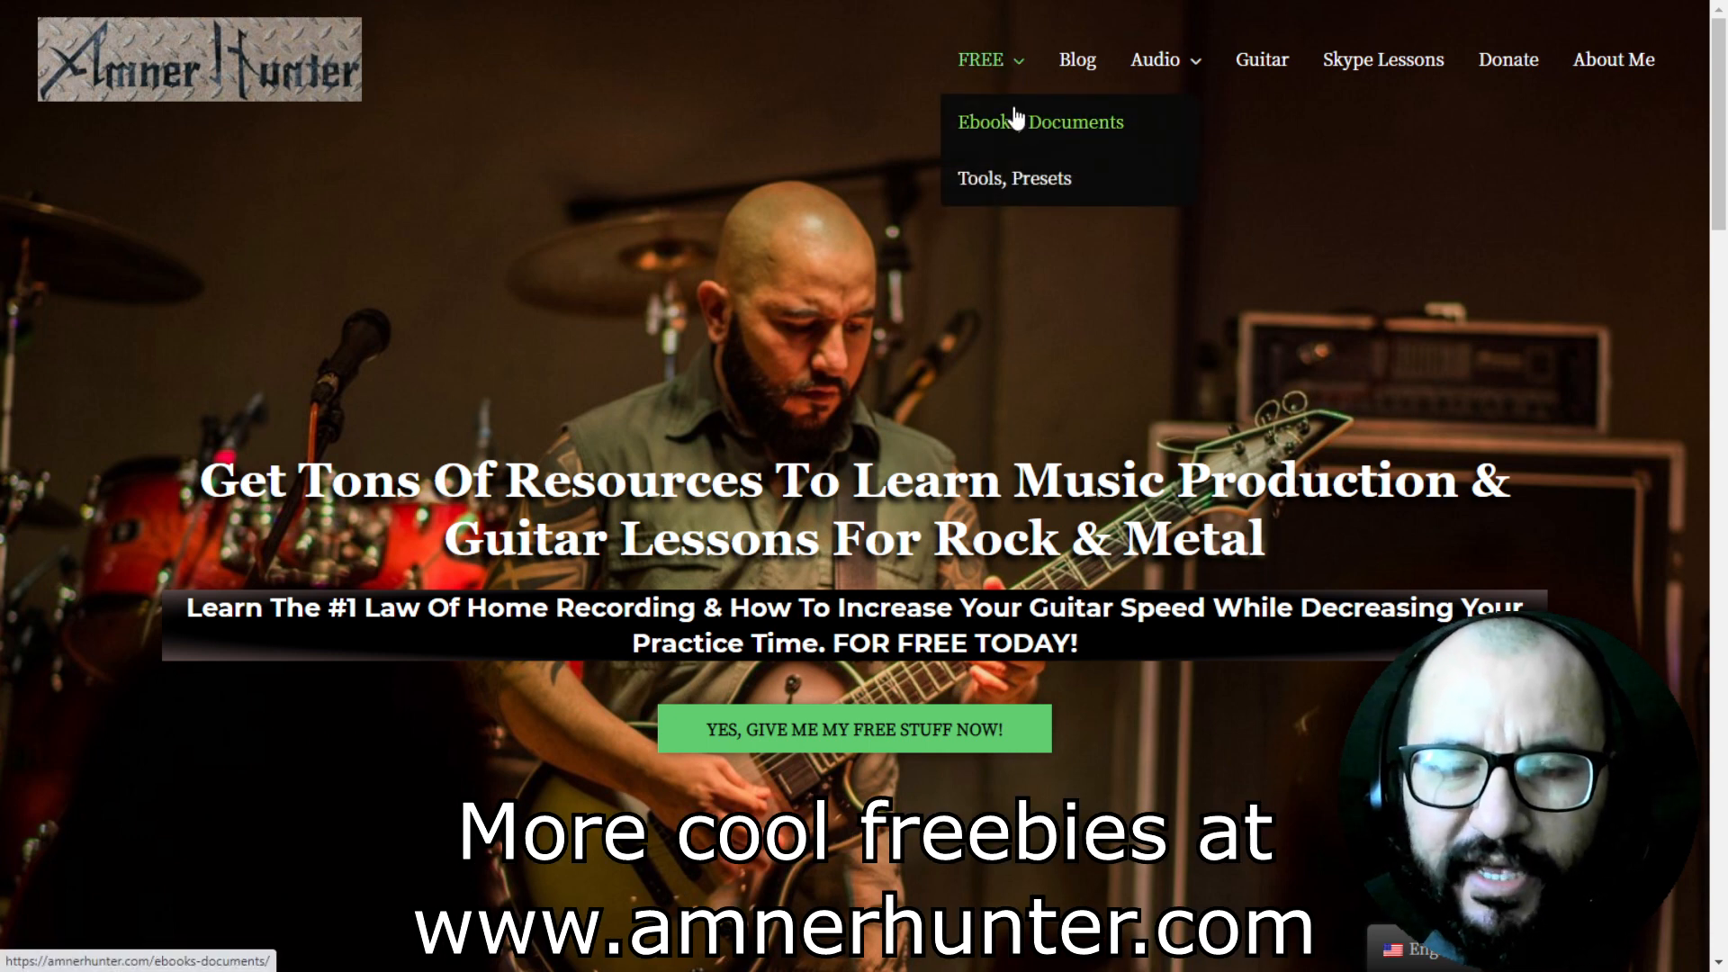